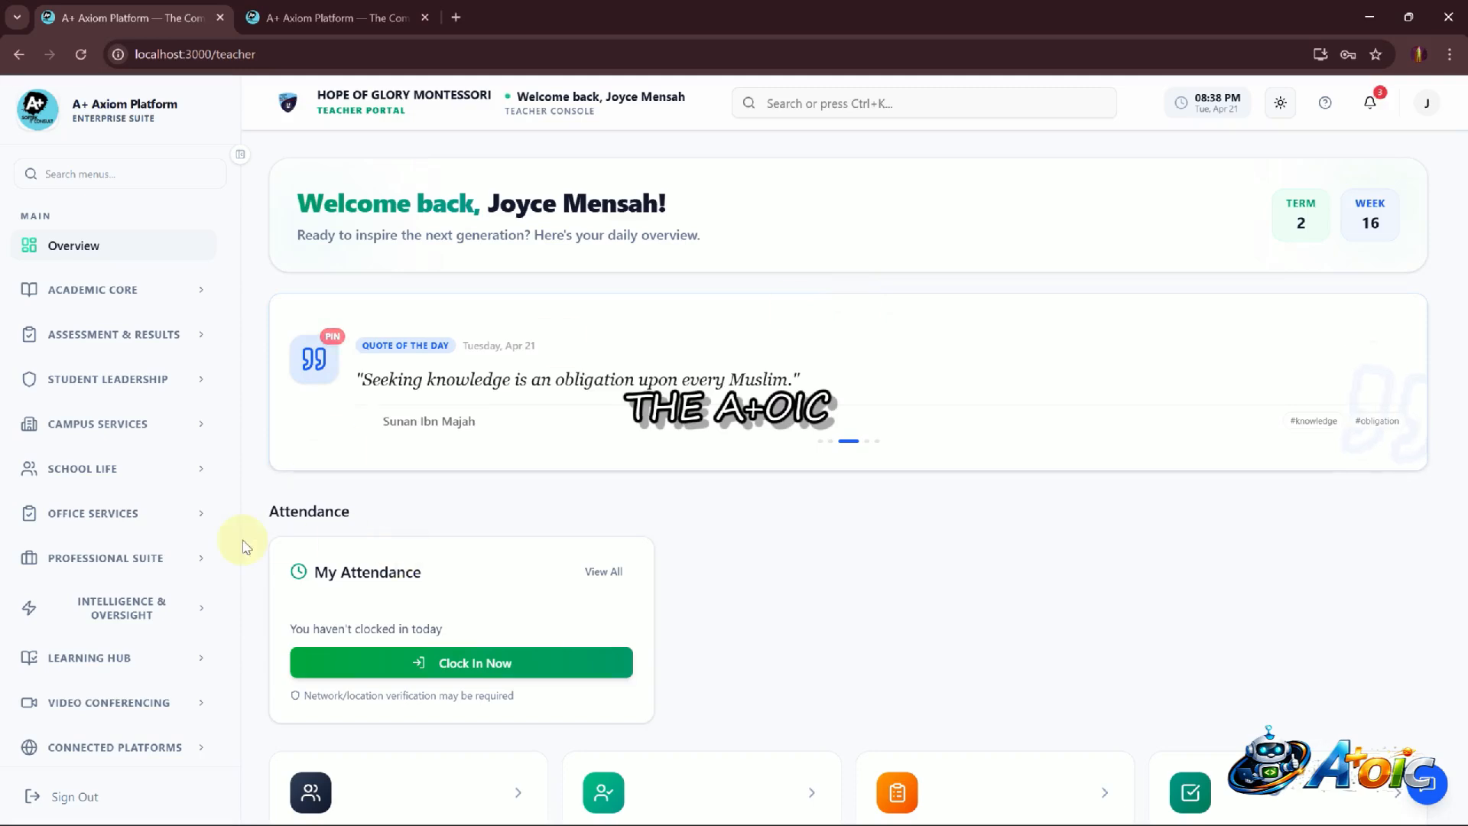
Open a new GES lesson plan from Lesson Planning in the Professional Suite
left_click(195, 558)
scroll(196, 558, "down", 2)
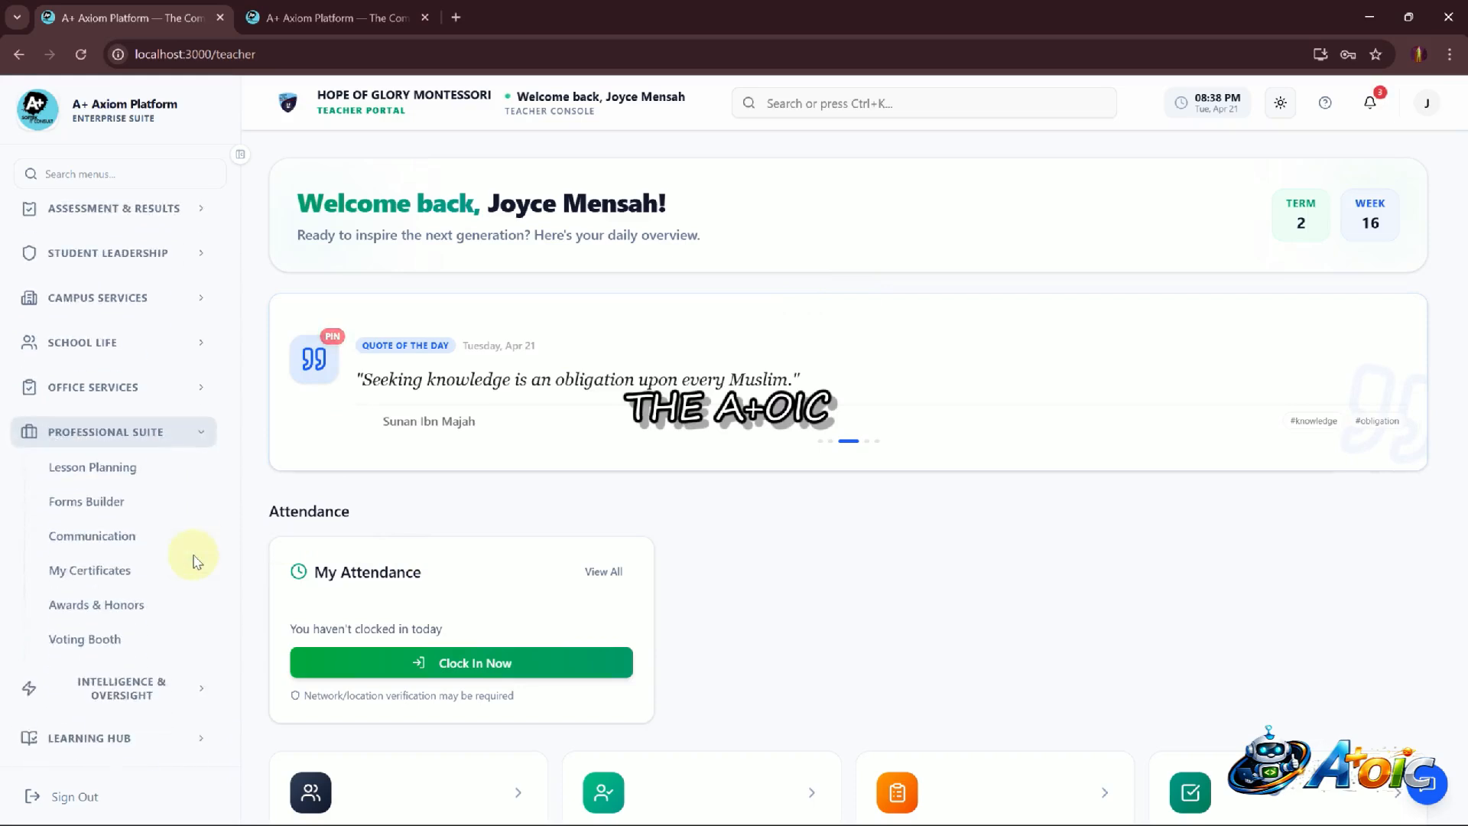
left_click(105, 473)
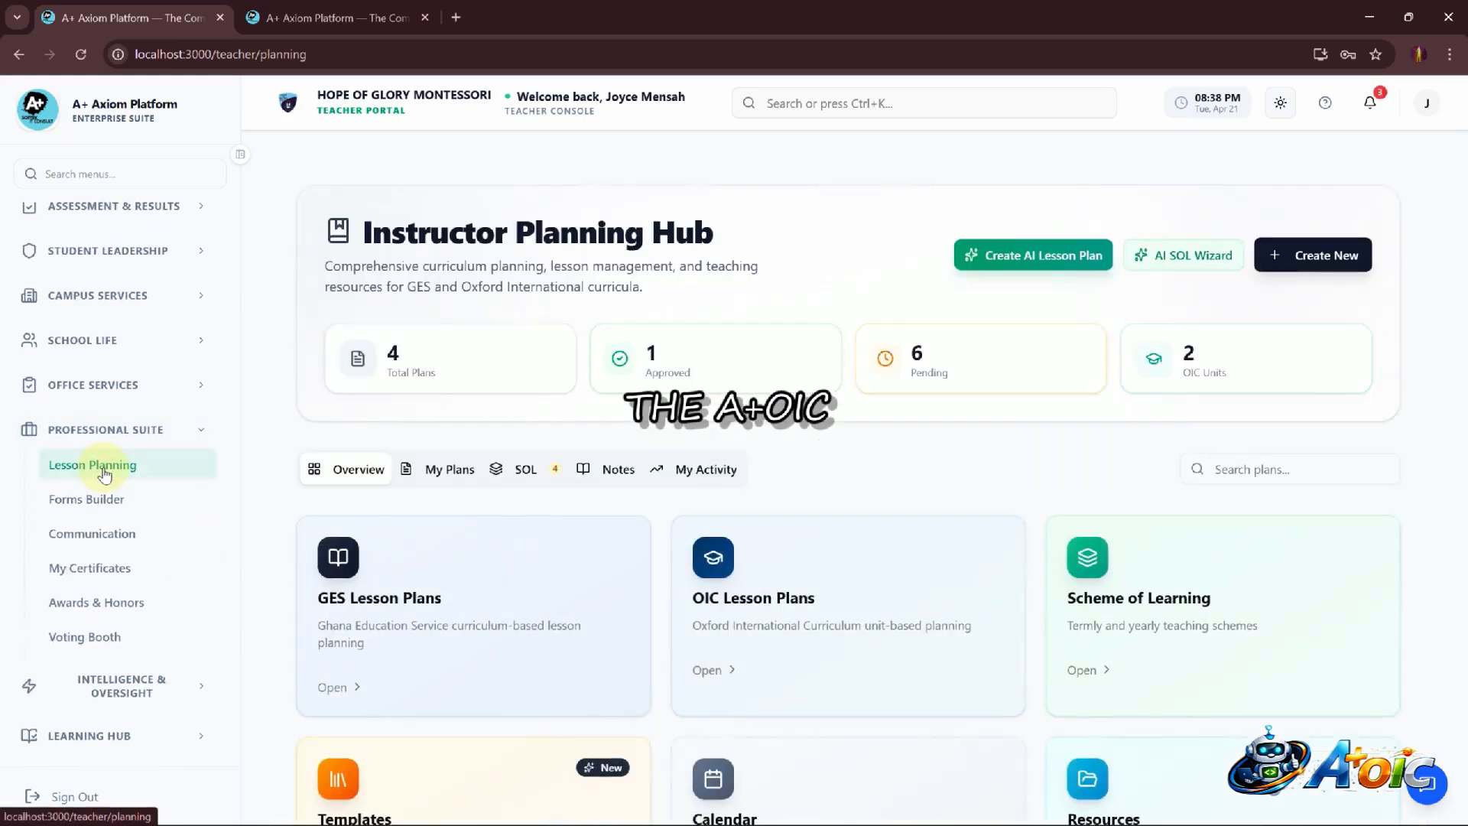
scroll(968, 539, "down", 3)
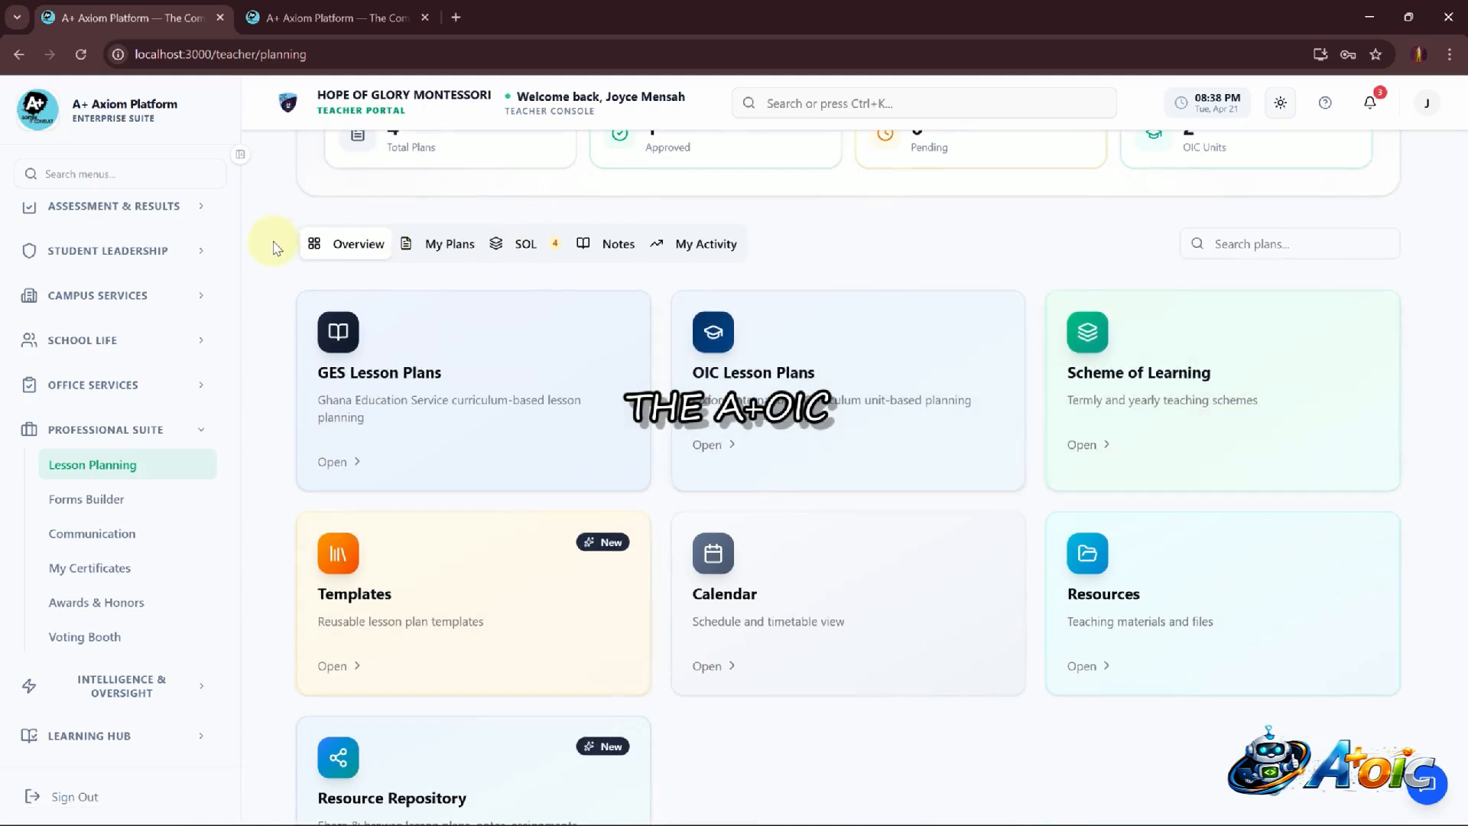
left_click(404, 387)
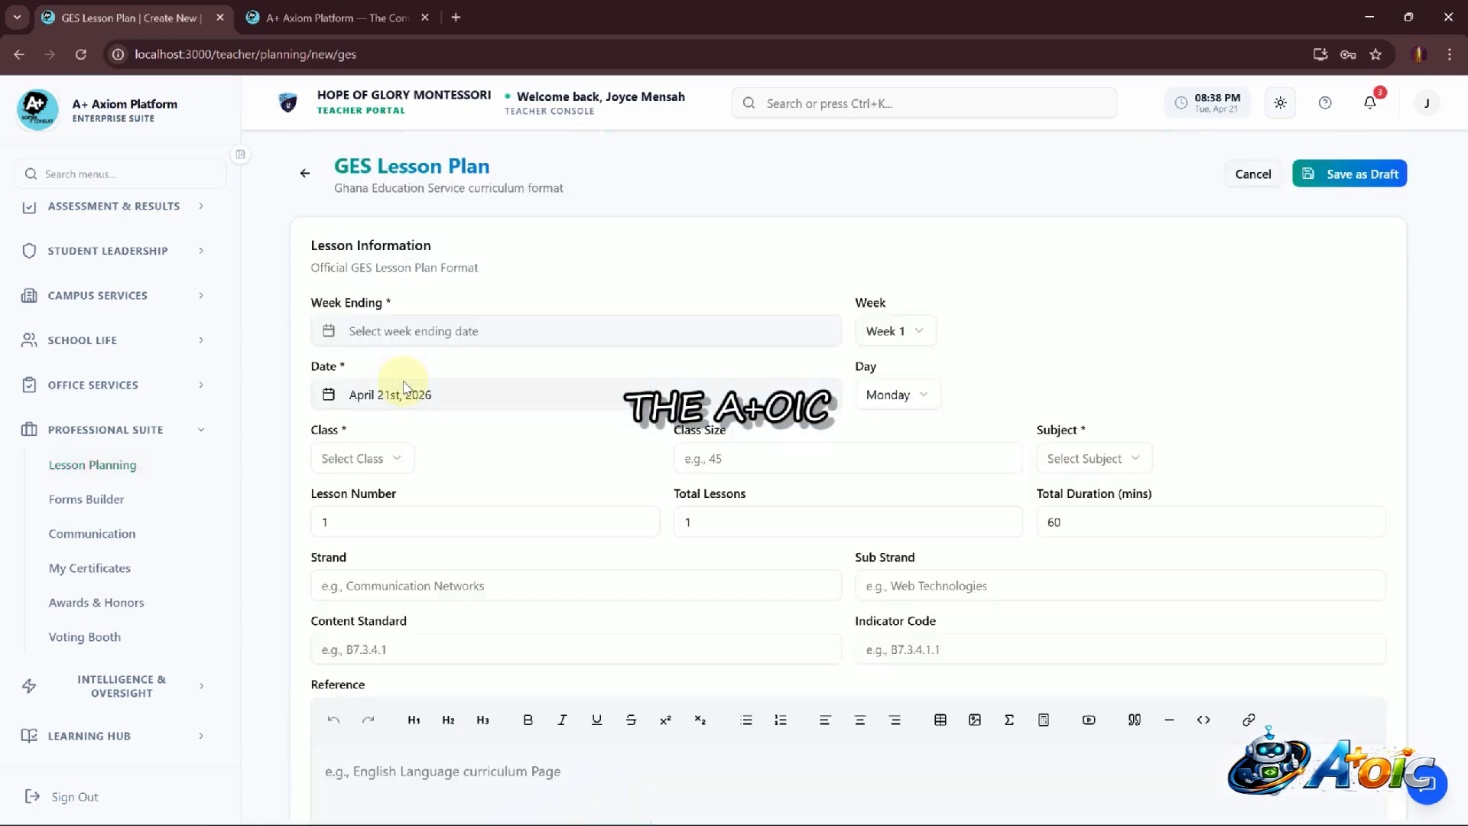
Set the lesson's week ending date to April 24th, 2026
left_click(503, 329)
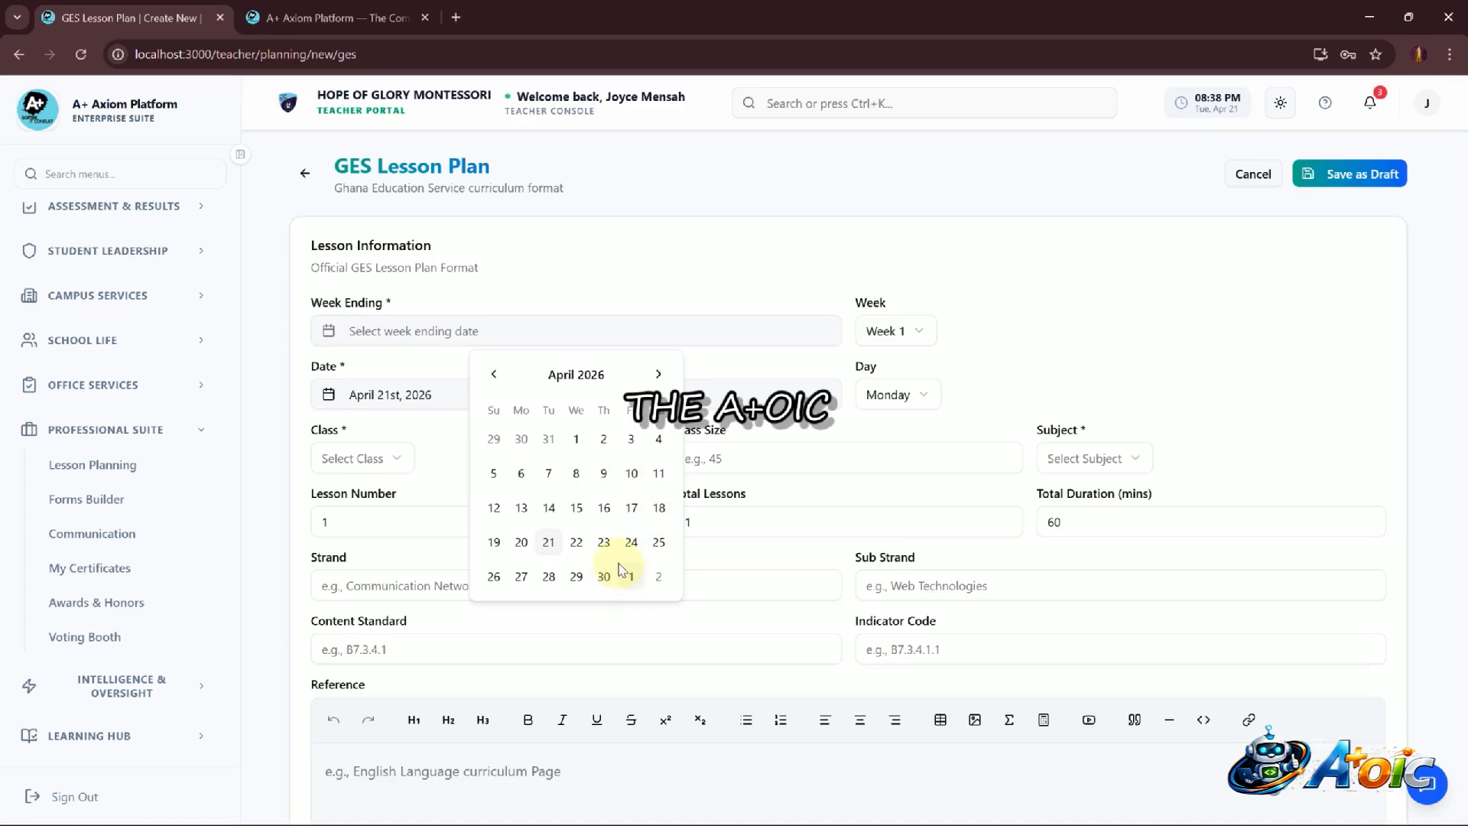
left_click(631, 544)
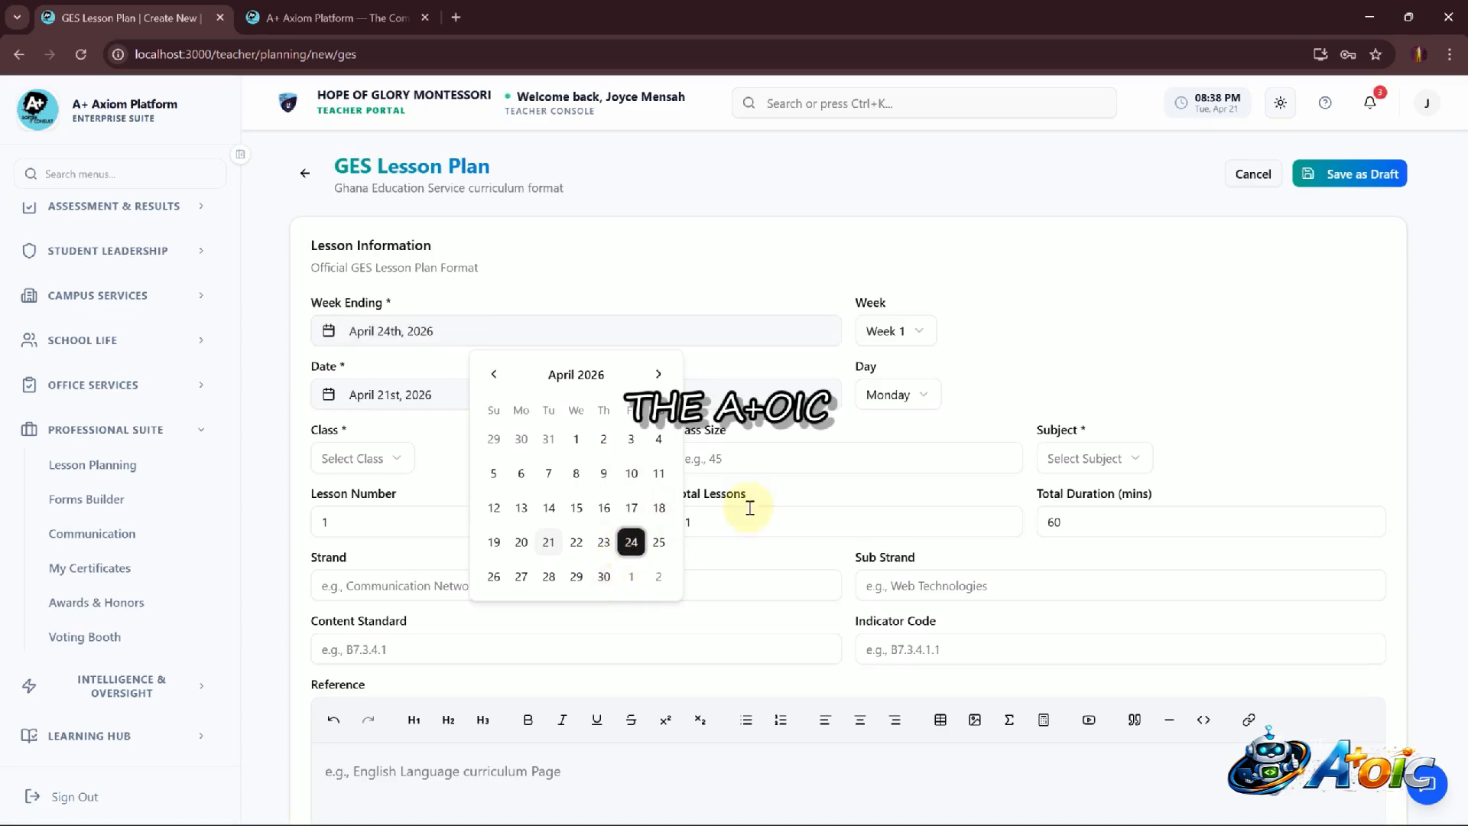
left_click(1051, 354)
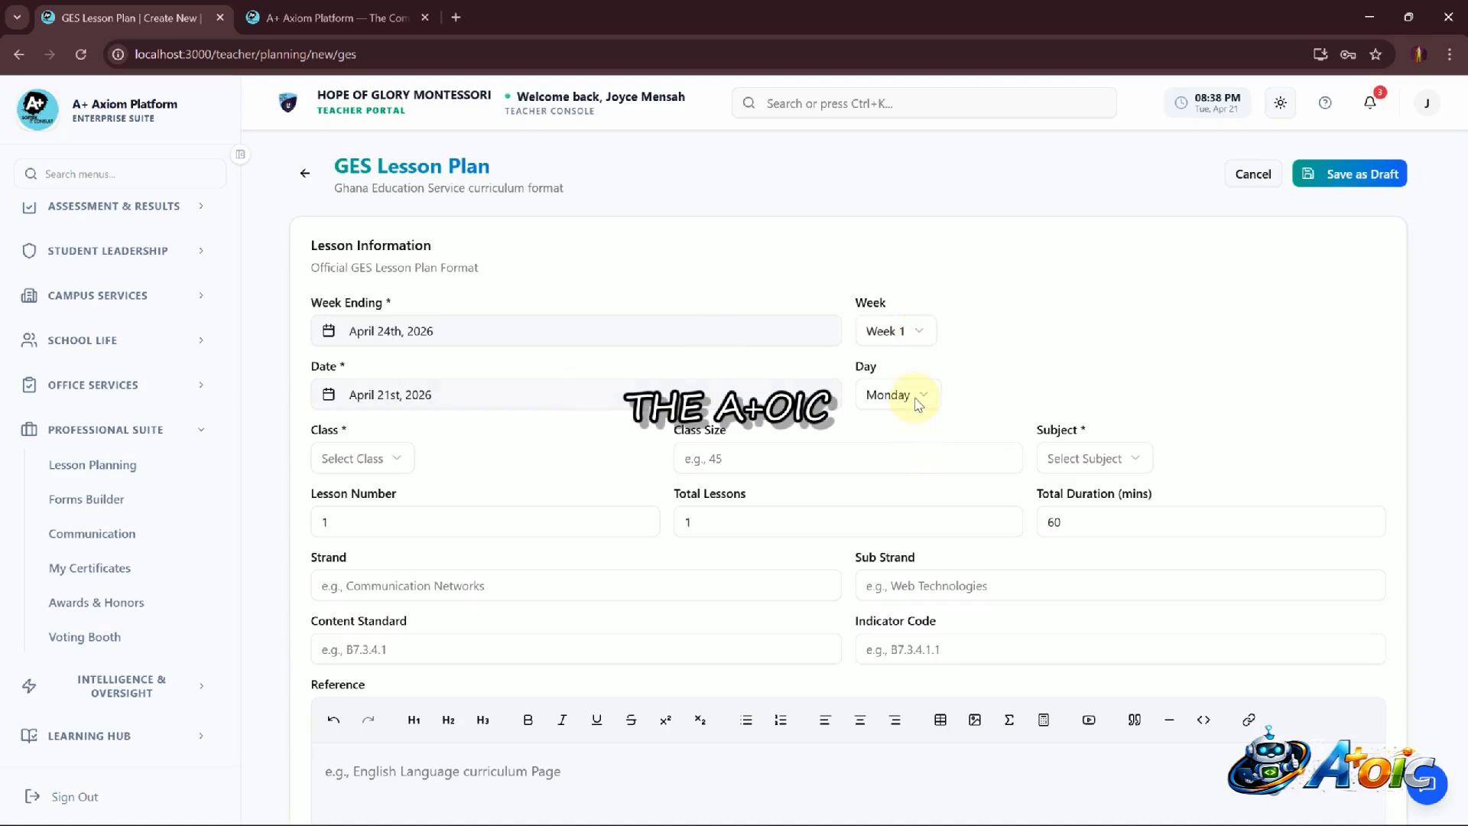
Select Grade 7A as the class and Creative Arts as the subject
left_click(388, 462)
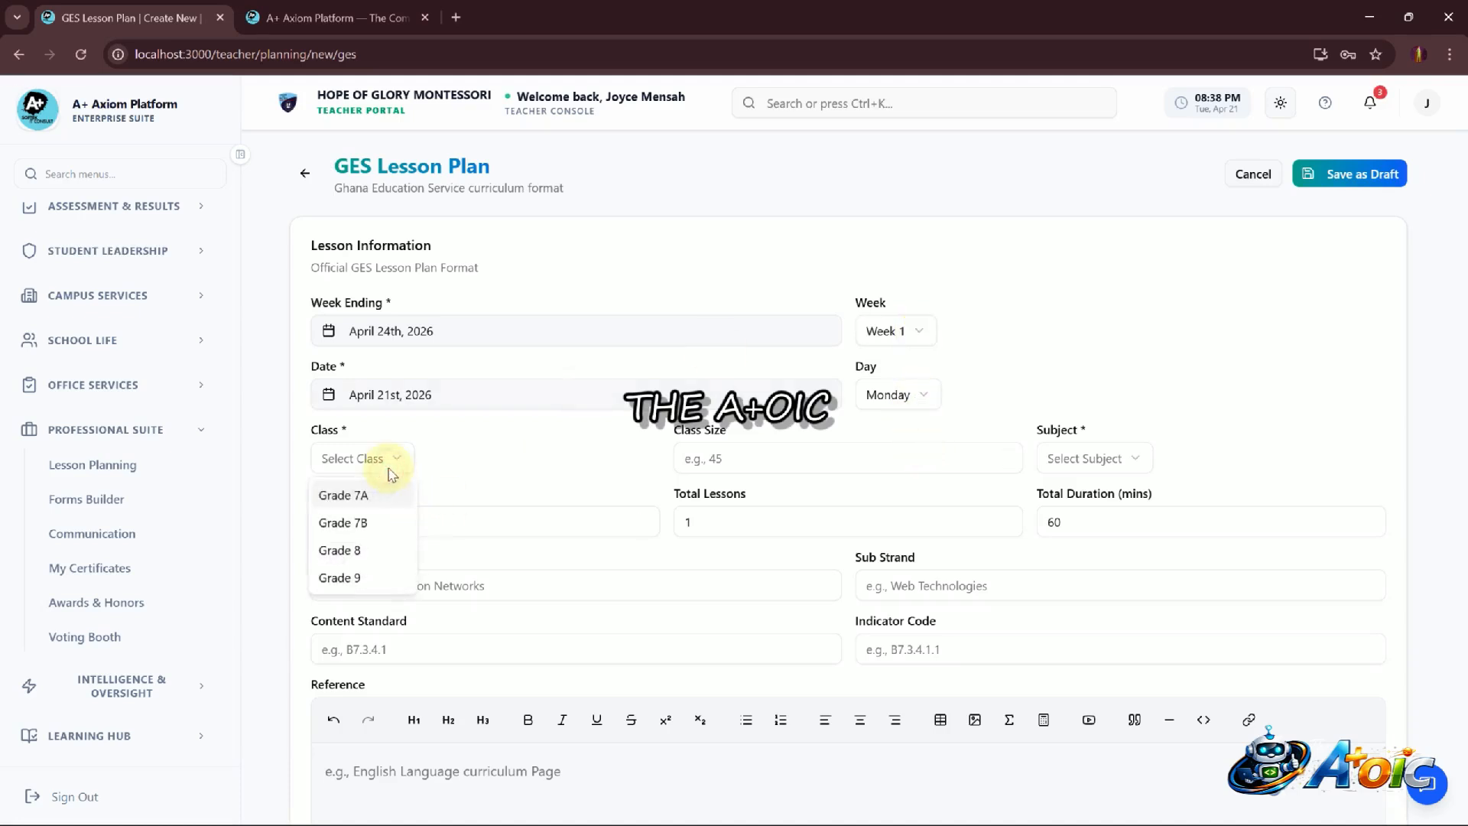
left_click(373, 495)
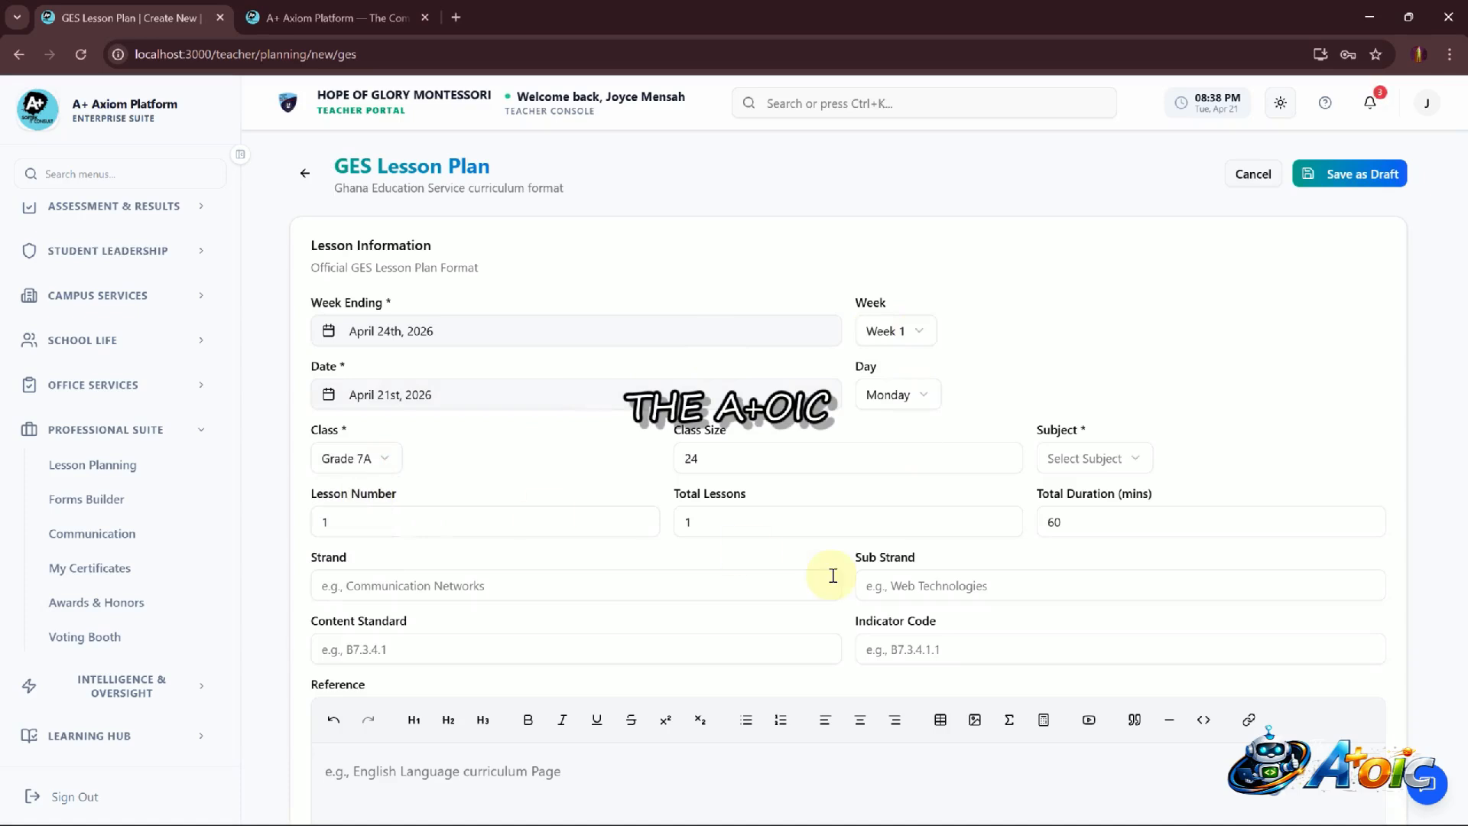
scroll(1073, 549, "down", 1)
left_click(1115, 416)
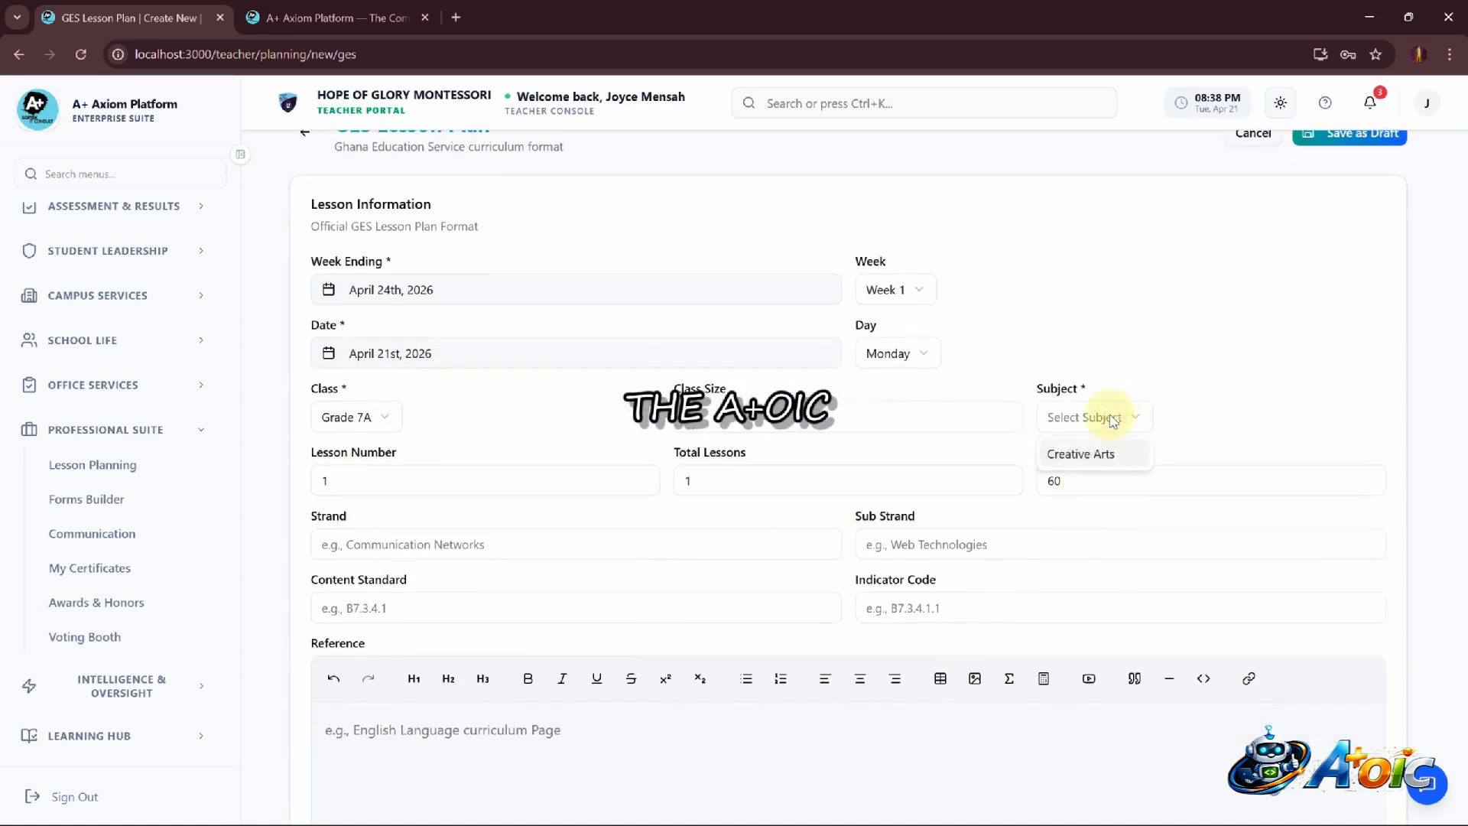
left_click(1081, 454)
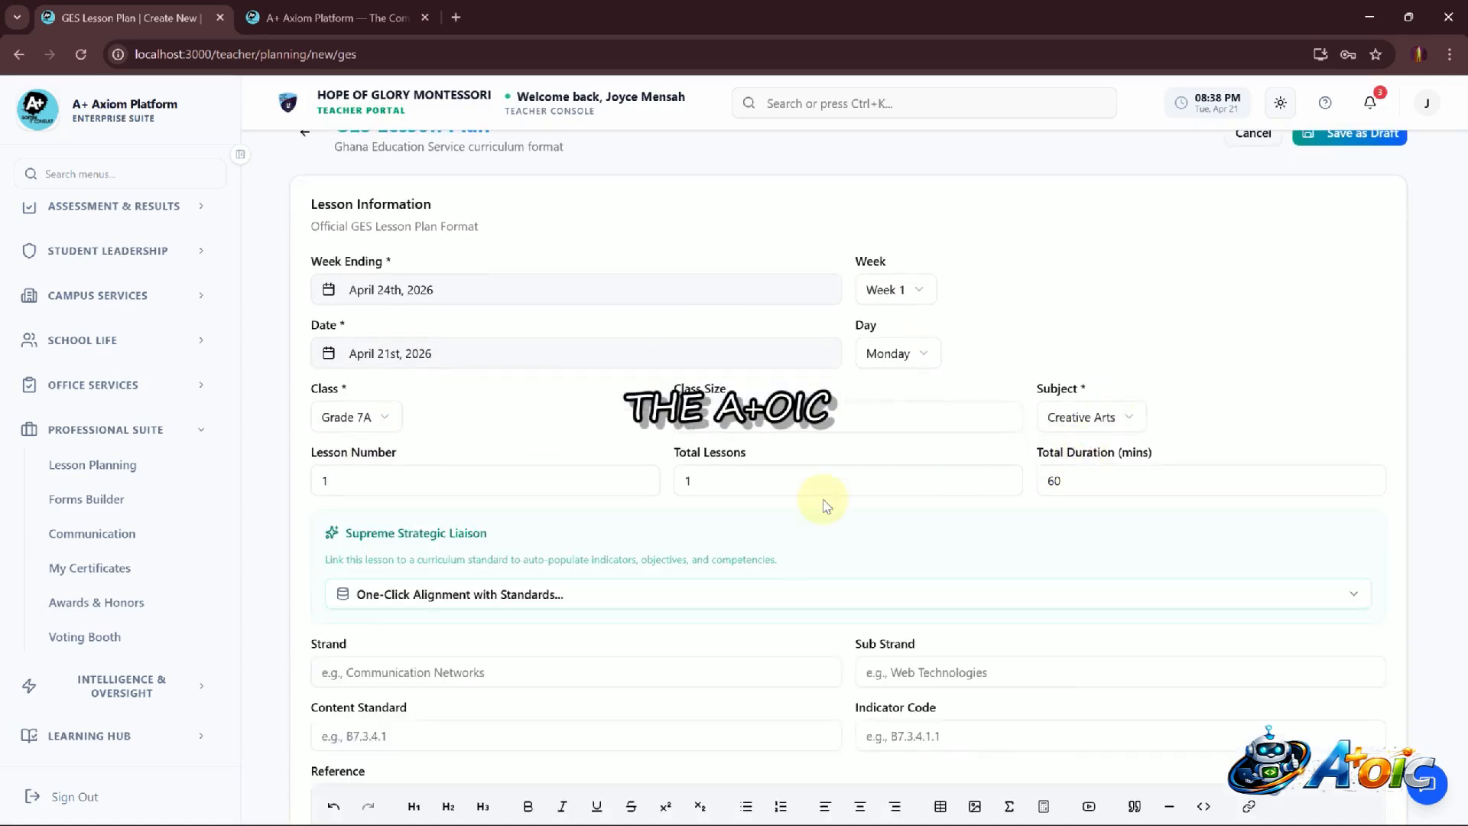
Align the lesson with the curriculum standard indicator B7.2.3.1.1 using one-click alignment
scroll(819, 502, "down", 3)
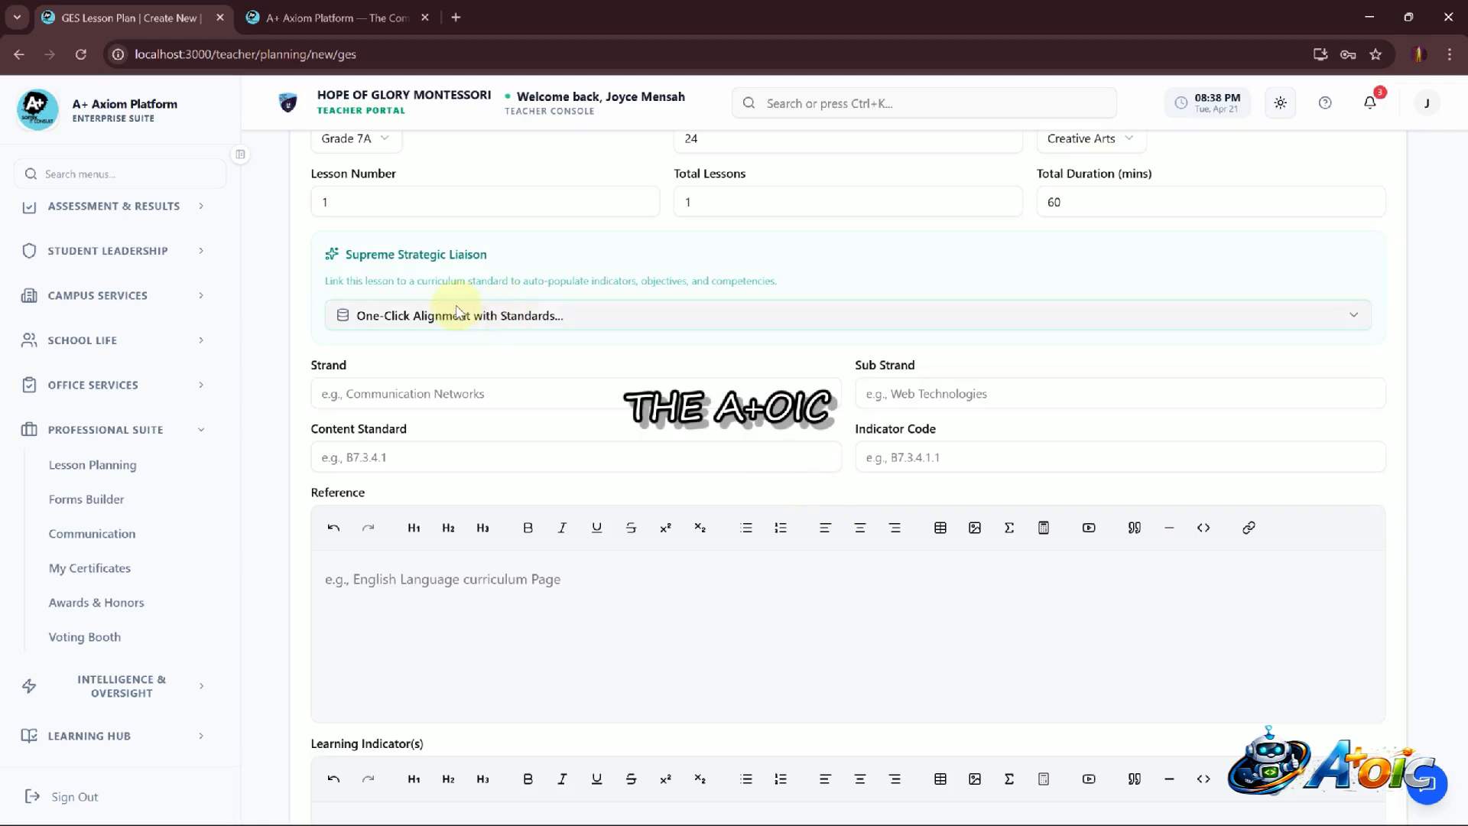
left_click(474, 319)
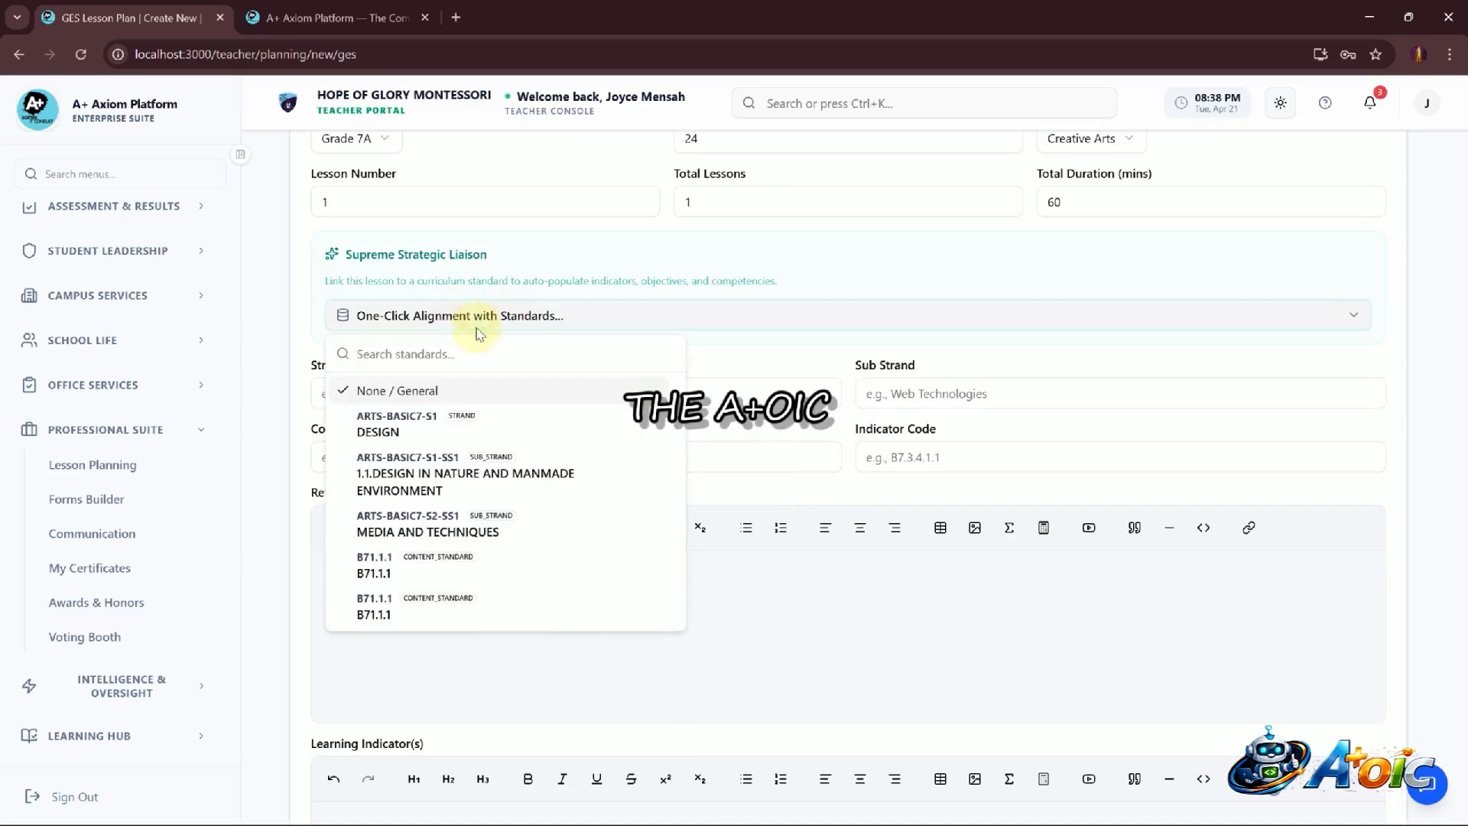
scroll(498, 527, "down", 5)
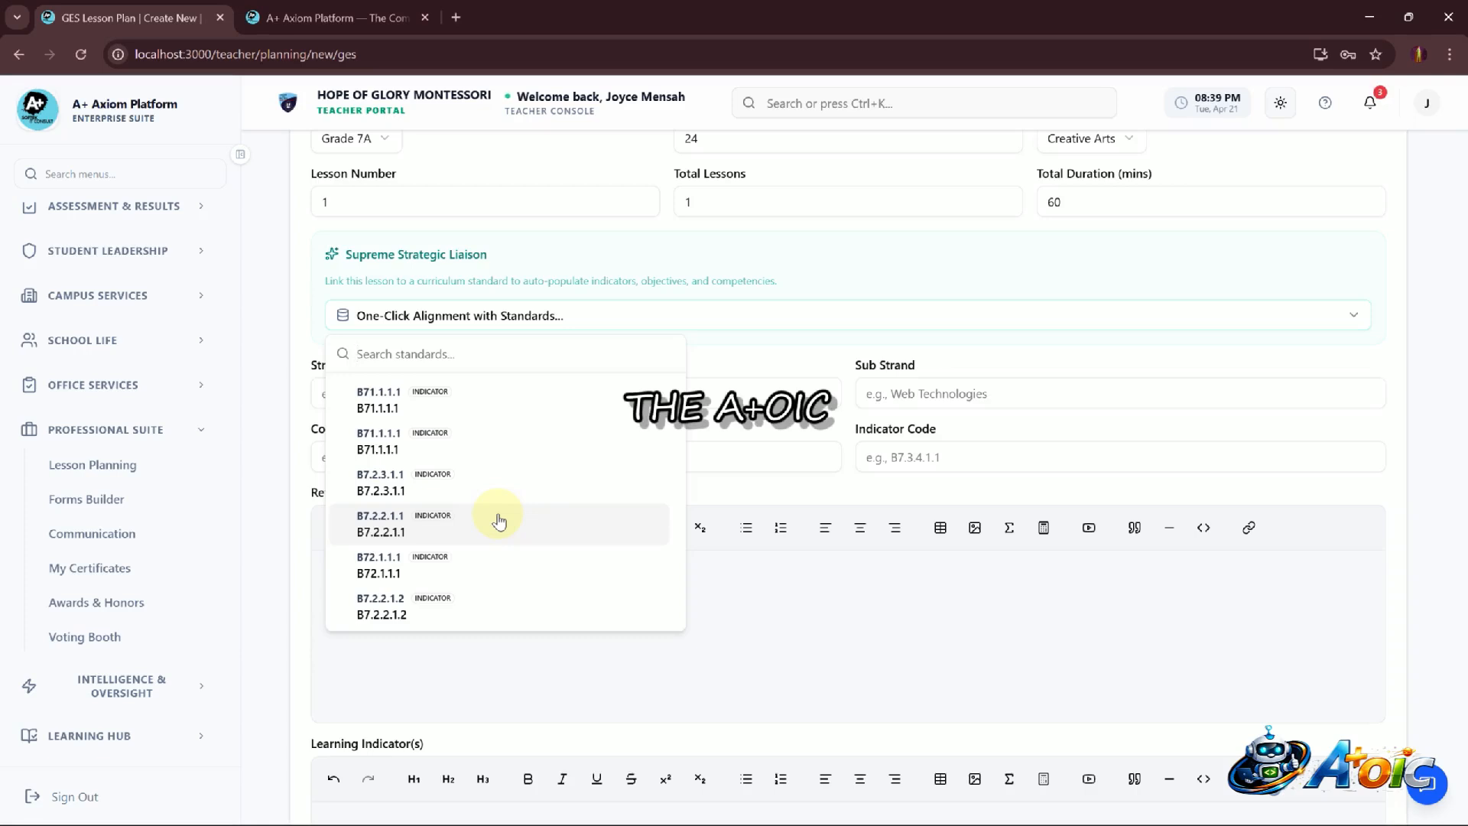
left_click(434, 479)
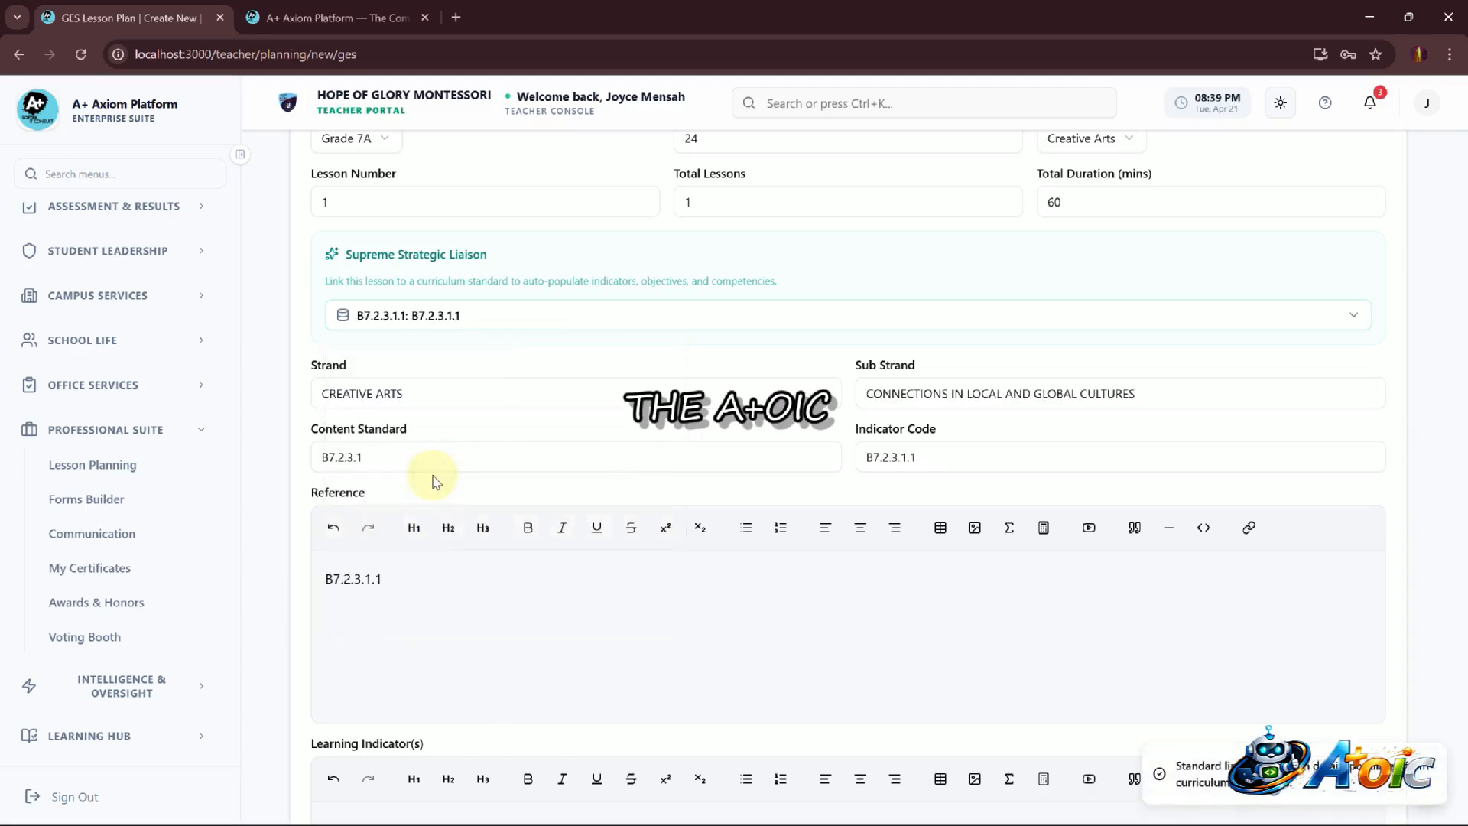
Review the auto-filled strand, reference, learning indicator and performance indicator fields
scroll(433, 480, "down", 10)
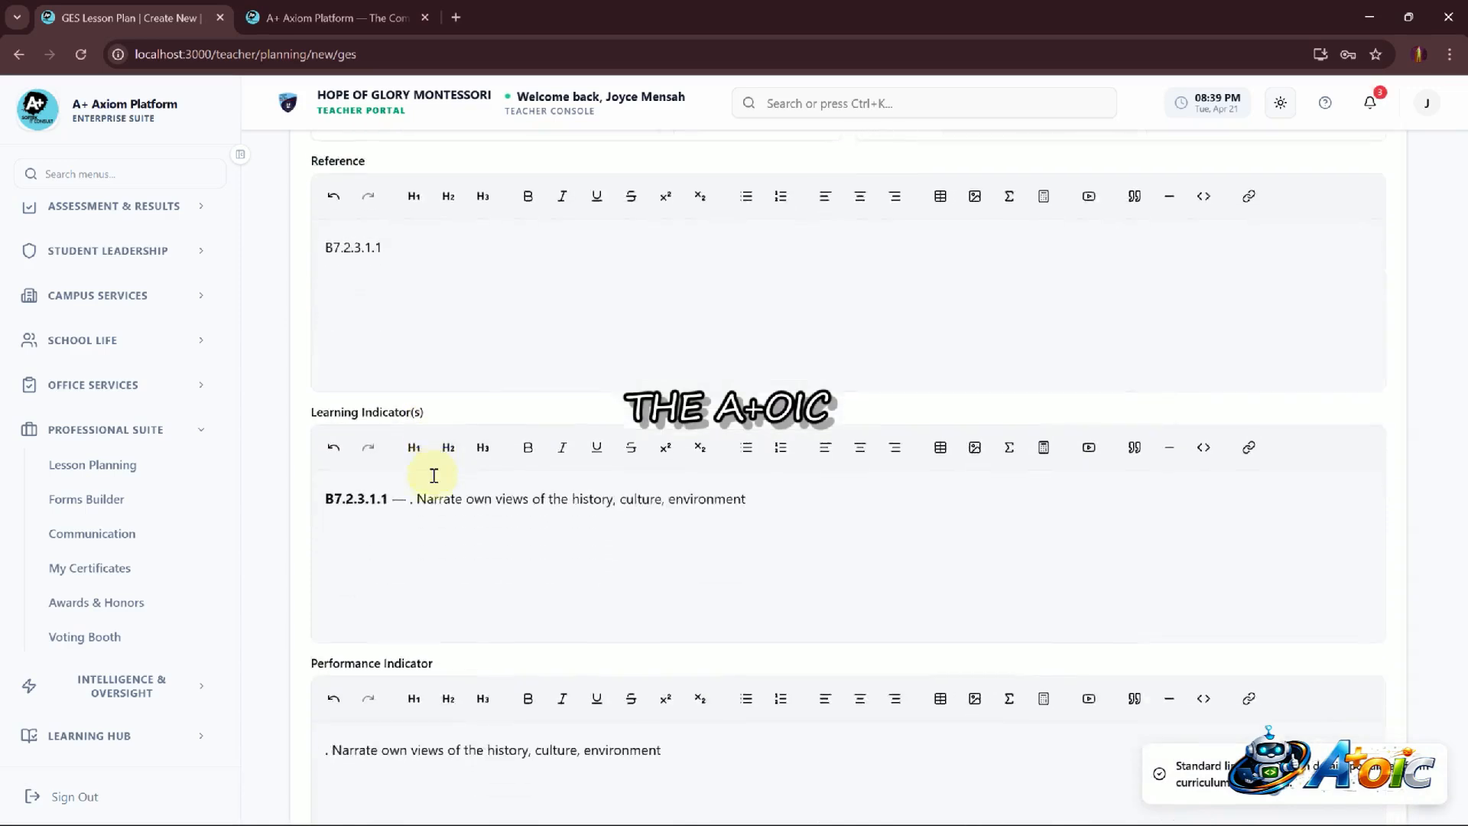
scroll(433, 475, "down", 8)
scroll(434, 479, "up", 12)
scroll(434, 478, "up", 1)
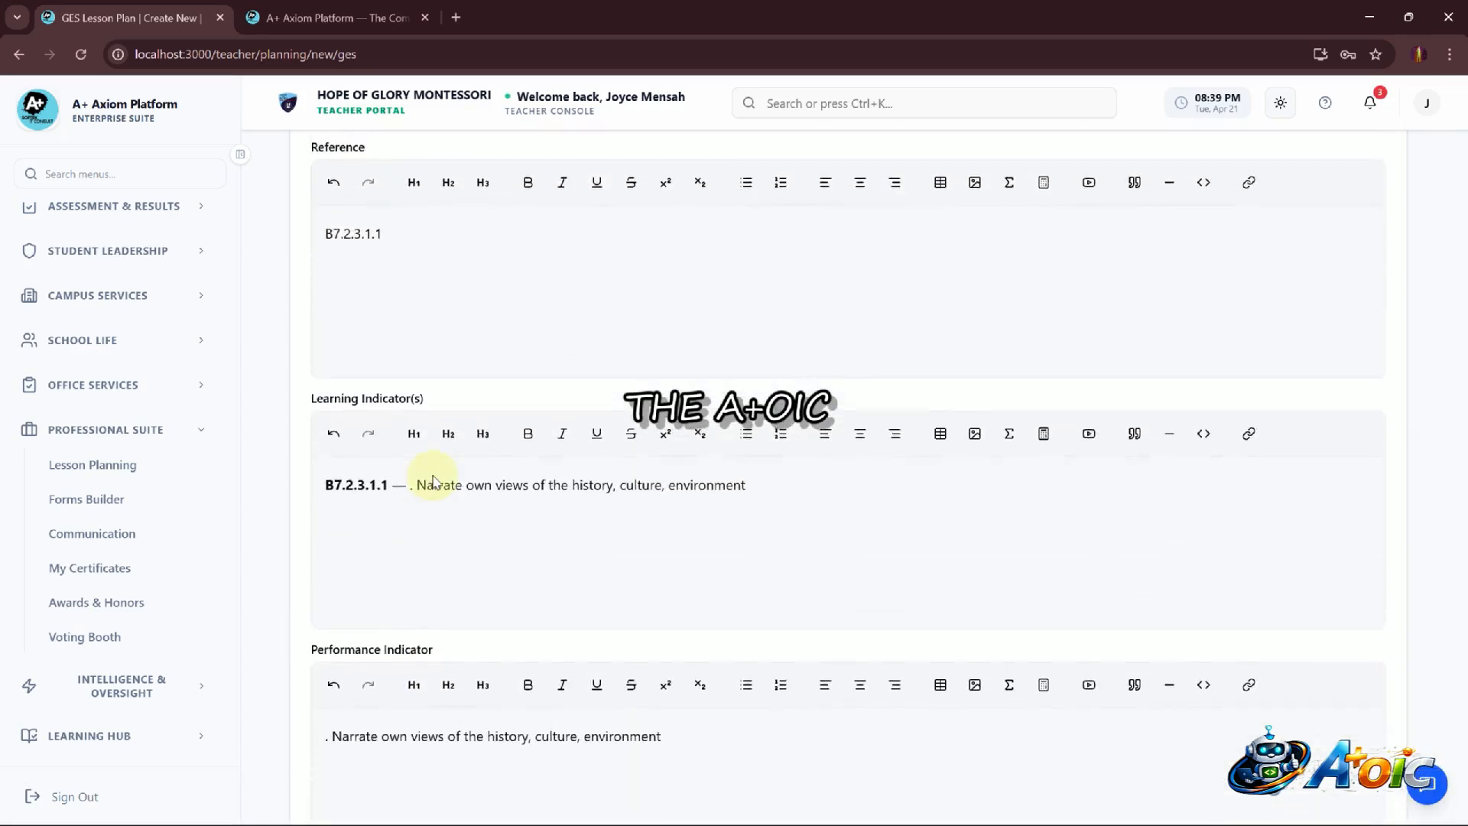
scroll(433, 475, "up", 8)
scroll(433, 478, "down", 5)
scroll(433, 480, "up", 3)
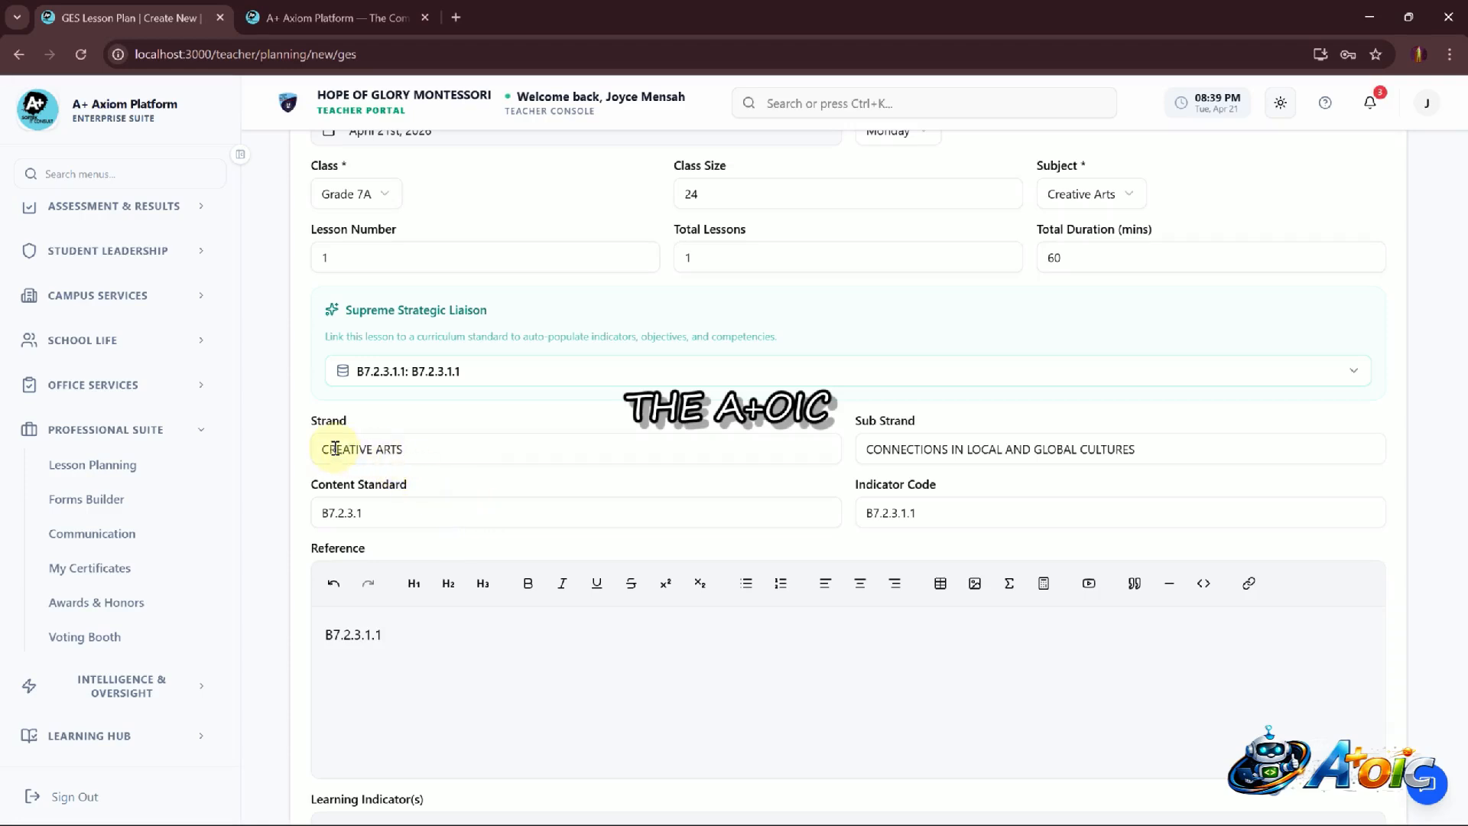
Highlight the auto-filled strand, sub strand, indicator code, content standard, reference and indicator texts in turn
left_click_drag(335, 449, 406, 459)
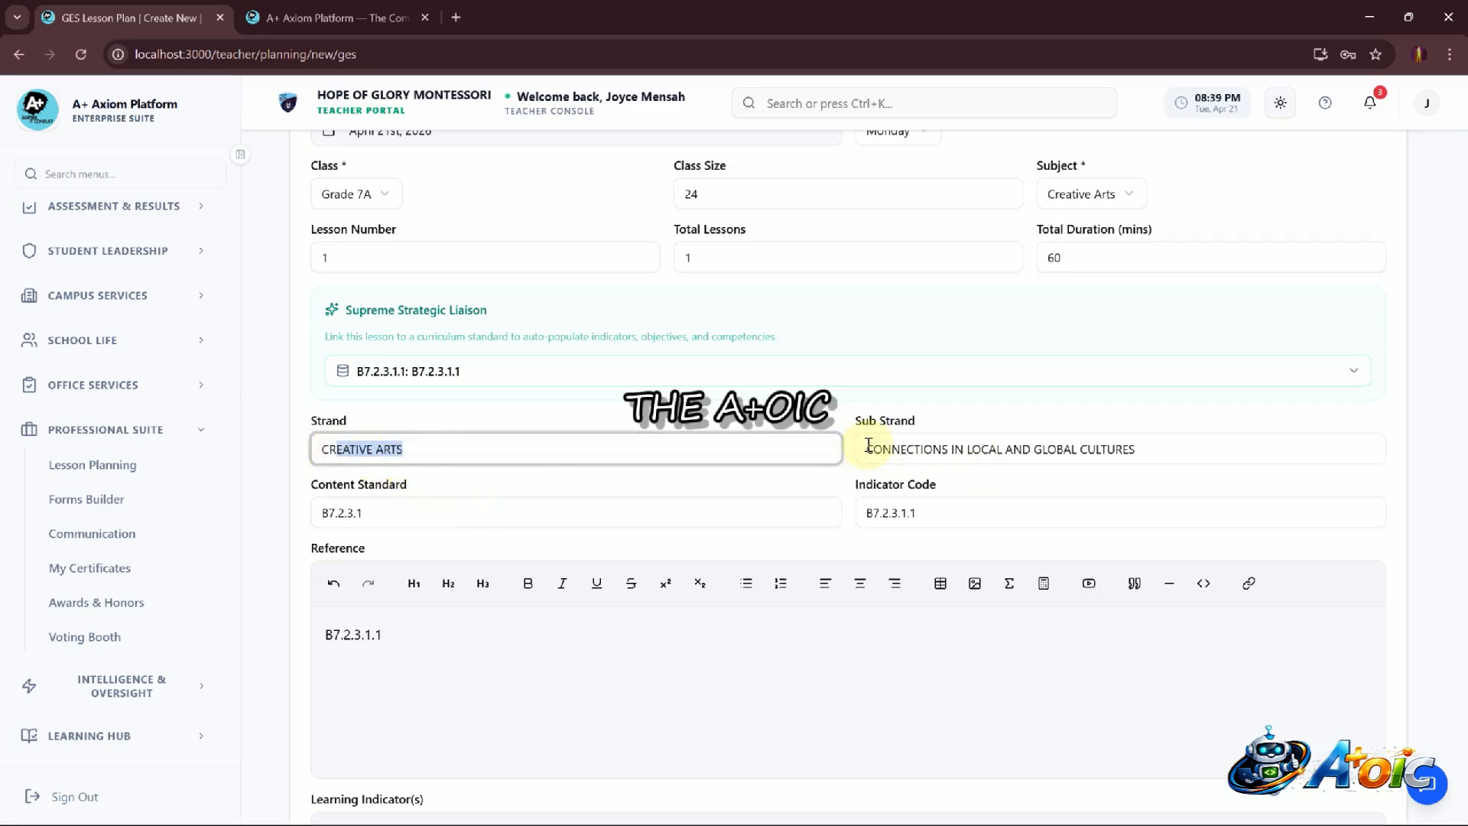
left_click_drag(869, 445, 1155, 484)
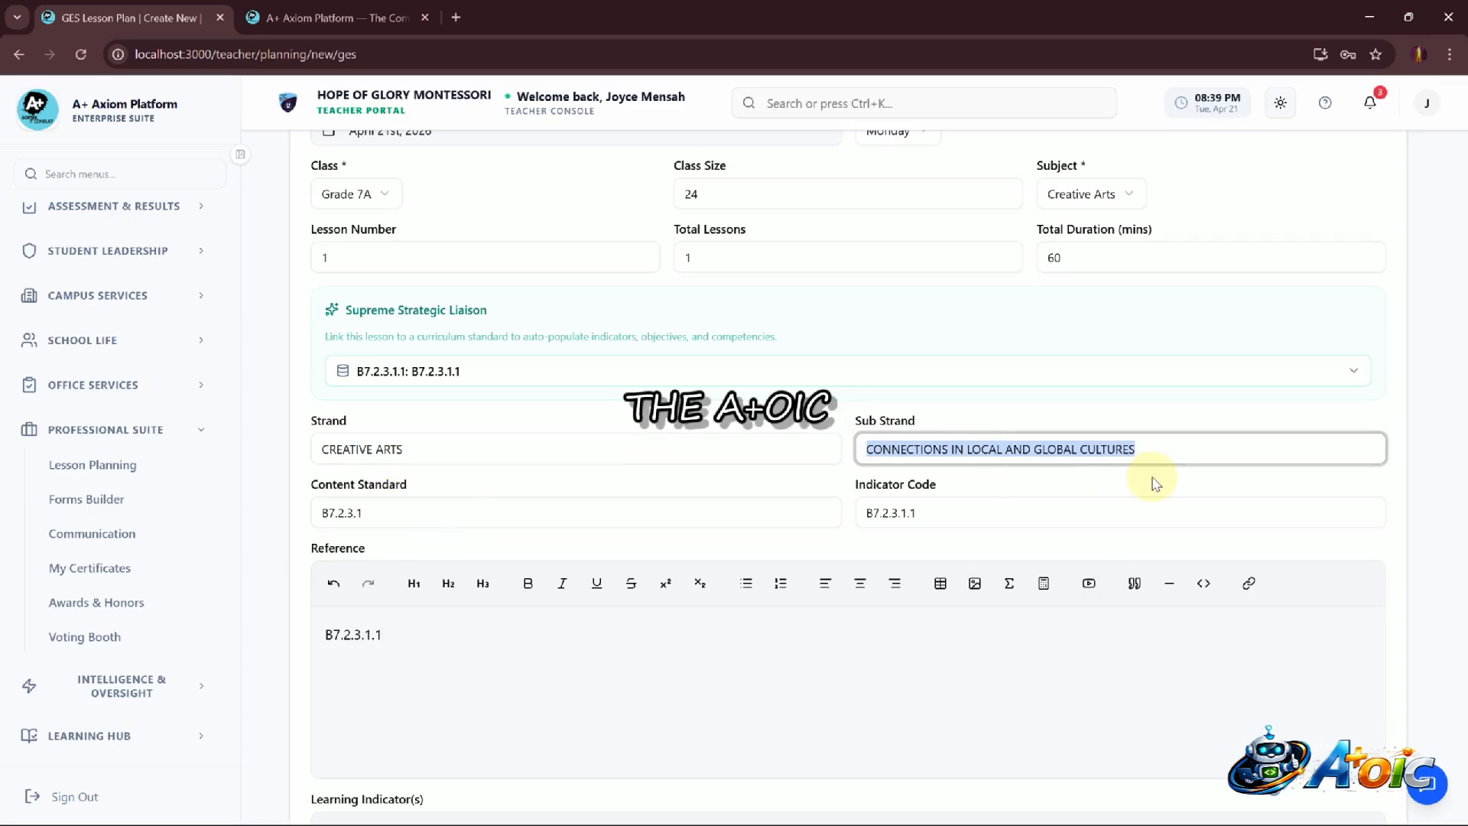
left_click(1172, 448)
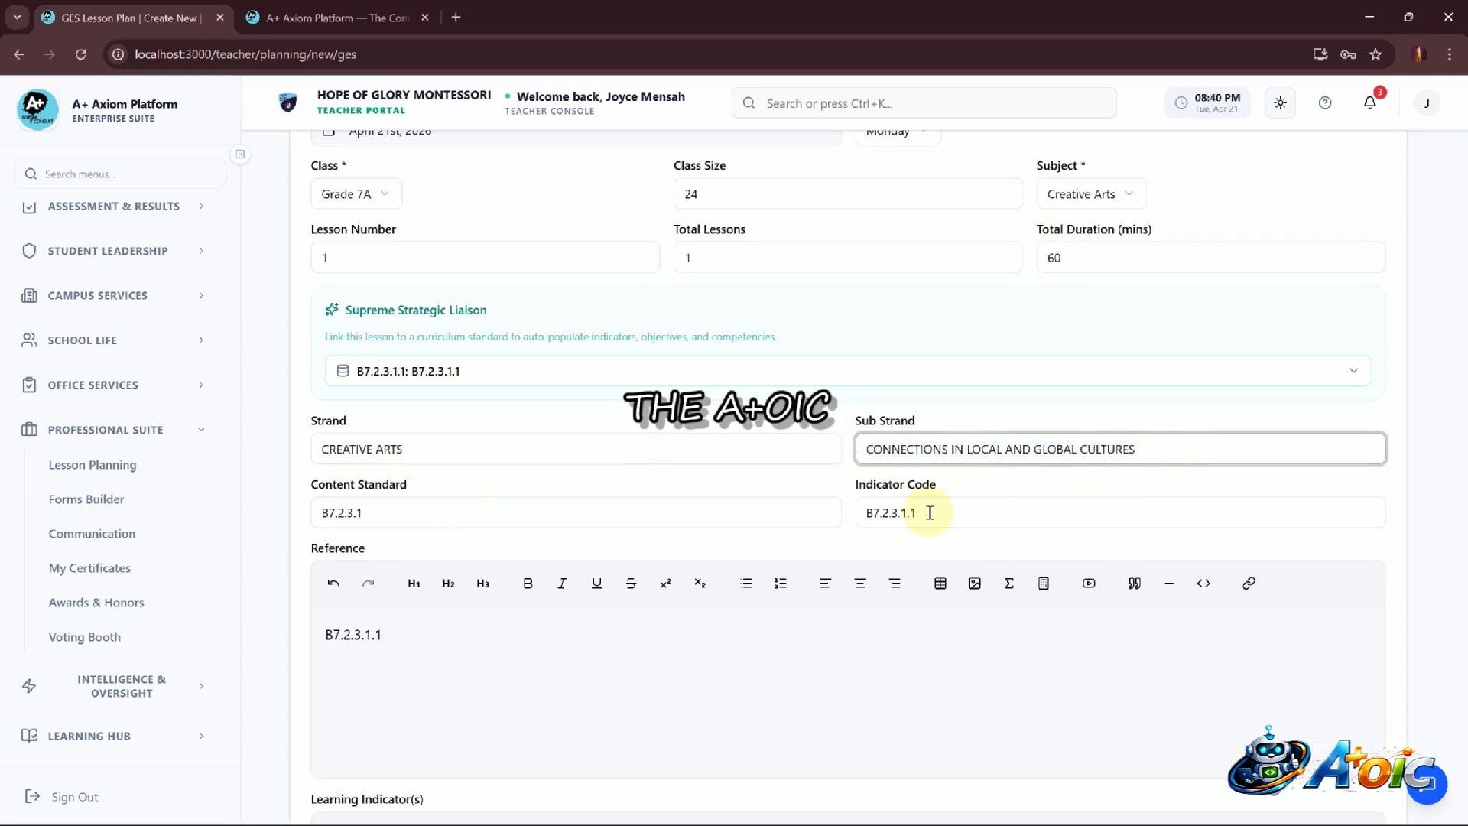
left_click_drag(929, 512, 845, 514)
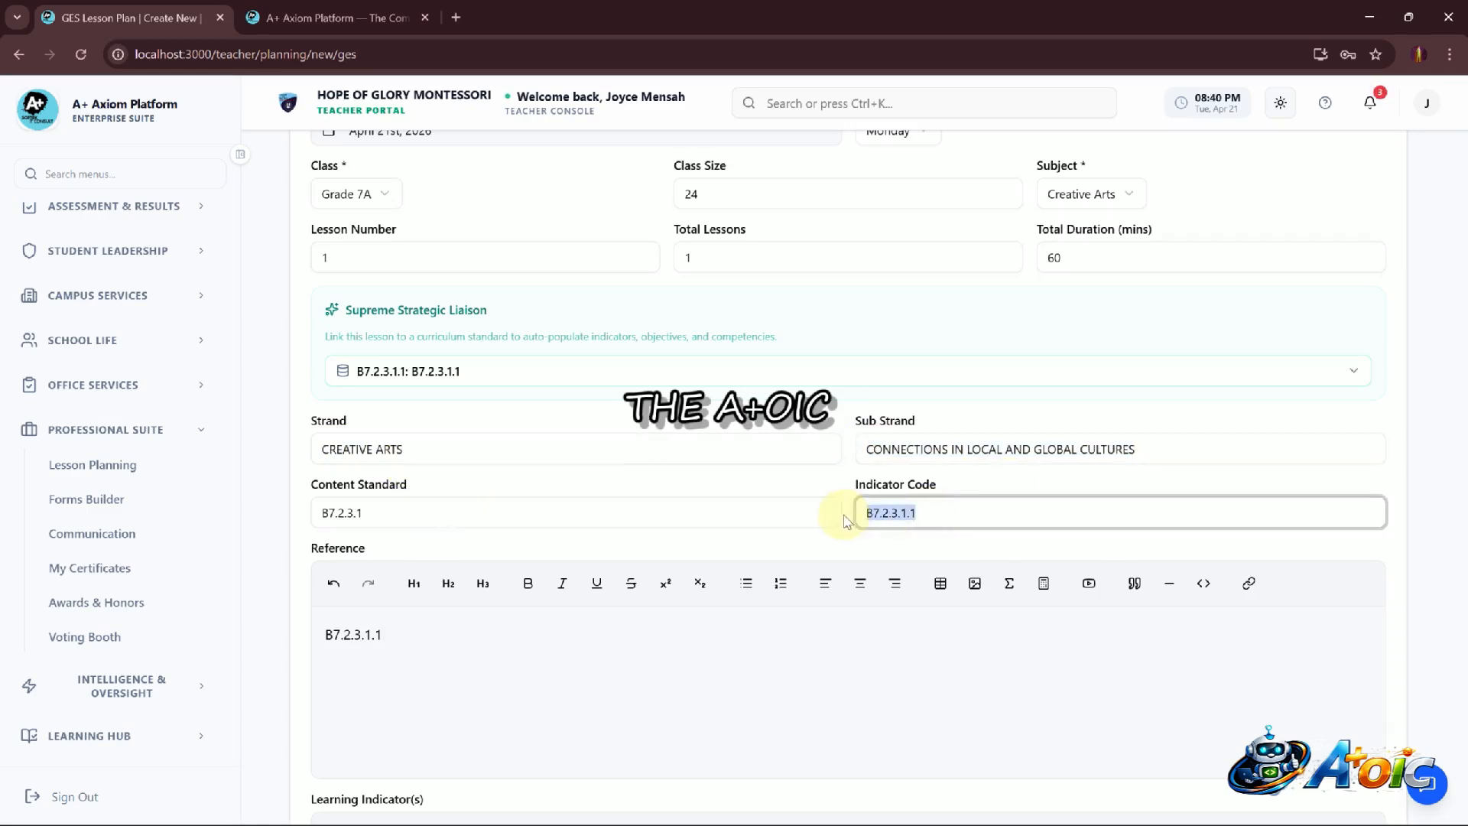
left_click(471, 512)
left_click_drag(471, 511, 331, 514)
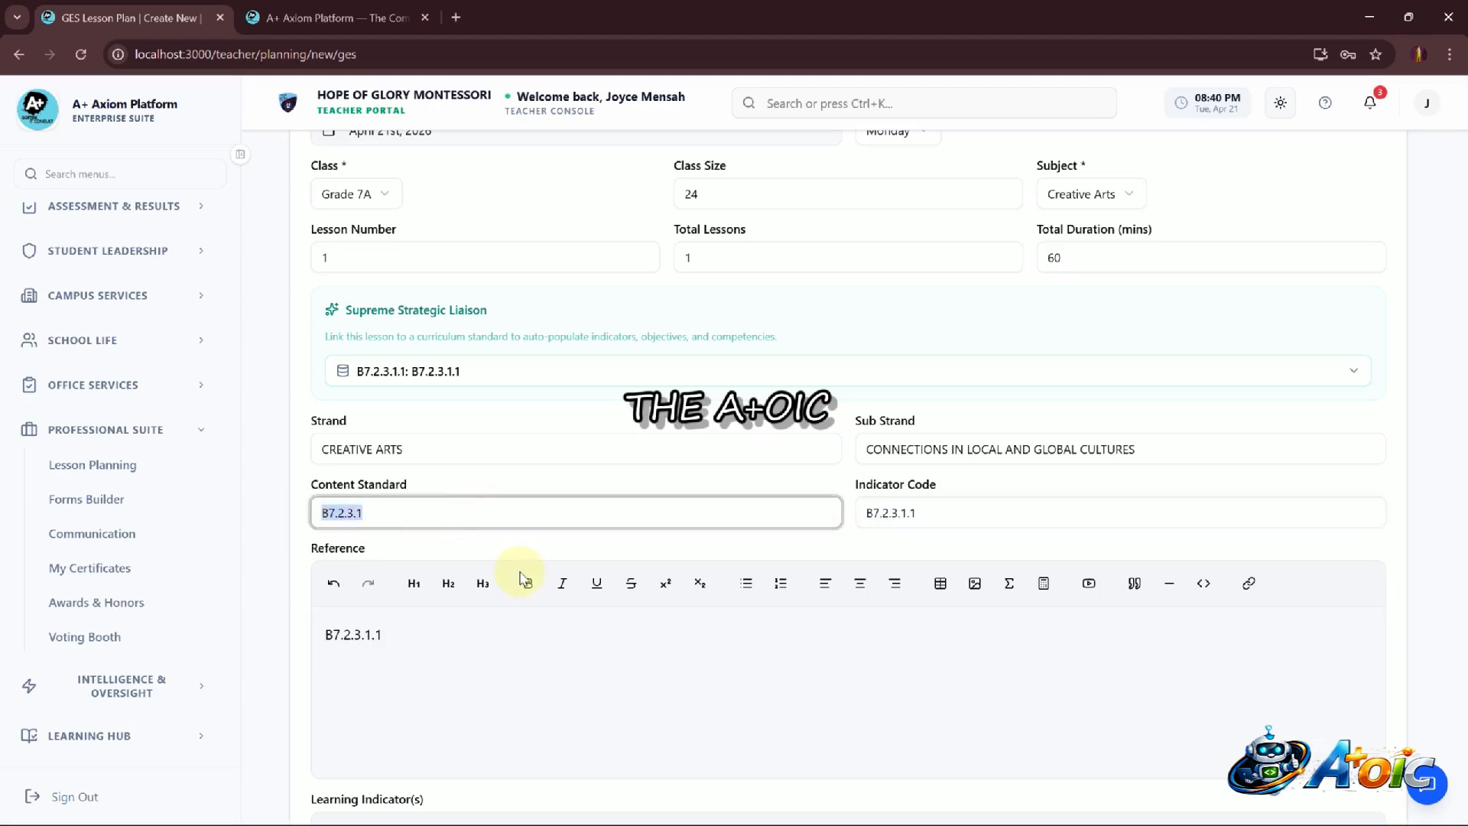
scroll(517, 576, "down", 3)
left_click_drag(423, 426, 288, 426)
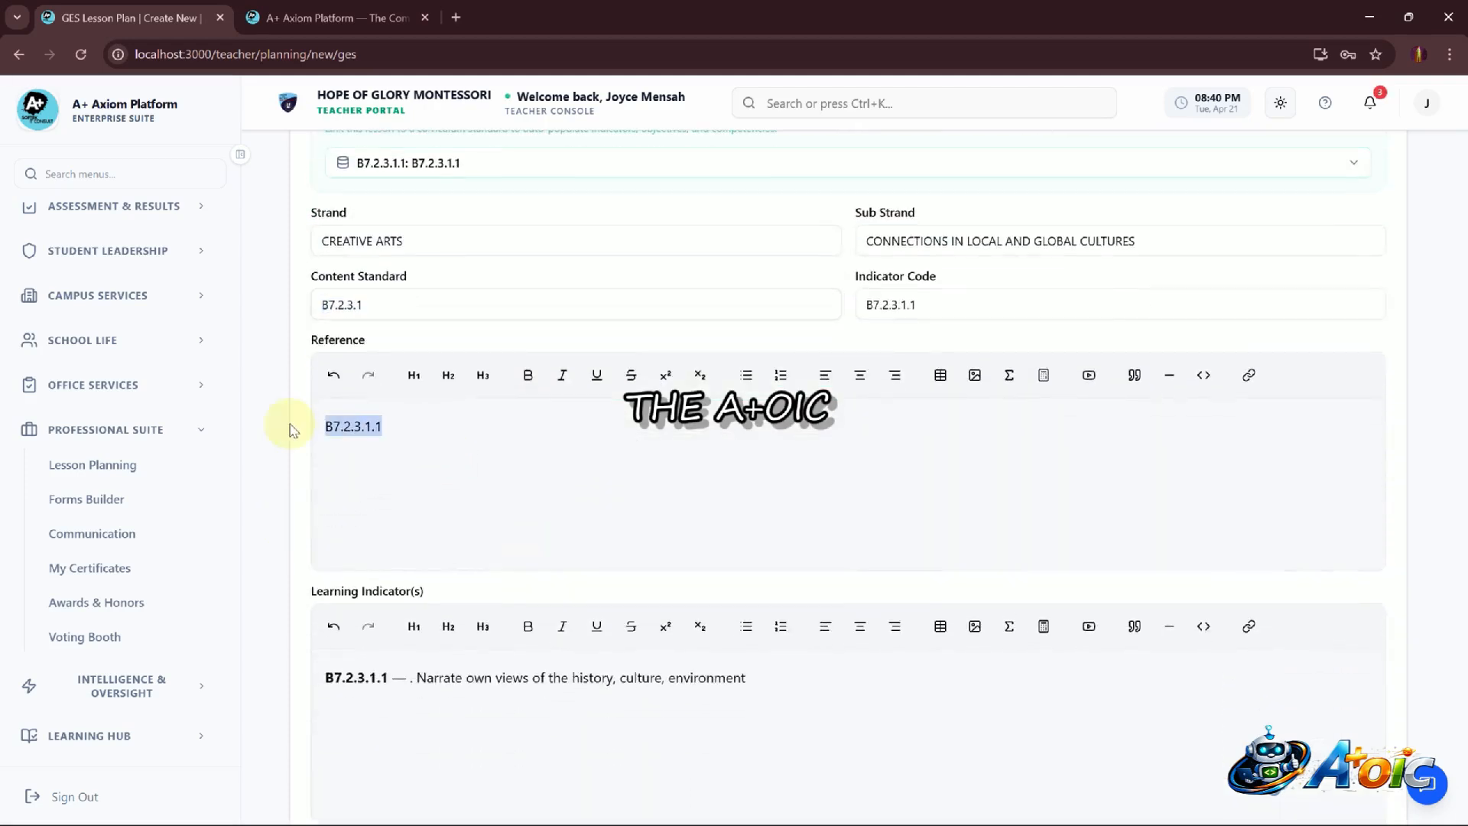
scroll(469, 547, "down", 3)
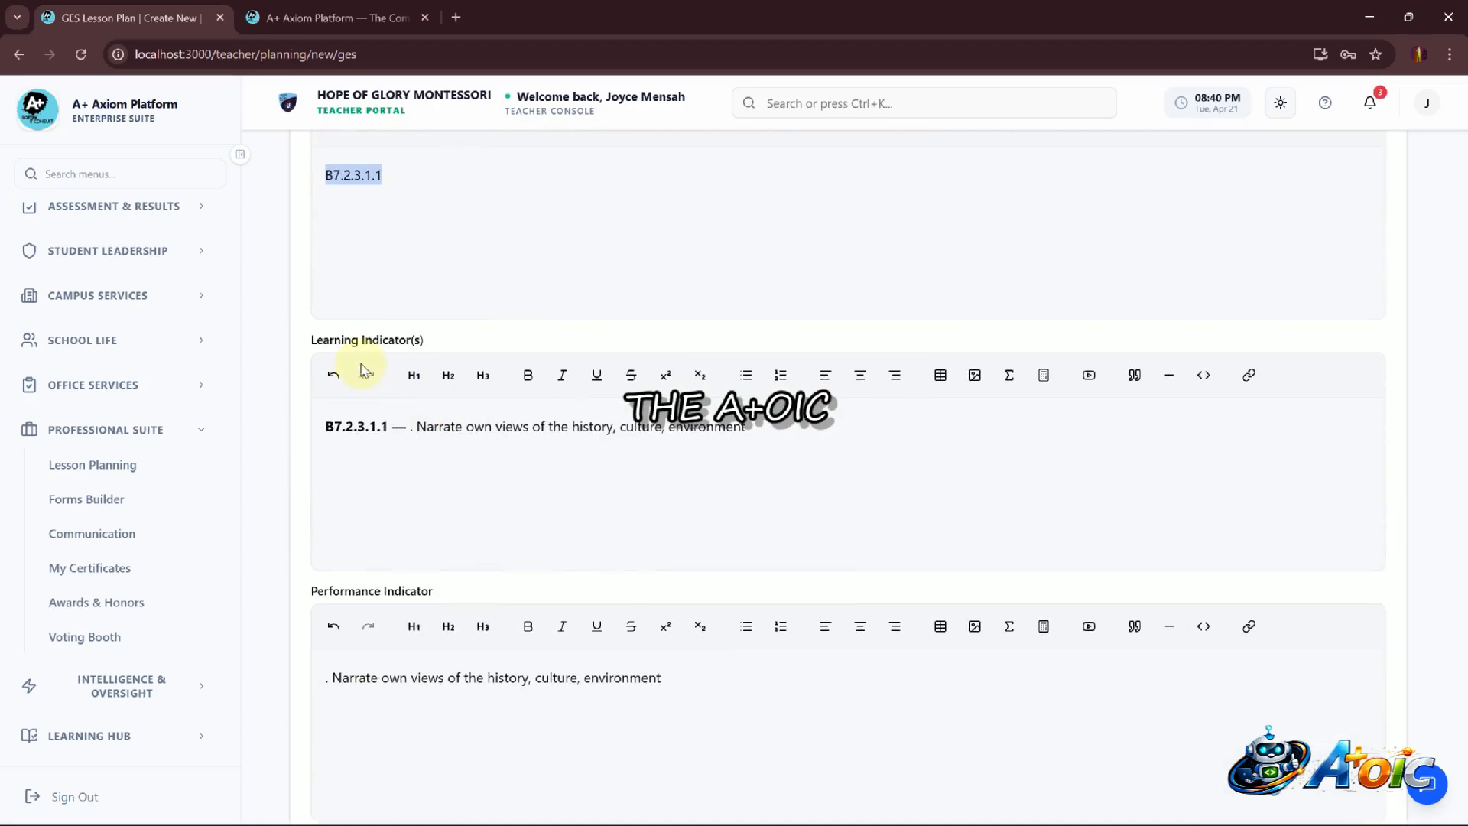
left_click_drag(746, 427, 236, 439)
scroll(452, 515, "down", 2)
scroll(452, 515, "down", 2)
left_click_drag(695, 451, 268, 461)
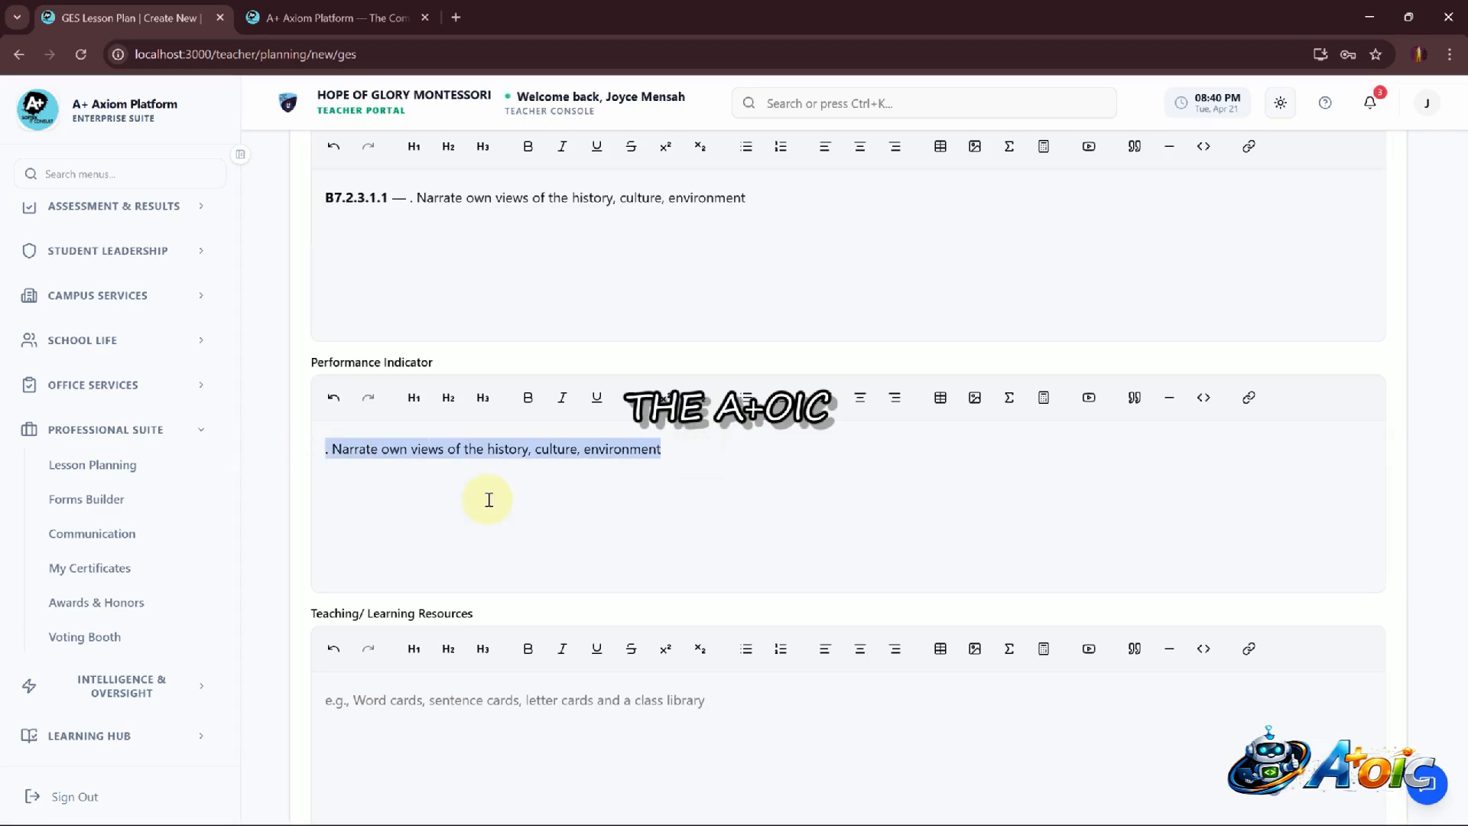
Enter placeholder text JKB JHVHG HGJ JH GF HG HJGC HGJ into the Teaching/Learning Resources field
scroll(485, 498, "down", 4)
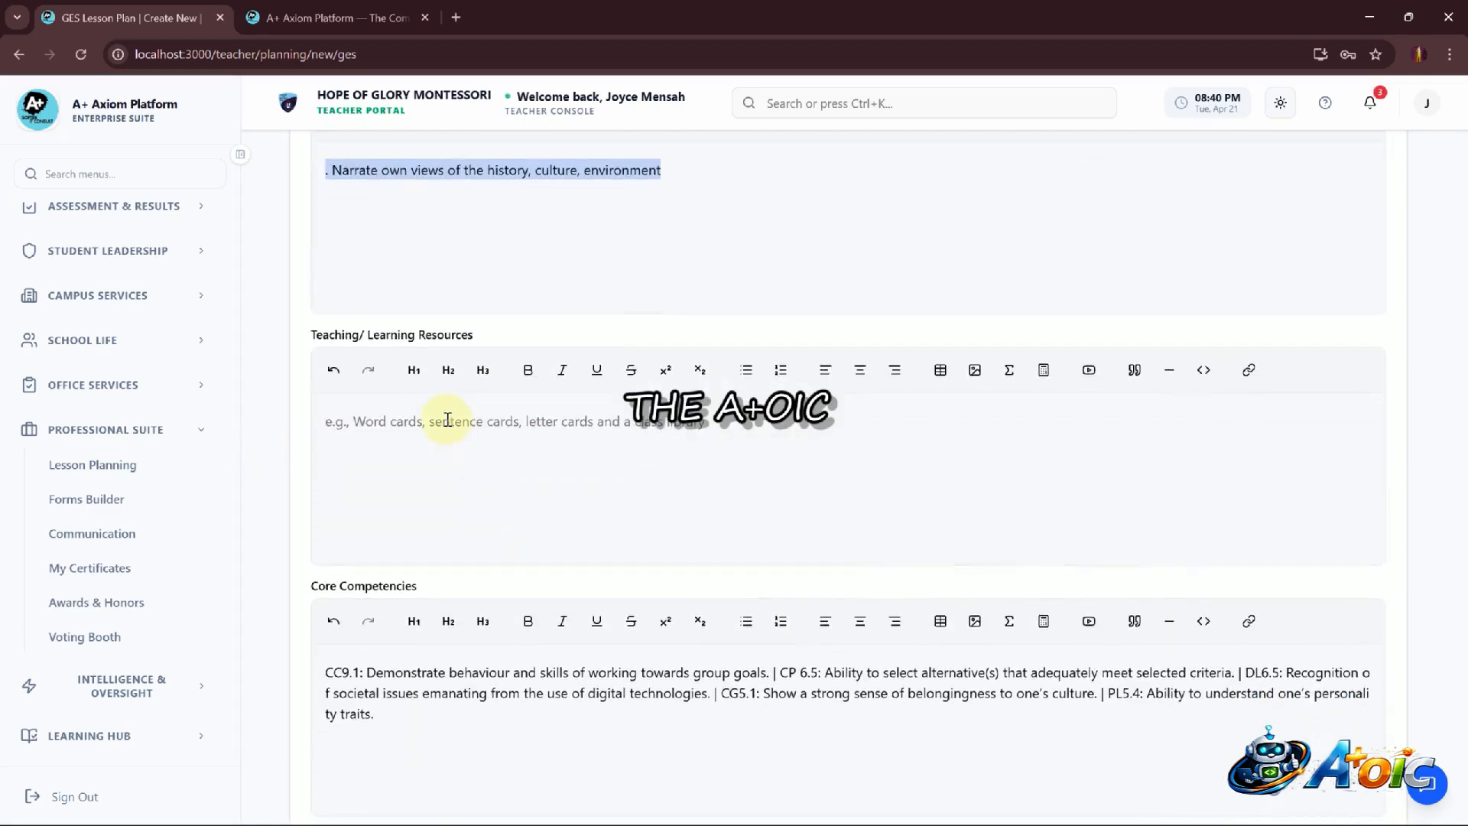
left_click(448, 420)
type("JKB JHVHG HGJ JH GF HG HJGC HGJ JG GJF GF GF")
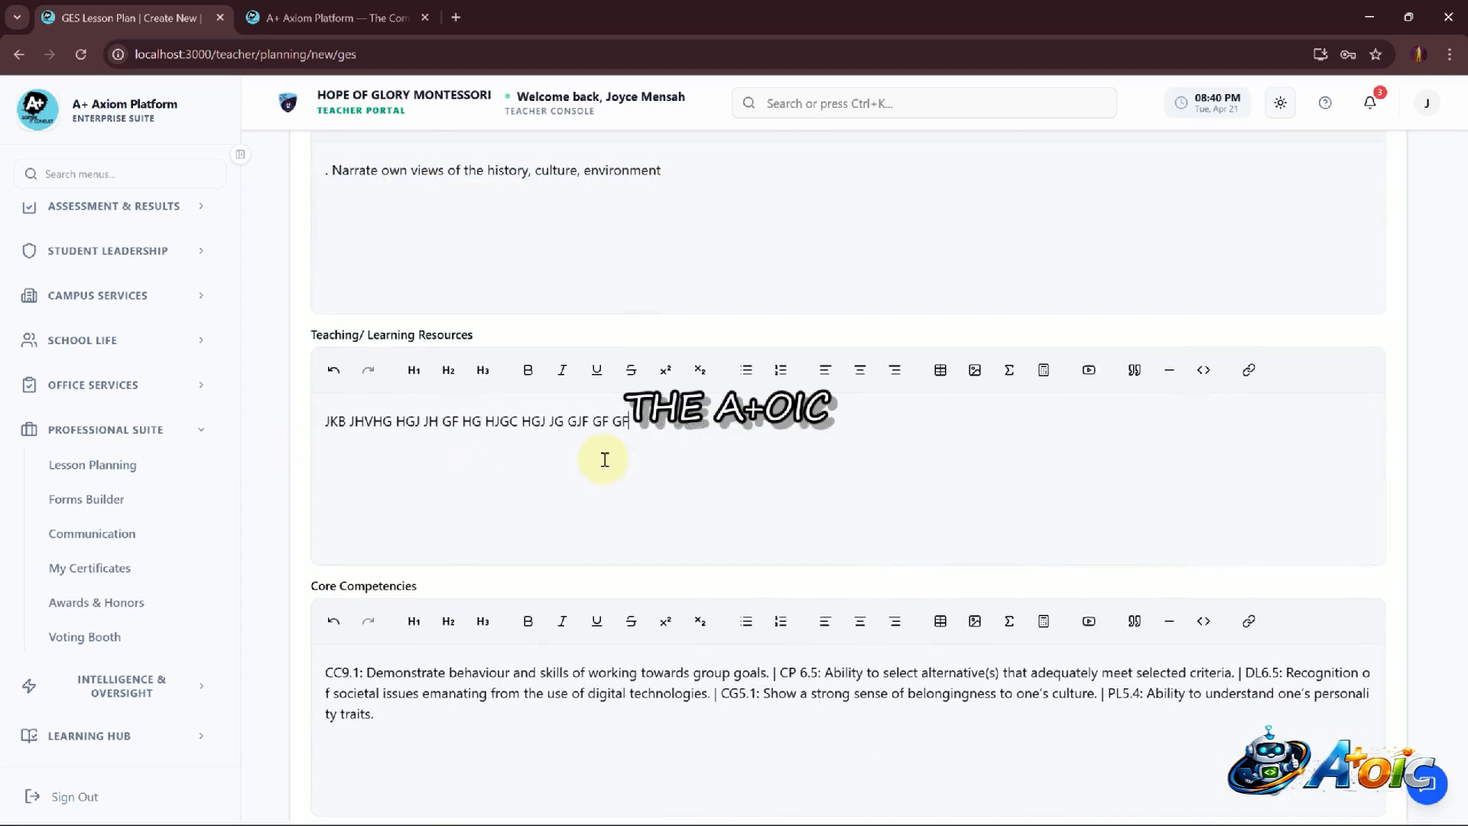
Review the core competencies and lesson activities sections of the form
scroll(604, 460, "down", 4)
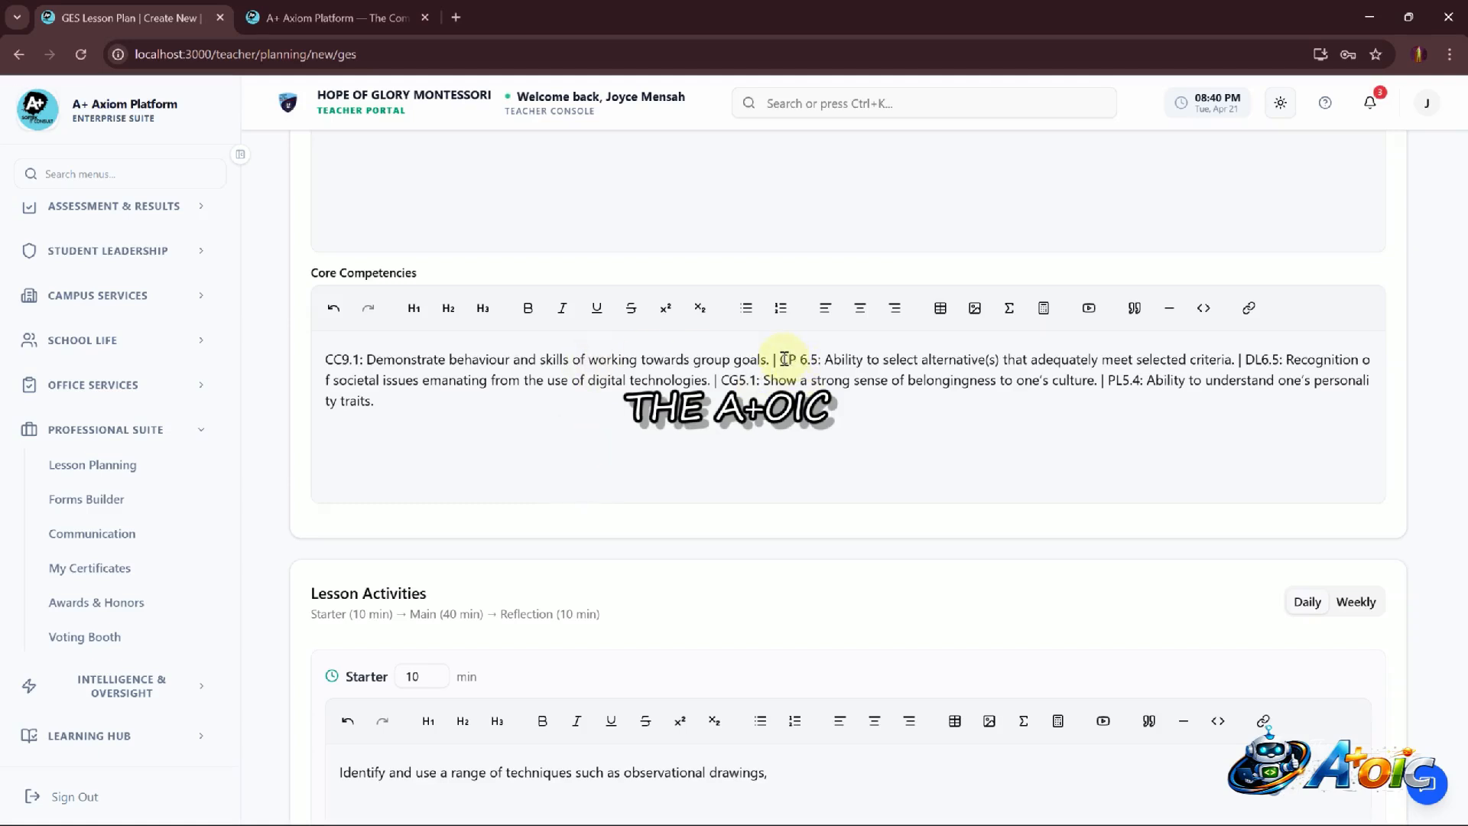
scroll(640, 429, "down", 1)
scroll(640, 428, "up", 15)
scroll(641, 428, "up", 3)
scroll(622, 364, "down", 1)
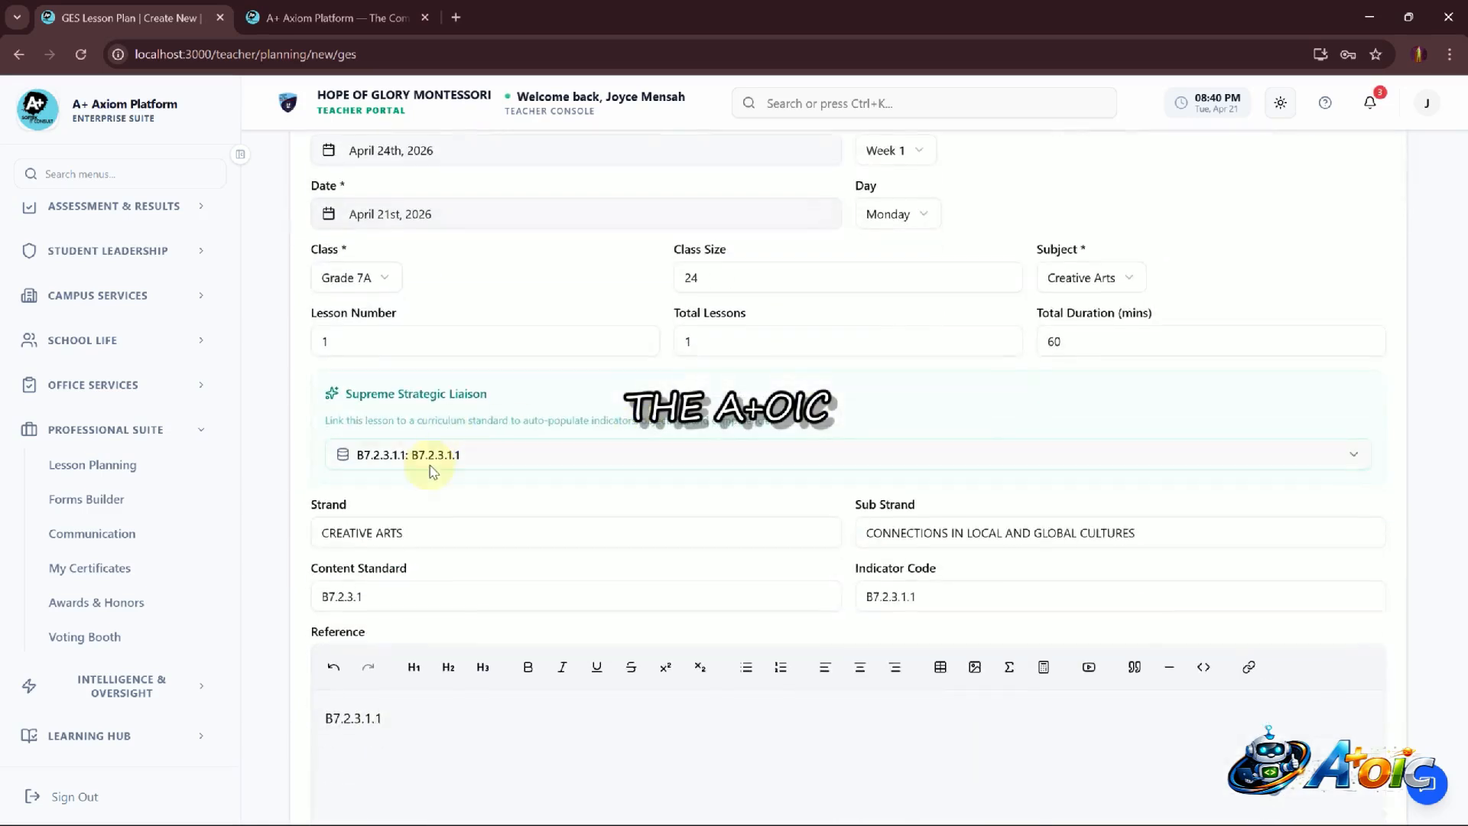
scroll(565, 627, "down", 8)
scroll(577, 642, "down", 12)
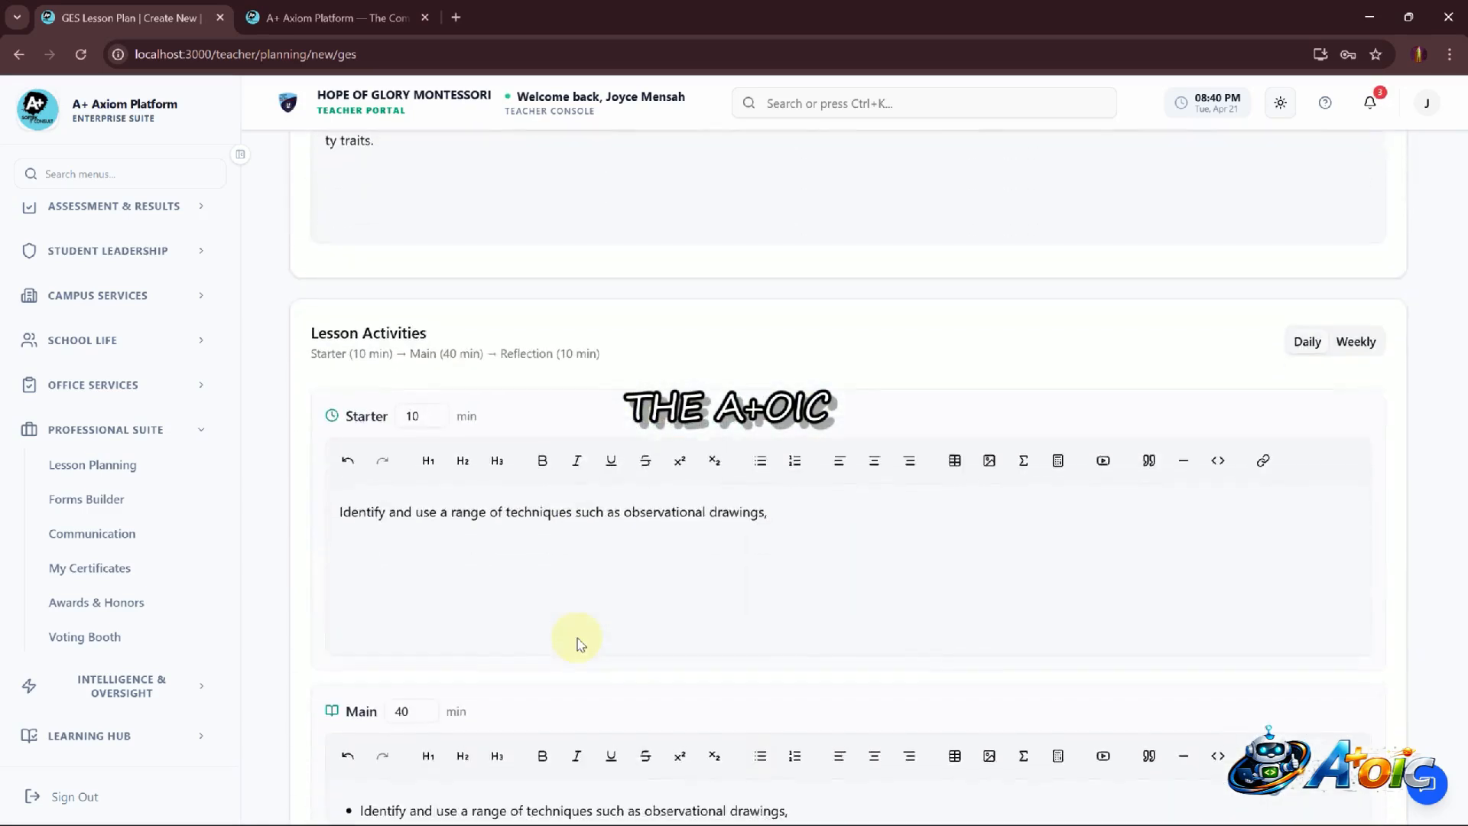
scroll(579, 645, "down", 2)
scroll(422, 459, "up", 3)
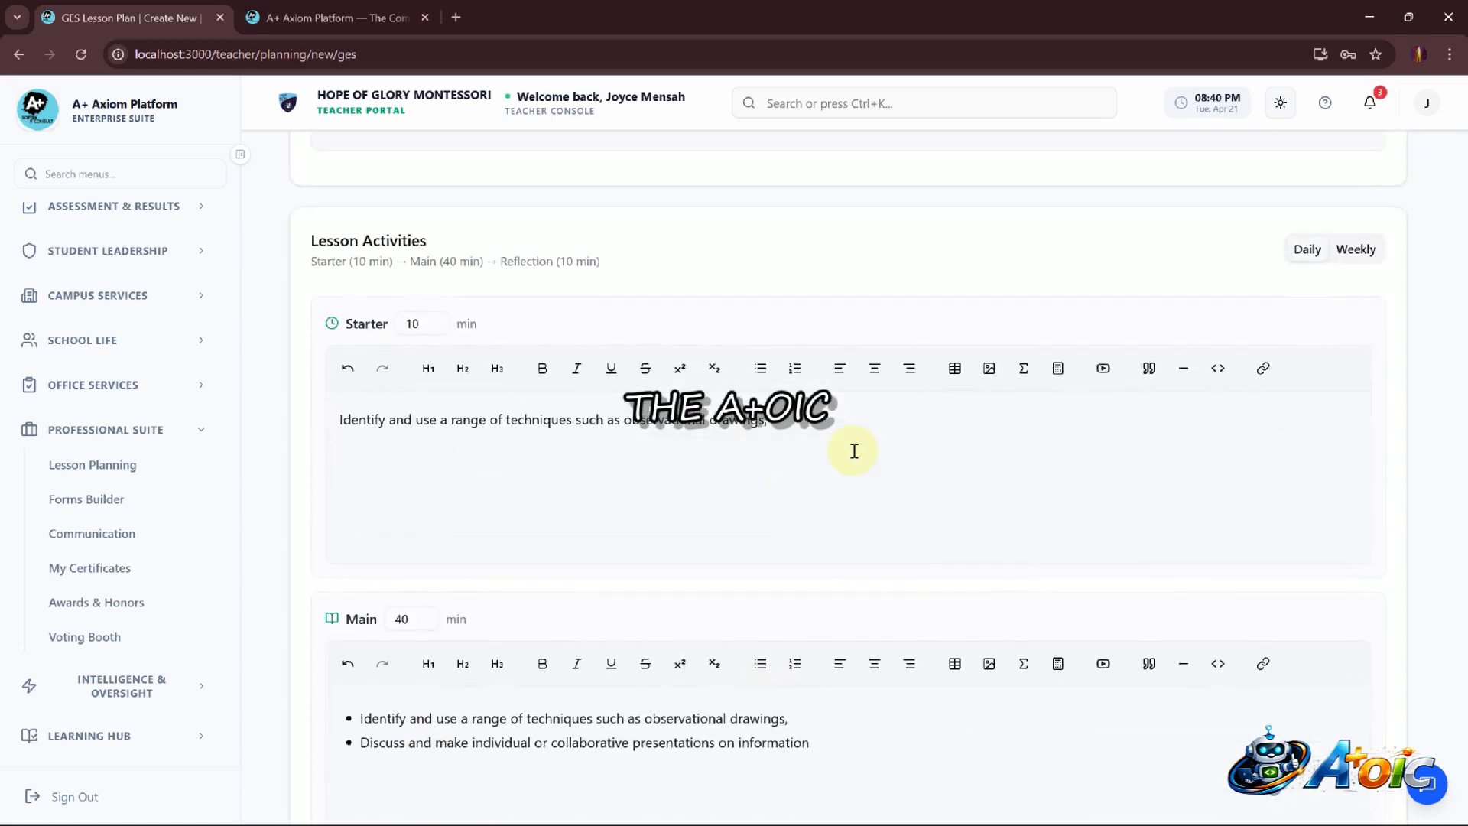
Highlight the Starter activity text and inspect the Main and Reflection activities
left_click_drag(812, 429, 311, 451)
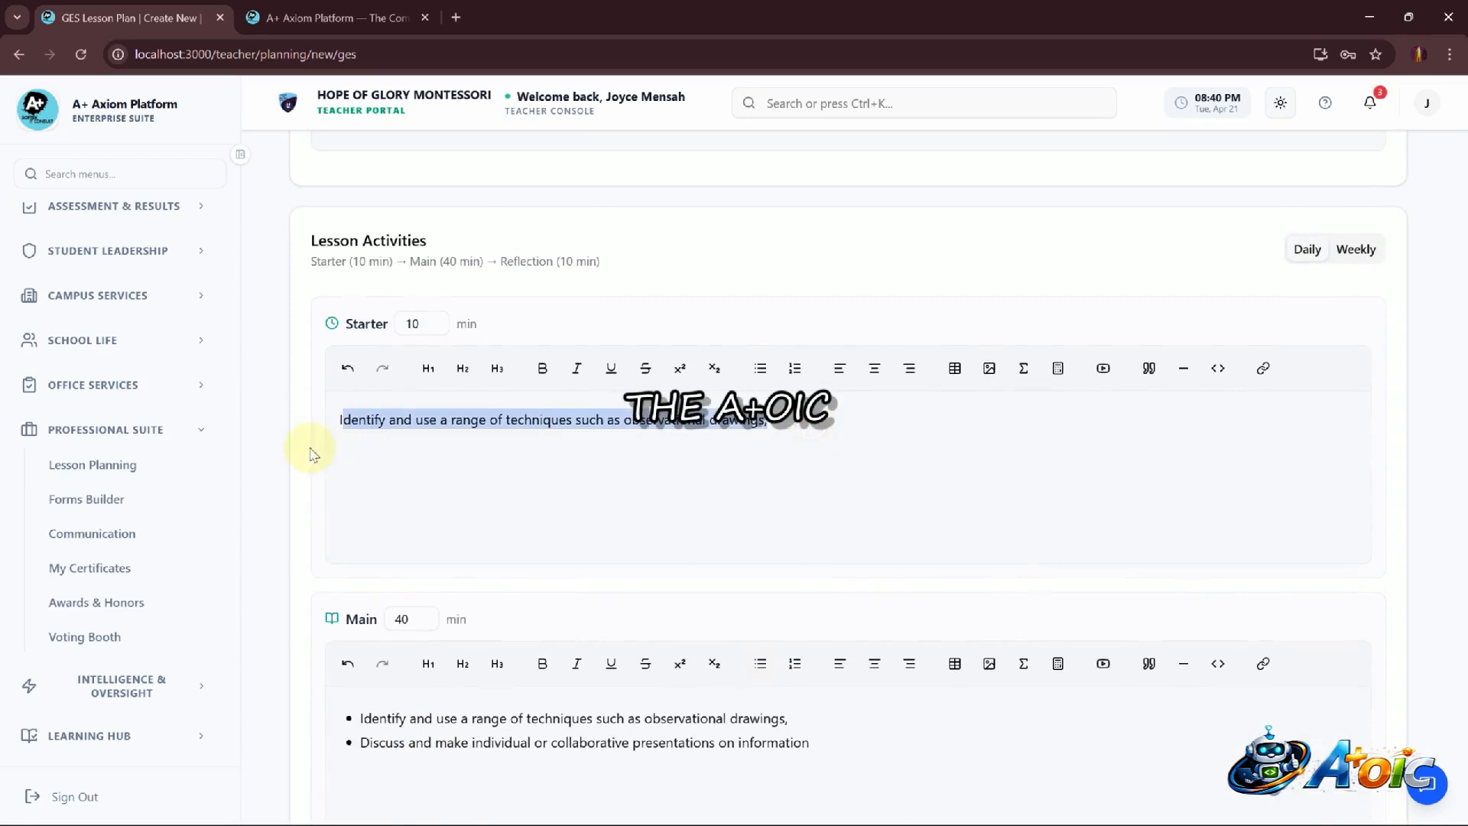
left_click(739, 533)
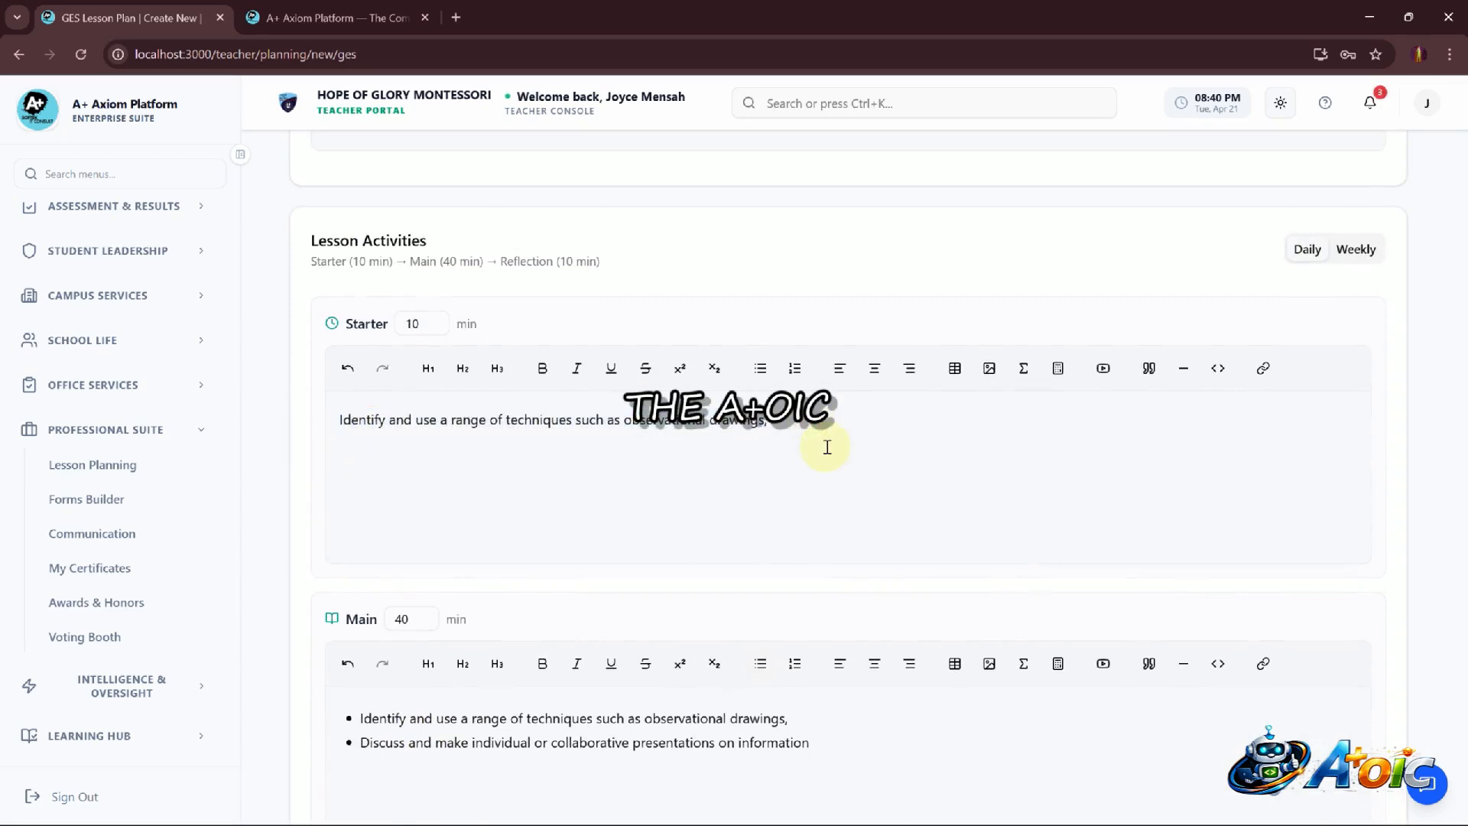
scroll(827, 448, "up", 1)
scroll(819, 445, "down", 5)
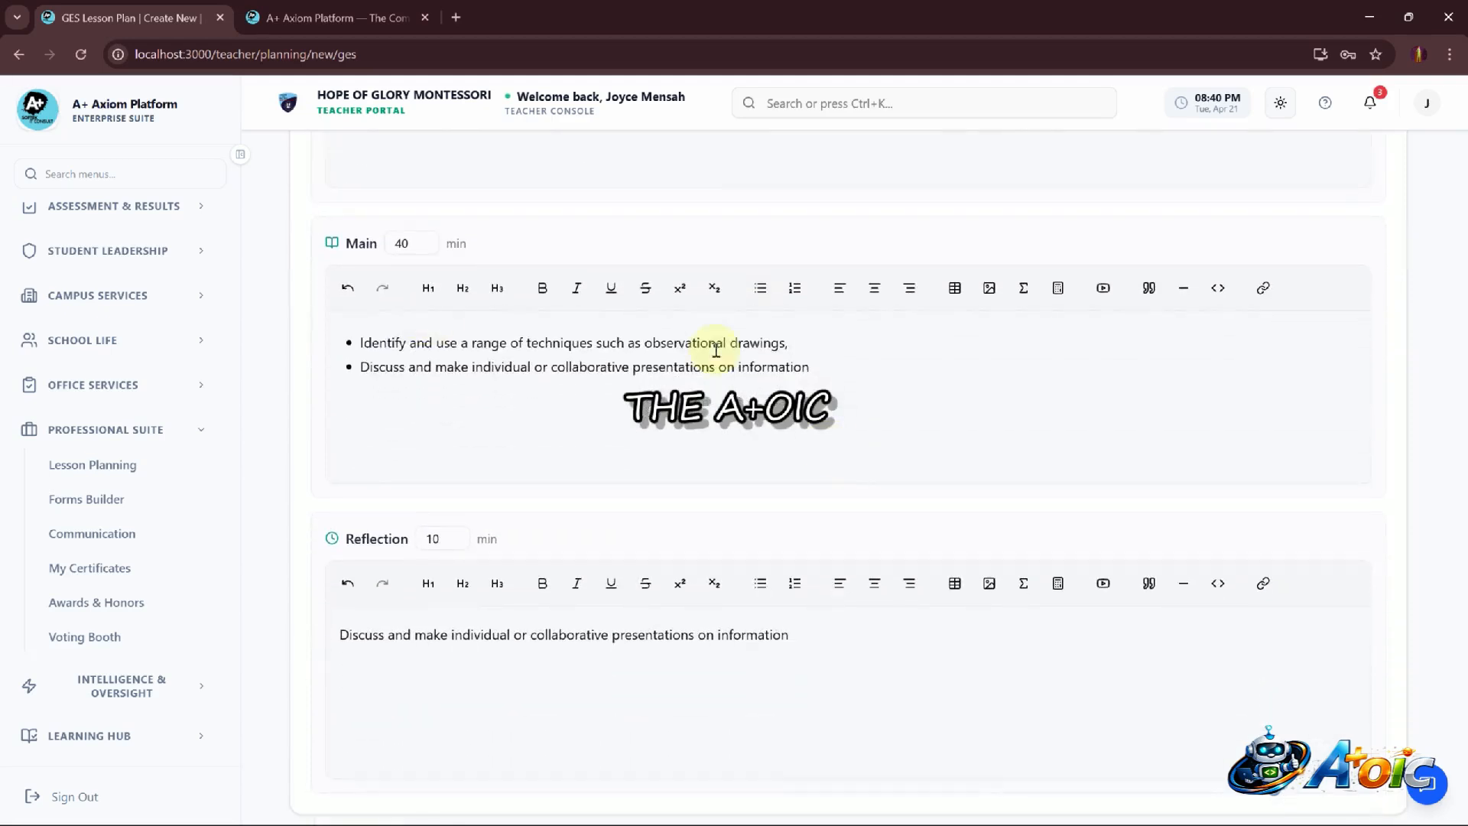
Highlight the Main and Reflection activity texts and scroll through the Lesson Activities section
left_click_drag(823, 365, 246, 318)
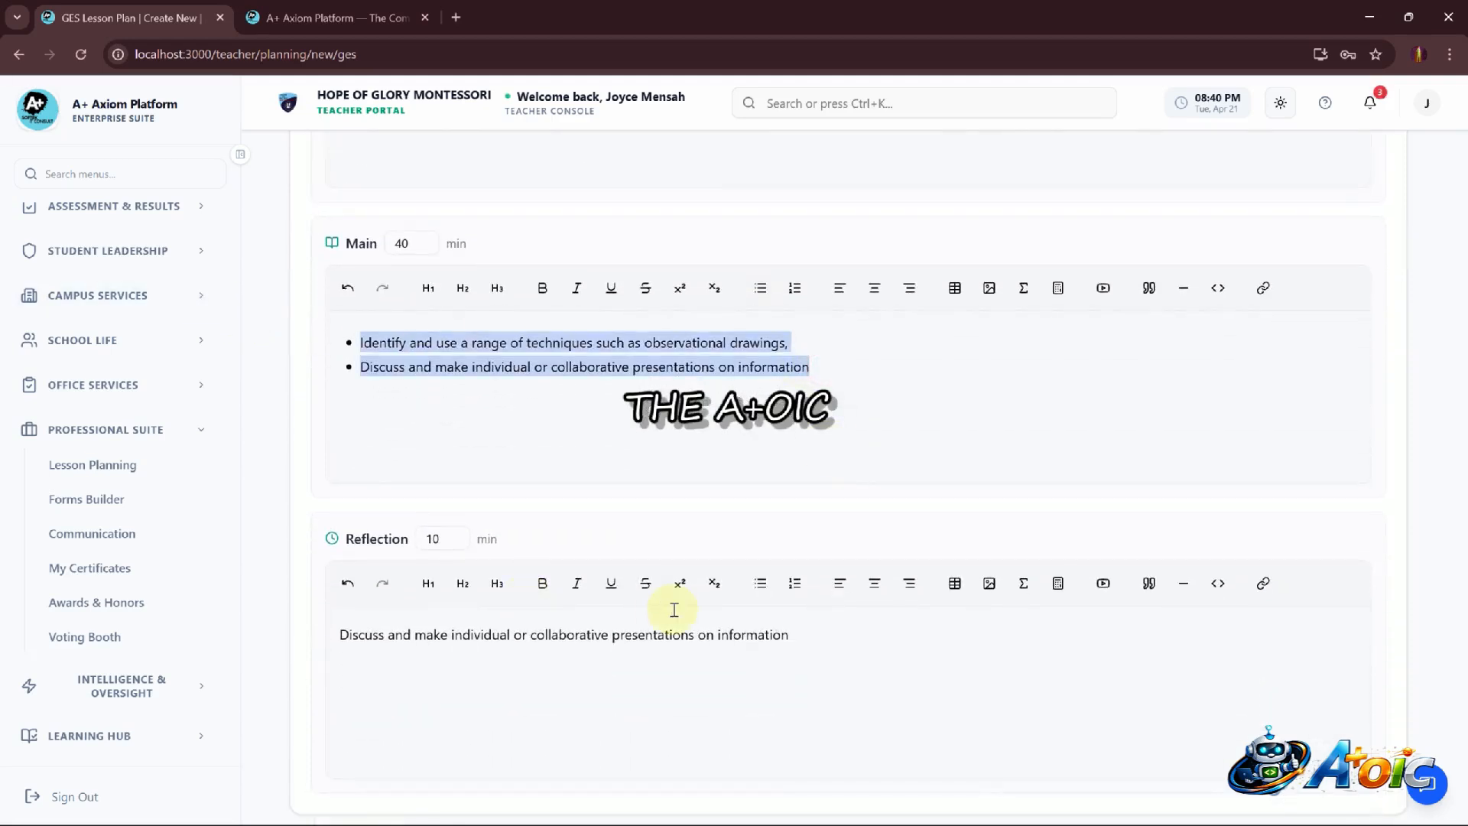
scroll(674, 610, "down", 2)
left_click_drag(803, 531, 204, 514)
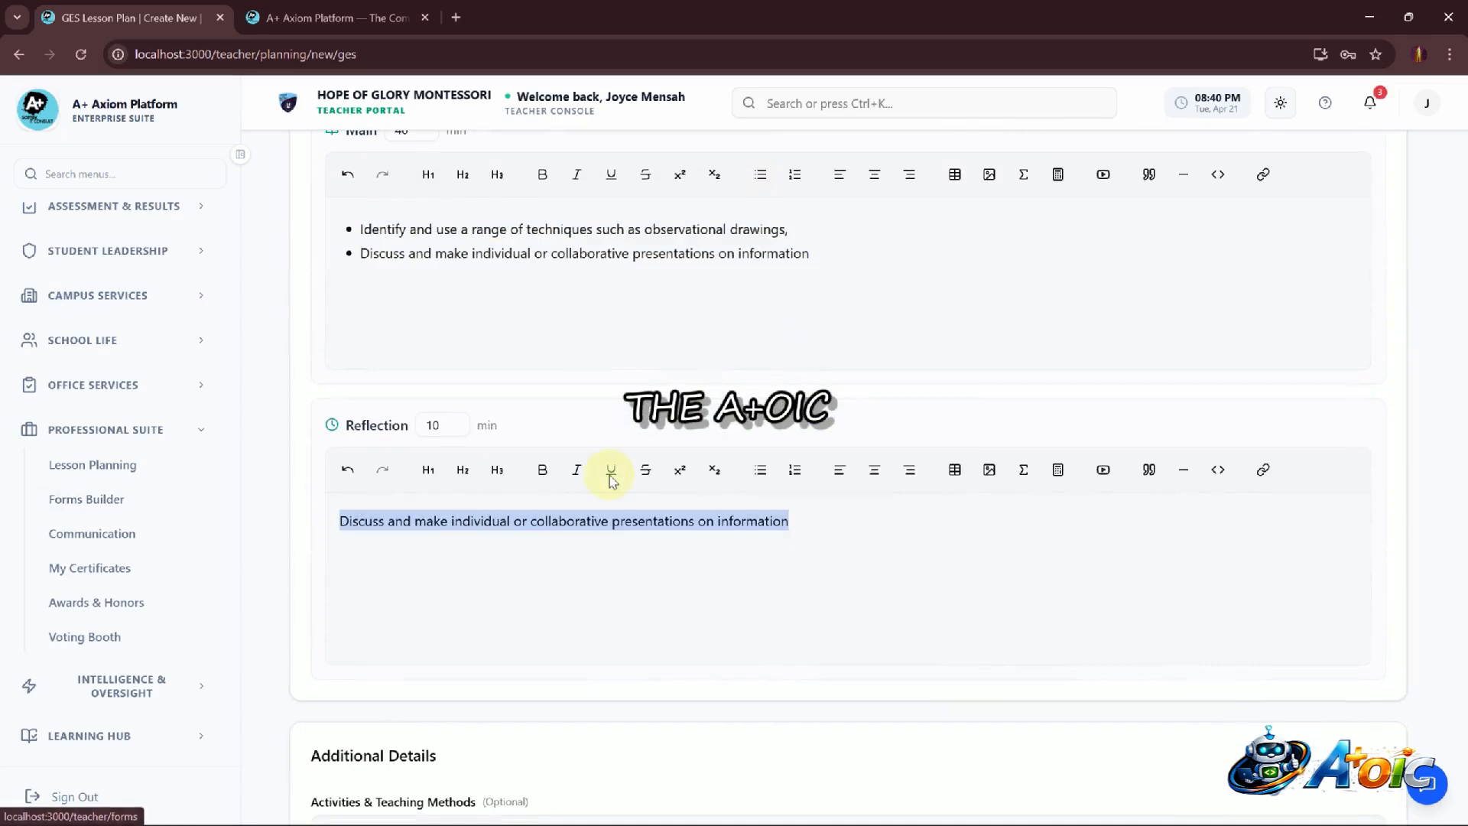
scroll(611, 479, "up", 10)
scroll(612, 479, "down", 3)
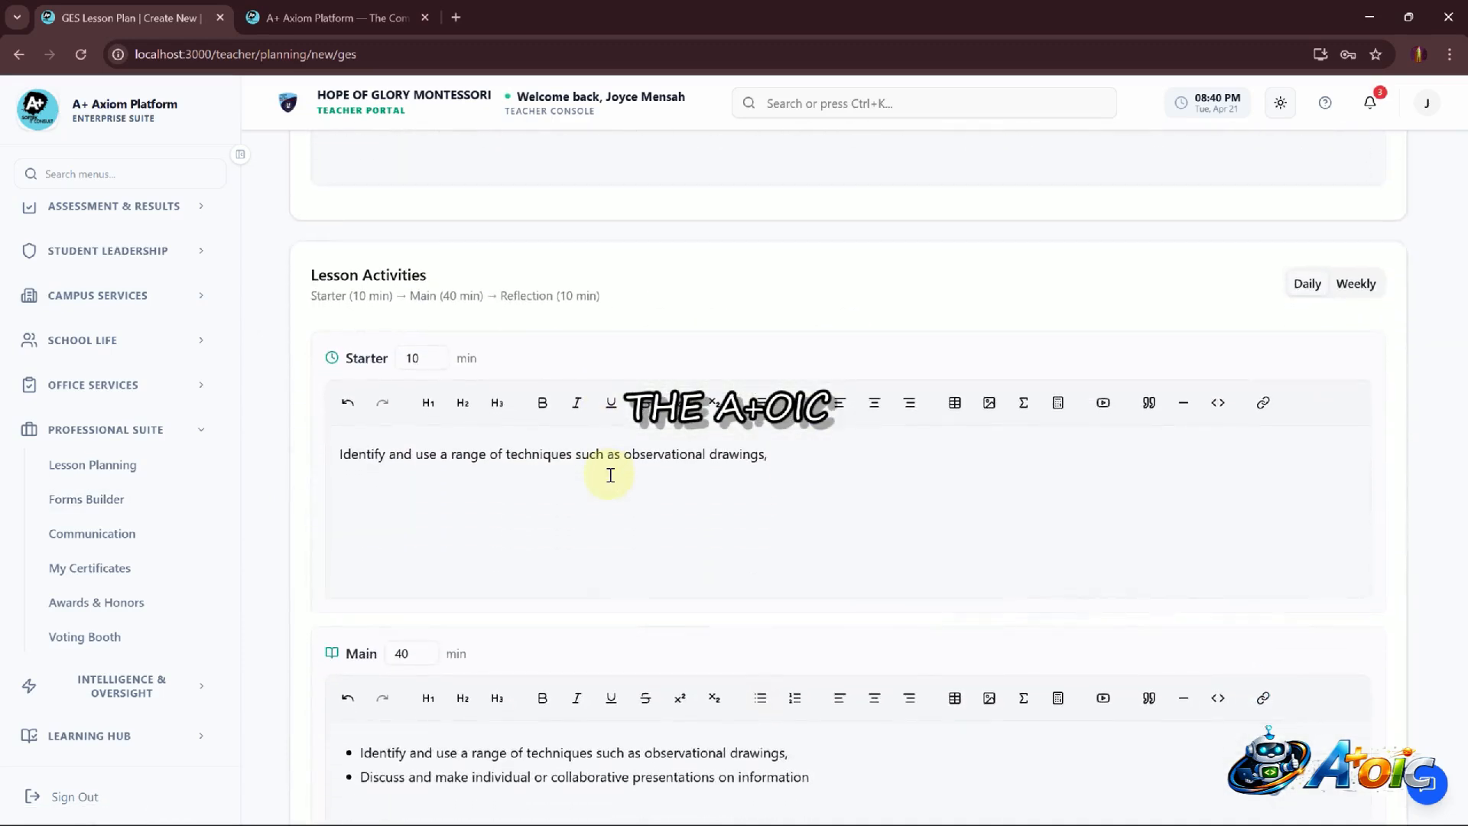
scroll(611, 475, "up", 3)
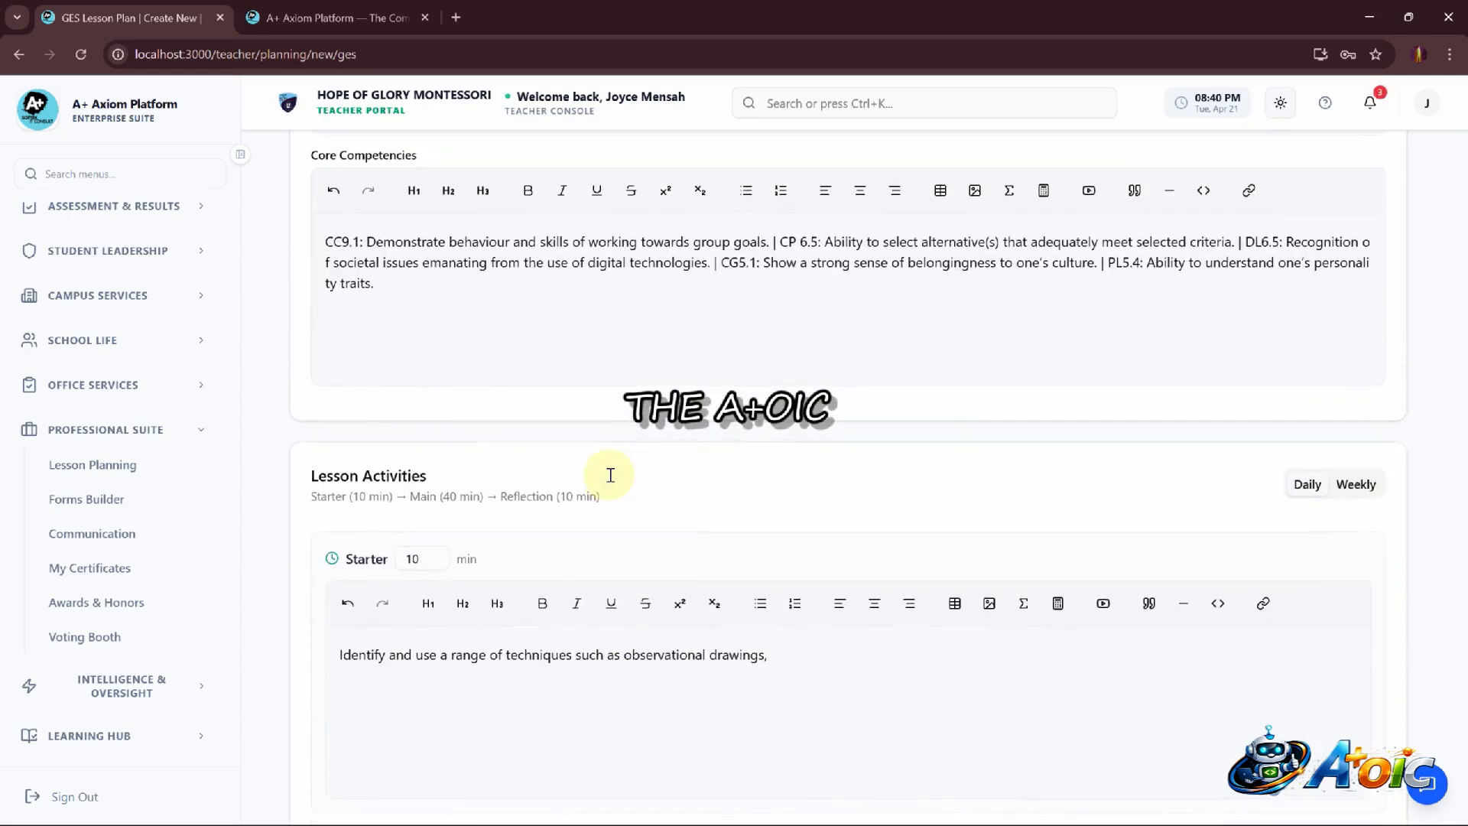
Switch the Lesson Activities section to the Weekly layout with per-day tabs
left_click(1360, 489)
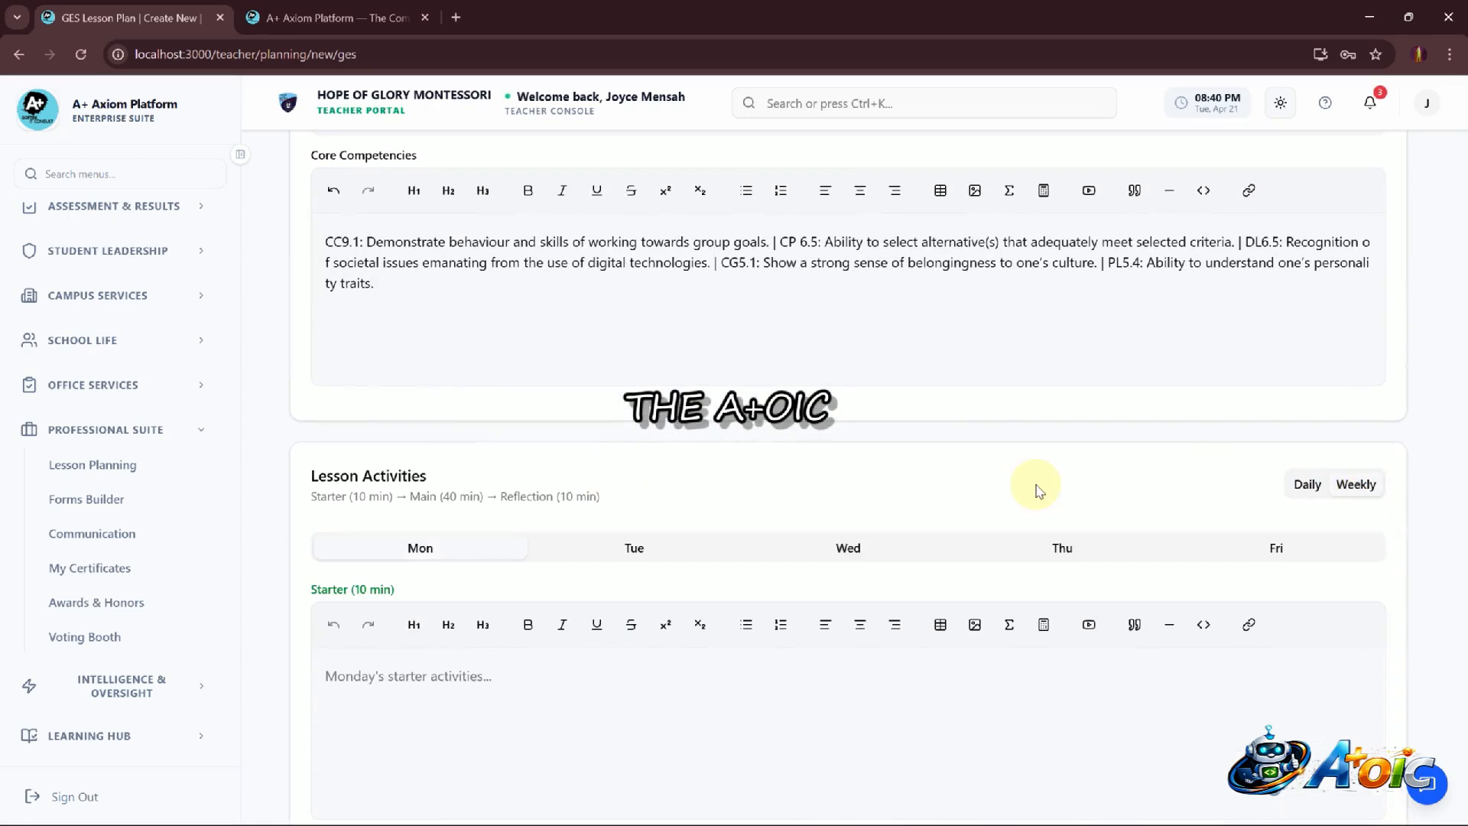
left_click(1308, 485)
left_click(1369, 486)
left_click(1308, 485)
left_click(1358, 485)
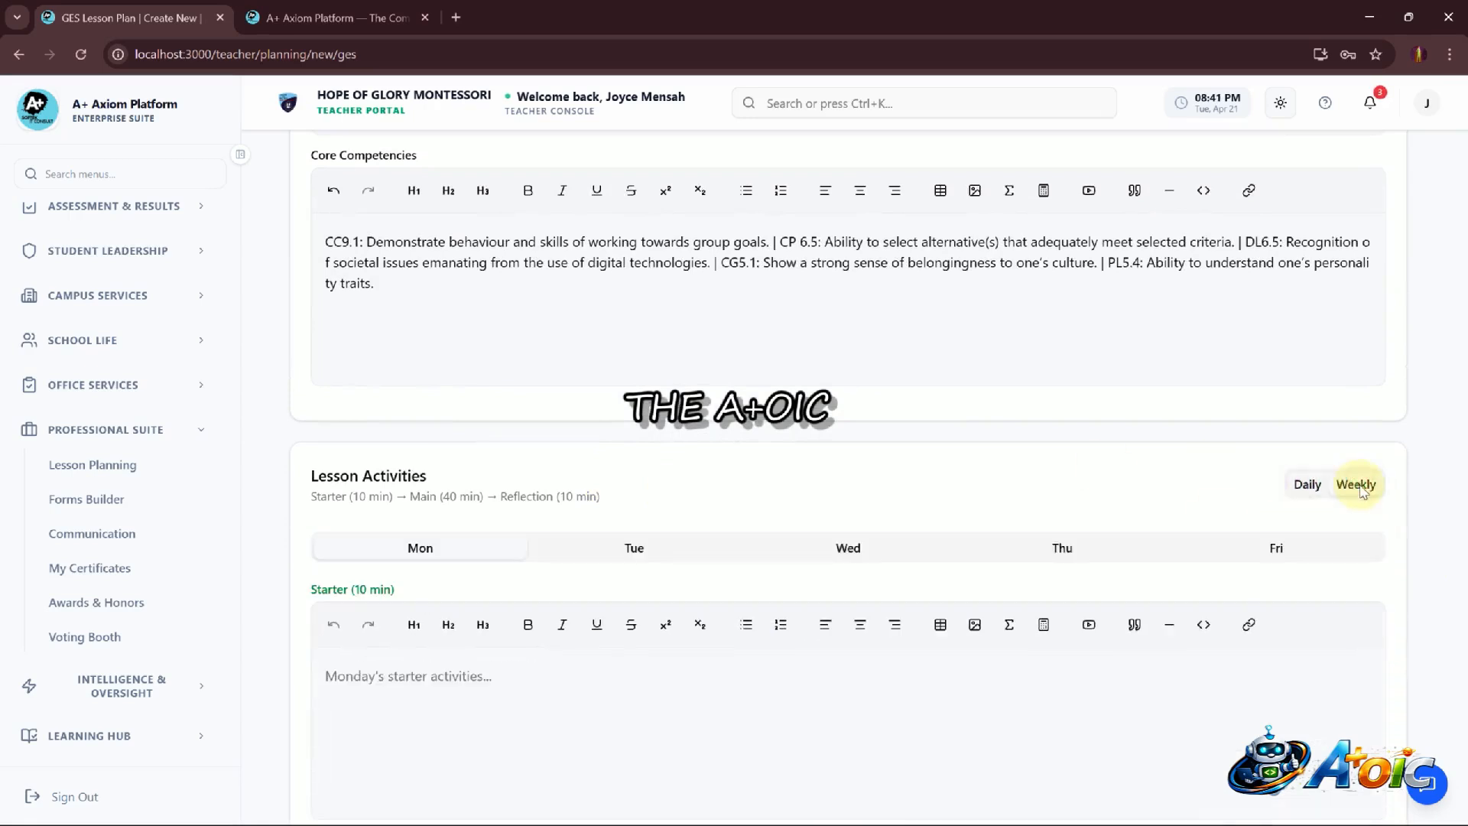
Enter placeholder text JKHBHJBHJBJHJHBJHB as Monday's Starter activity
scroll(1010, 474, "down", 5)
scroll(632, 301, "up", 1)
left_click(537, 332)
type("JKHBHJBHJBJHJHBJHB")
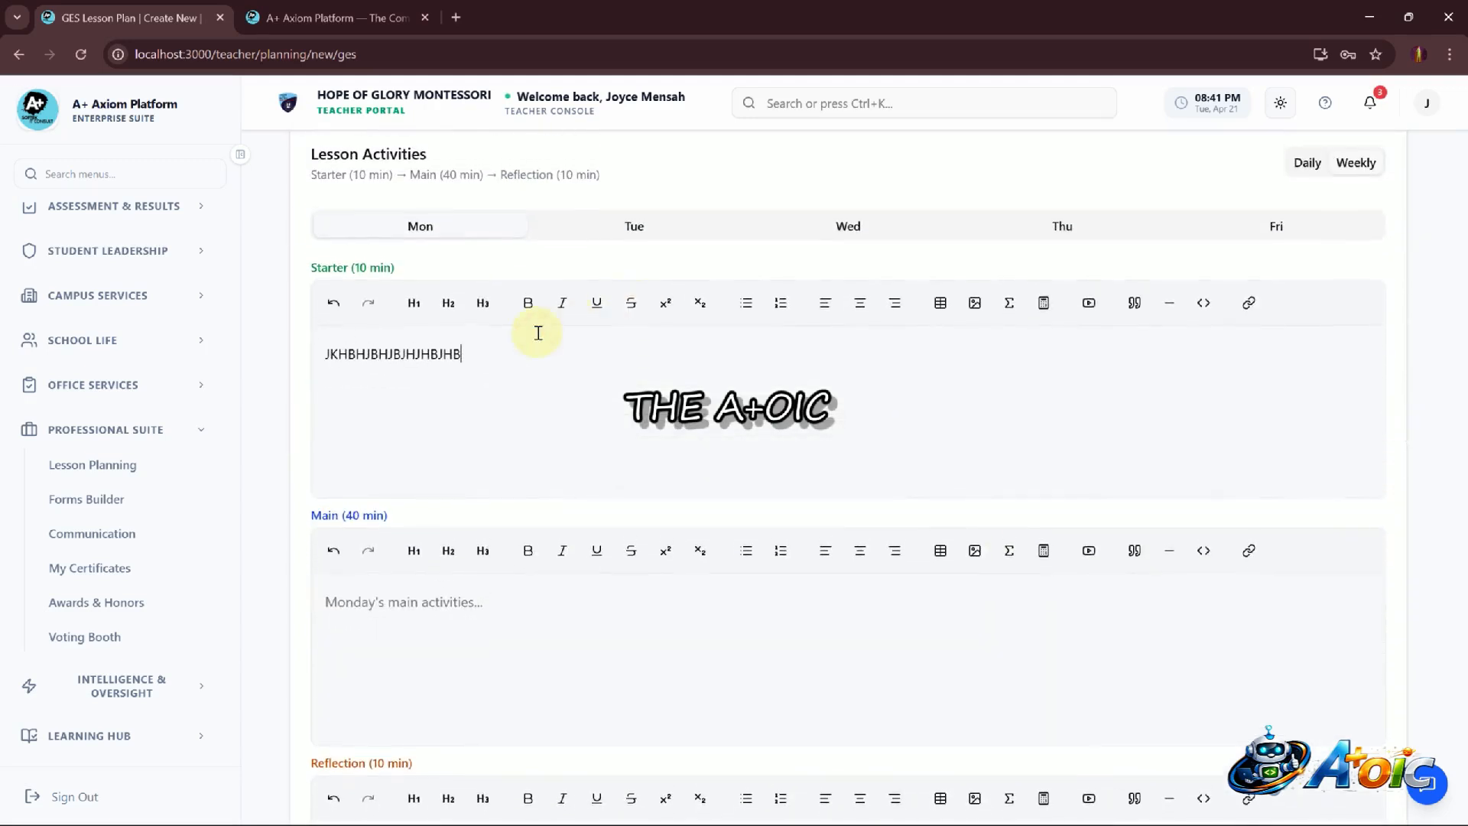
Fill Monday's Main and Reflection activities with placeholder text JHBHVBHJVHJVGHVHJVJHVHJ and IUHGUYGBUHBHJHB
type("JHBHVBHJVHJVGHVHJVJHVHJ")
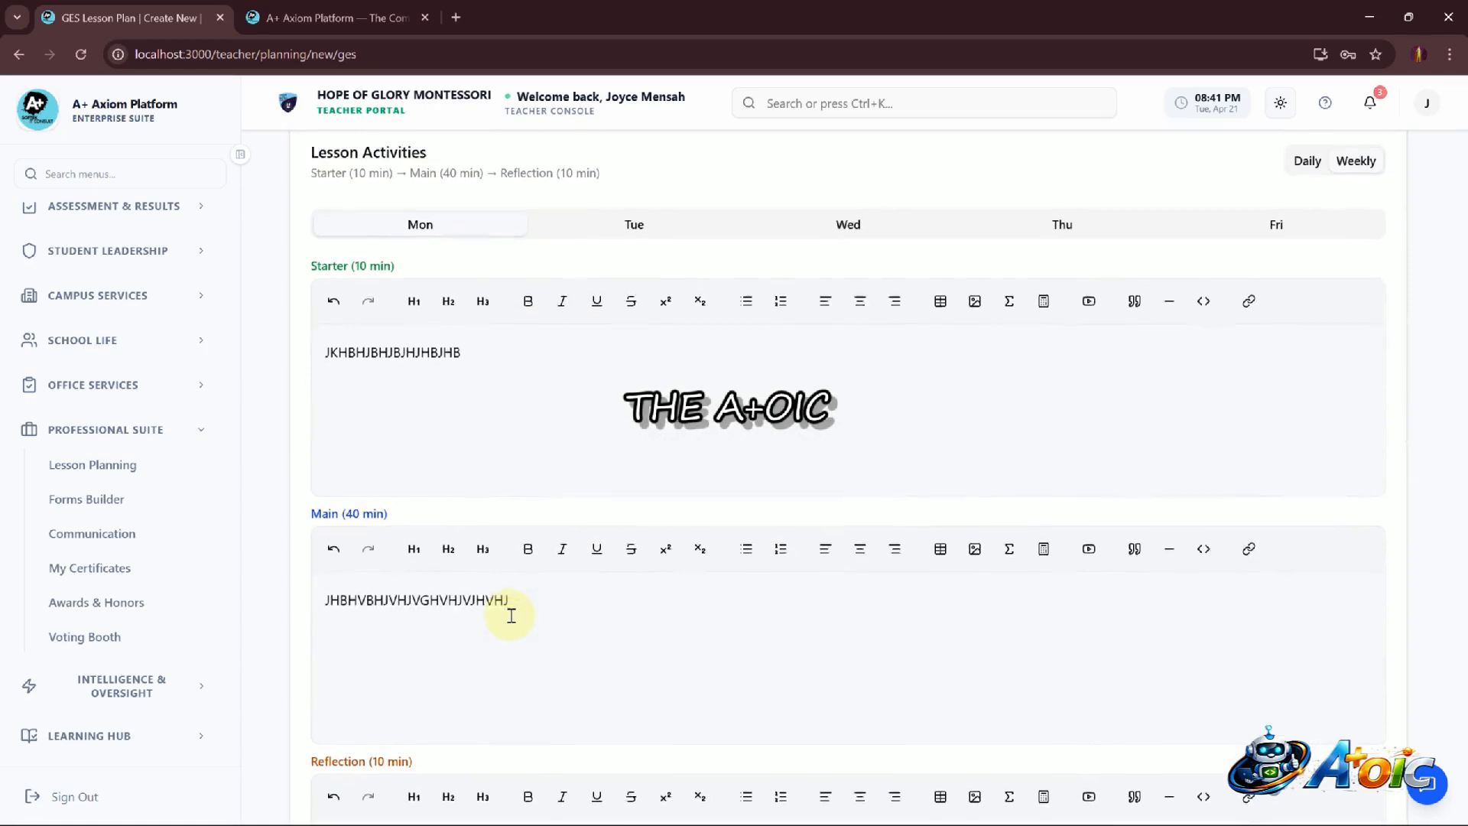
scroll(415, 522, "down", 5)
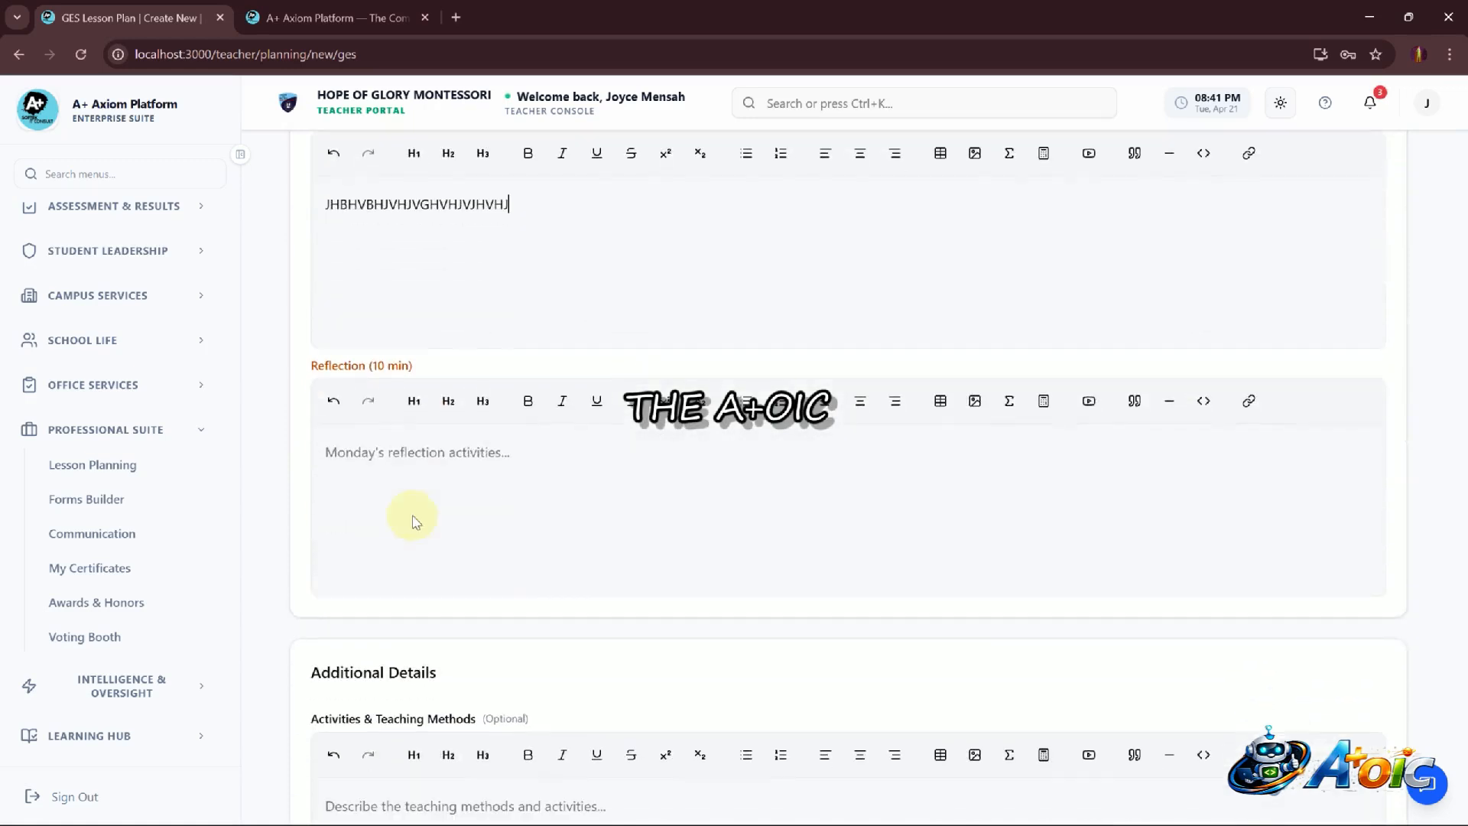
type("IUHGUYGBUHBHJHBHBH")
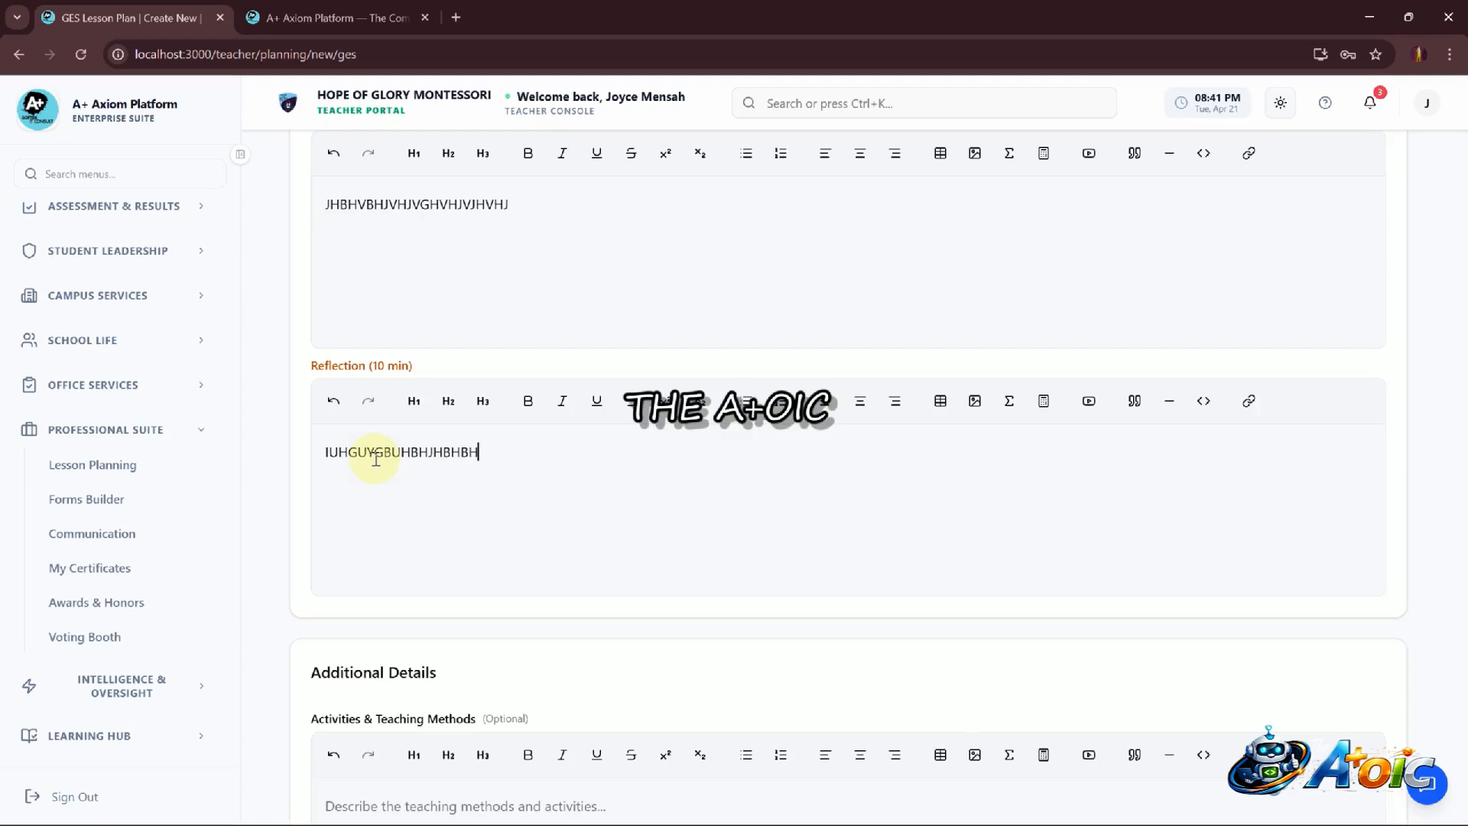
Switch to Tuesday and enter placeholder text HJHVYGVCHG MN LKNIUFTYRSTDCUVHBJIG as the Starter activity
scroll(376, 459, "up", 8)
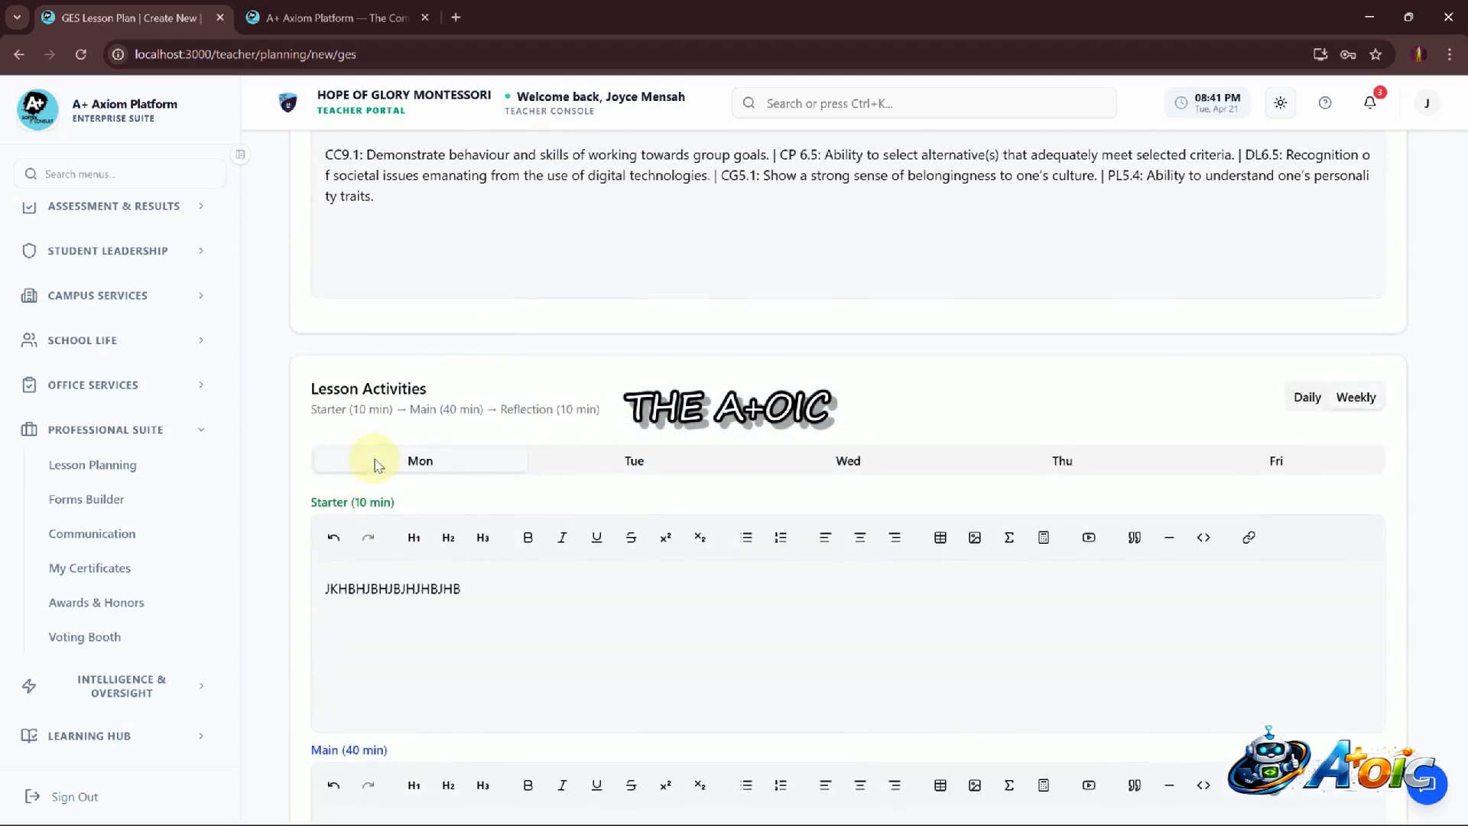
left_click(654, 466)
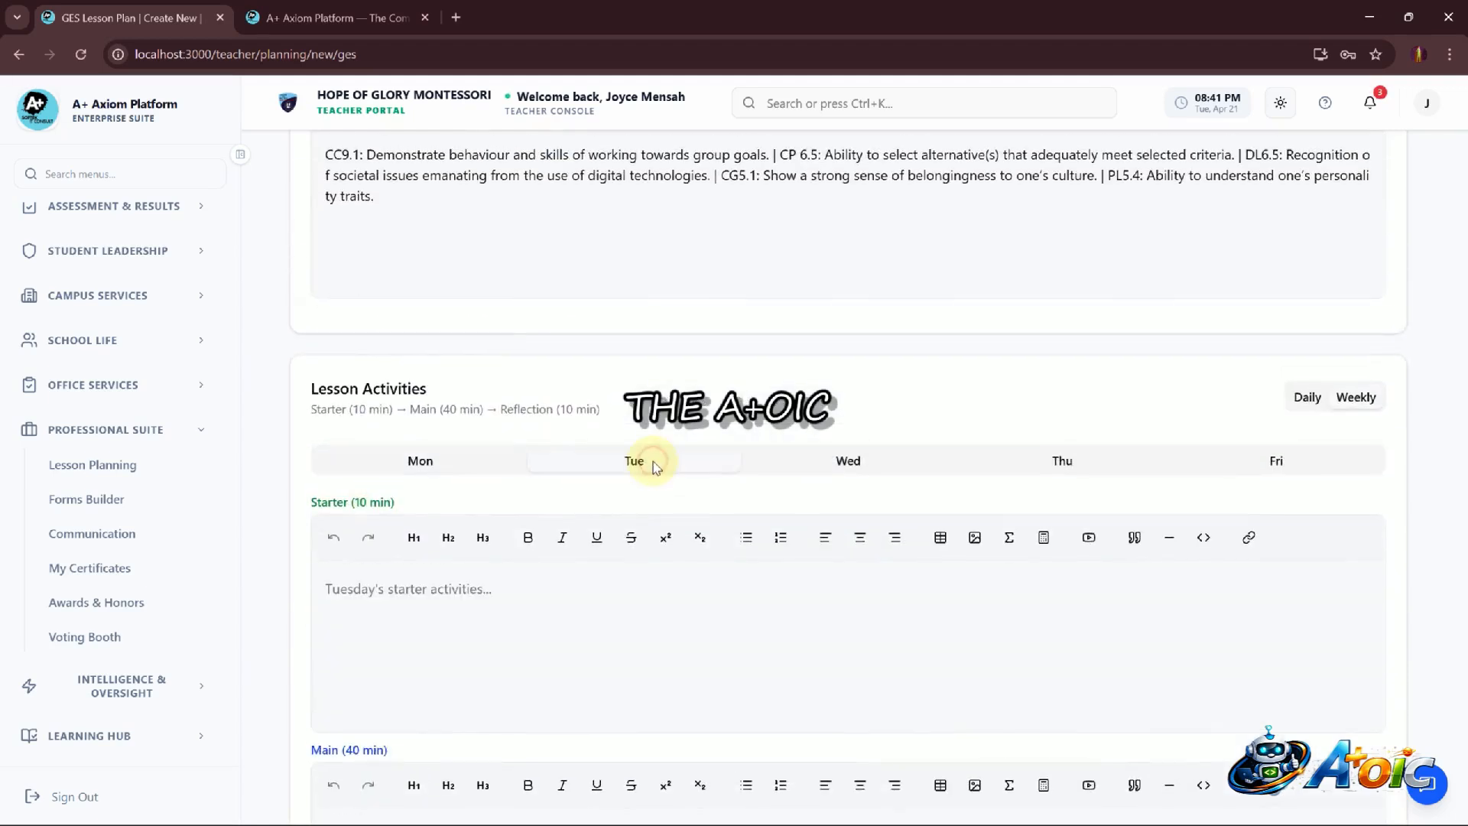
left_click(526, 599)
type("HJHVYGVCHG MN LKNIUF")
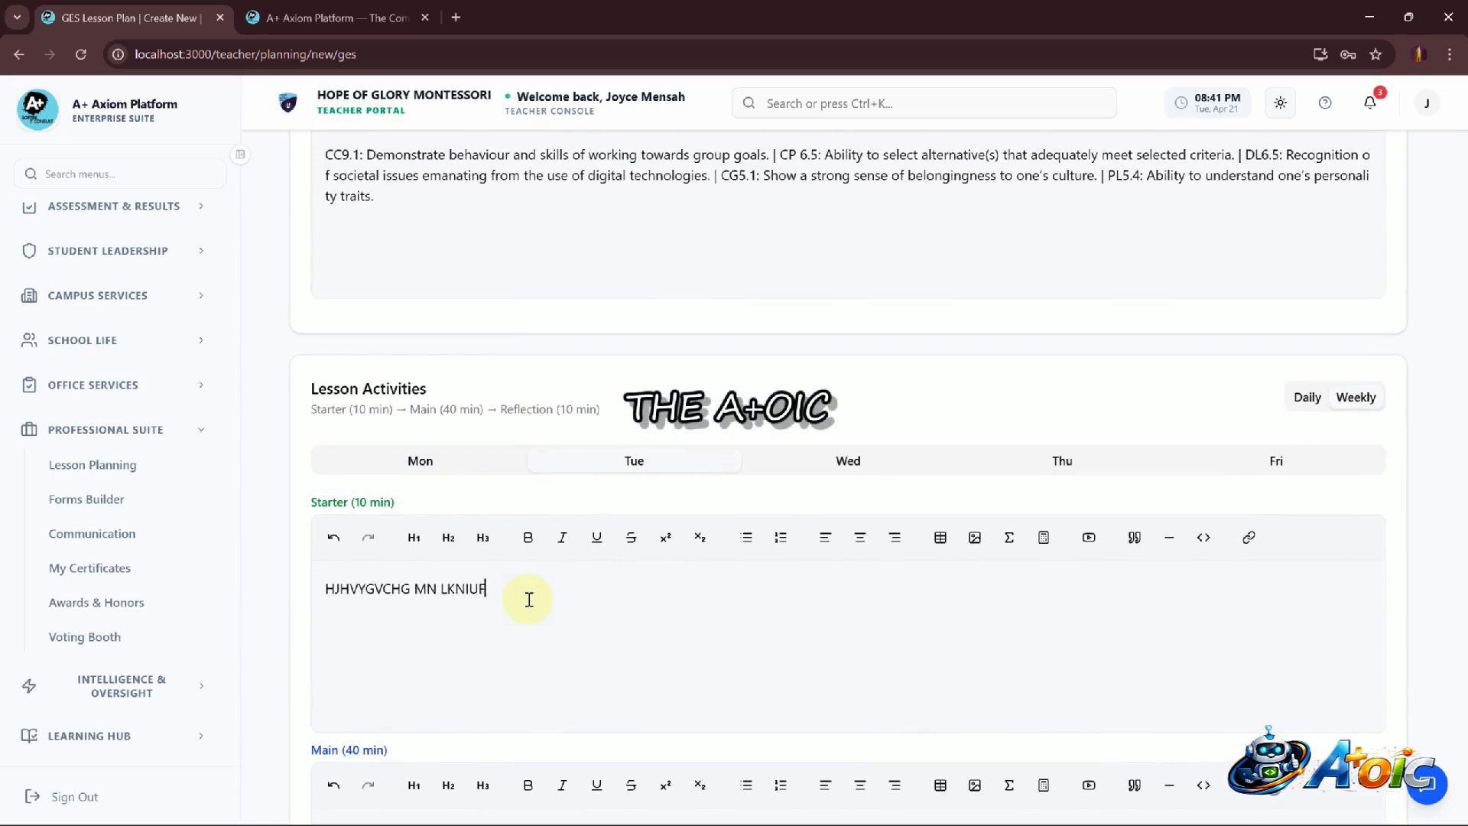
type("TYRSTBDCUVHBJIG")
Enter placeholder text HGVYGVHGVHJVJHVGHVHGV as Tuesday's Main activity
scroll(529, 599, "down", 6)
left_click(446, 446)
type("HGVYGVHGVHJVJHVGHVHGV")
Copy Tuesday's Main activity text into Tuesday's Reflection field
key("ctrl+a")
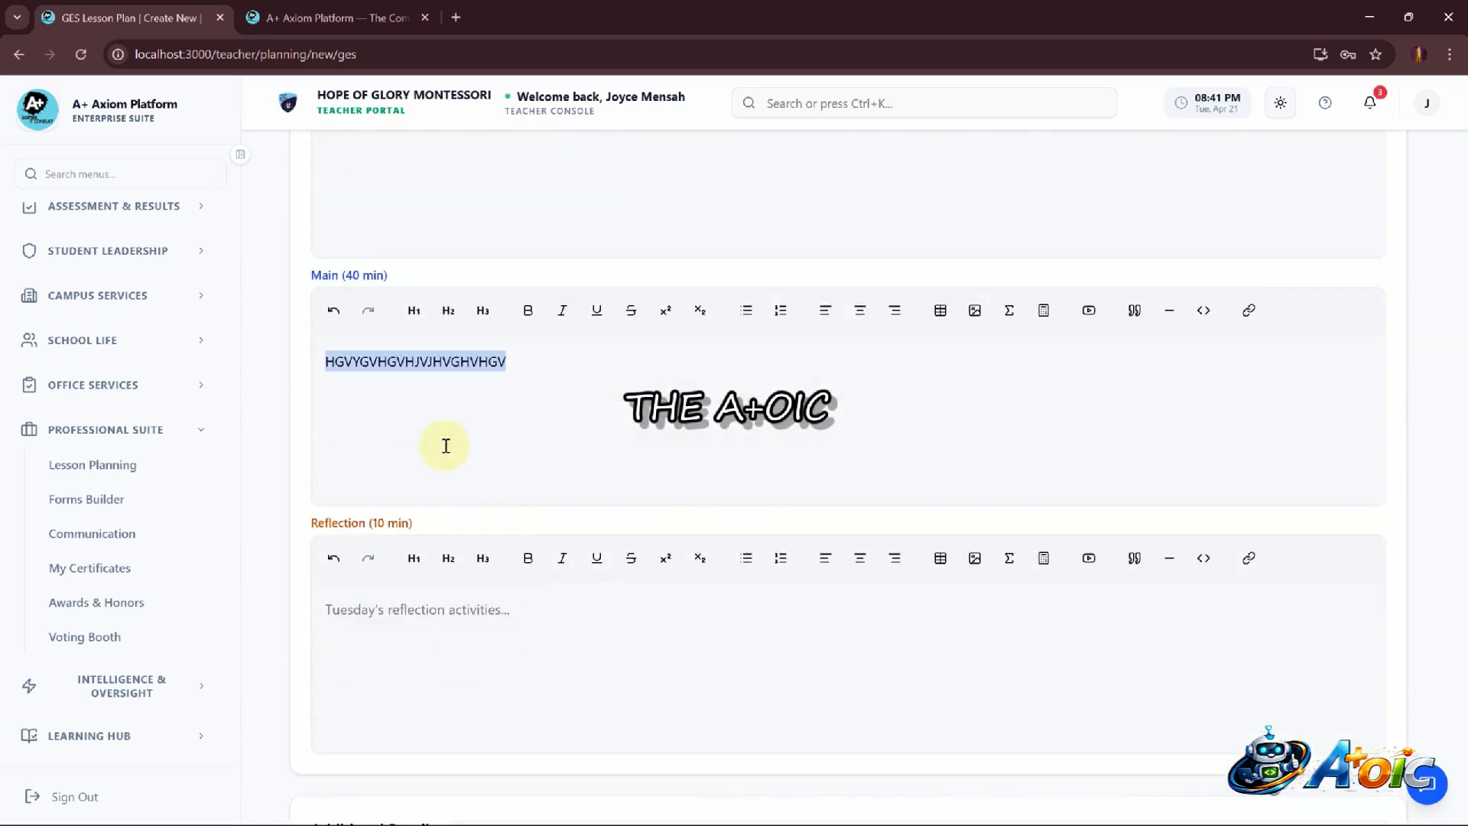
key("ctrl+c")
left_click(470, 635)
key("ctrl+v")
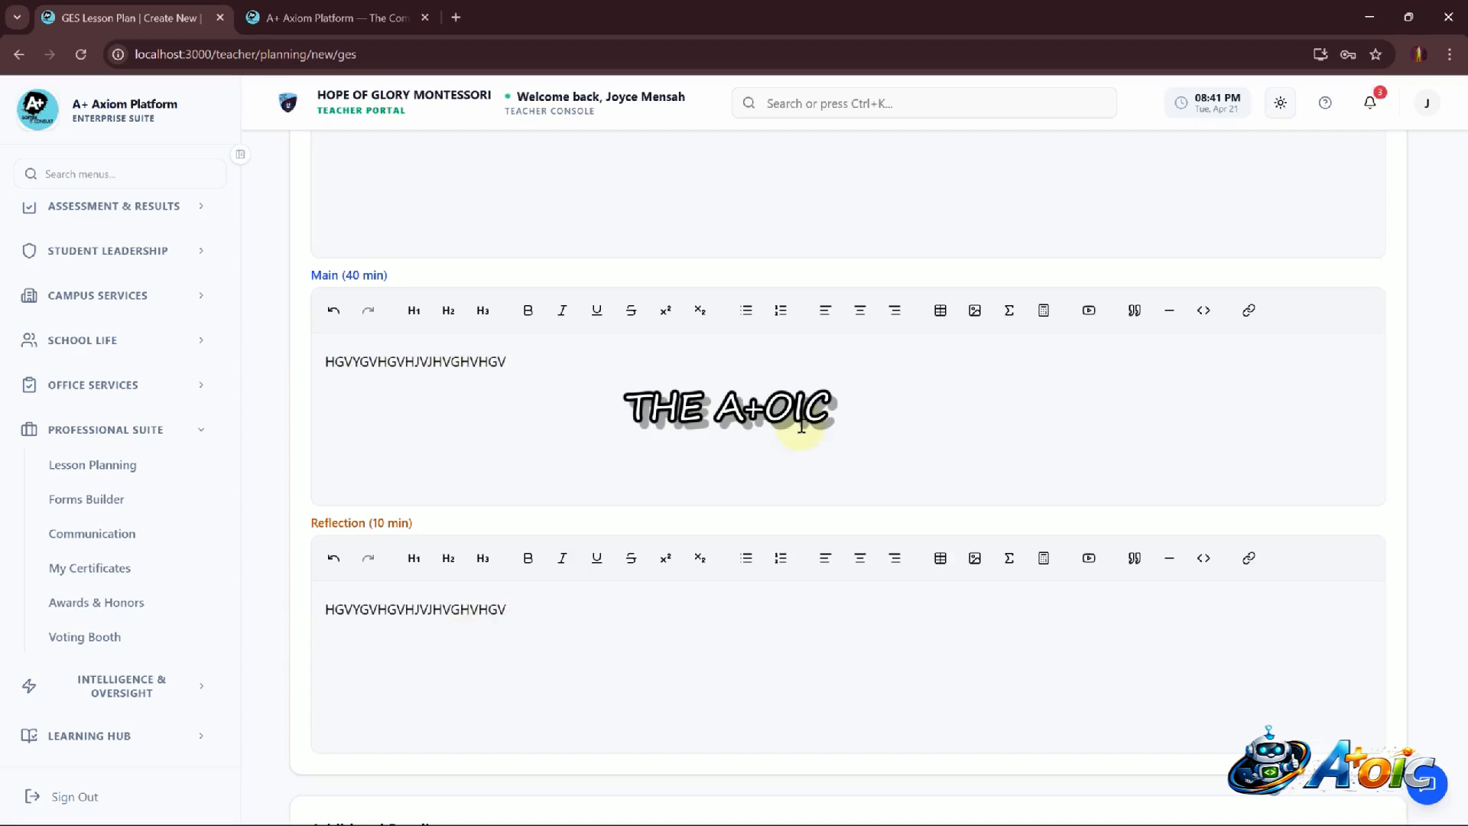
Save the GES lesson plan as a draft
scroll(801, 426, "up", 6)
scroll(802, 432, "down", 10)
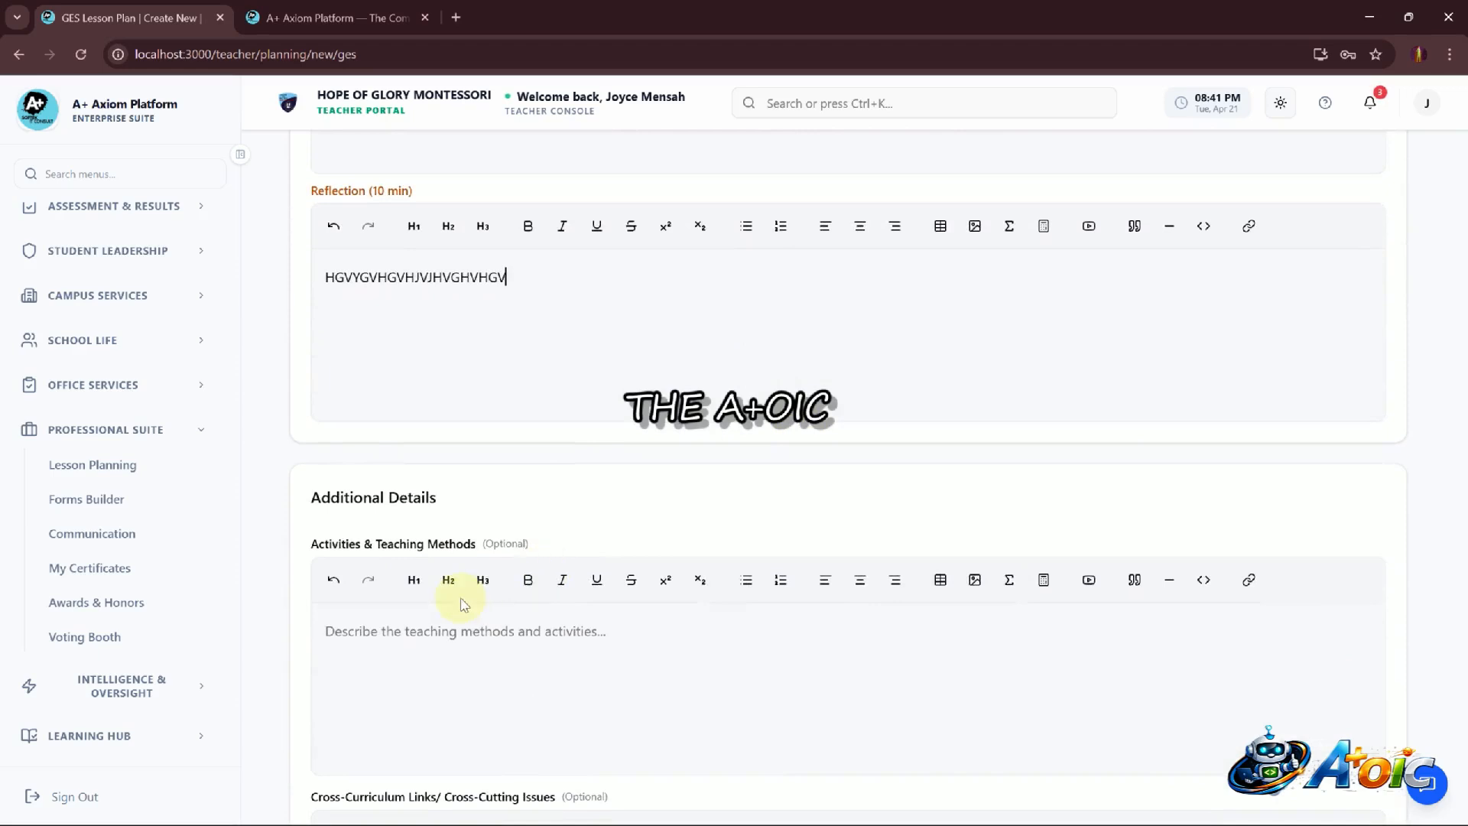
scroll(476, 650, "down", 11)
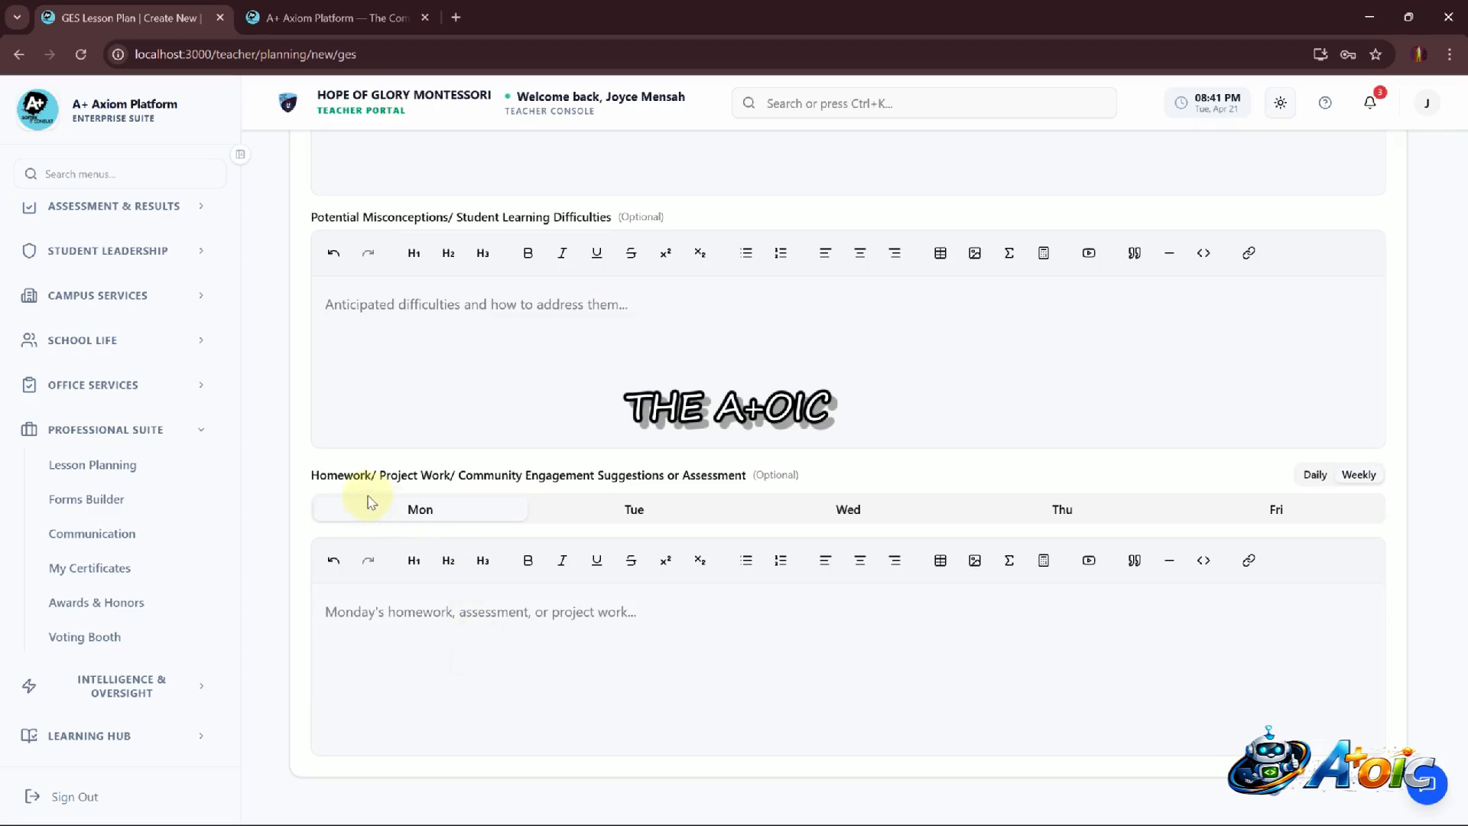
scroll(505, 470, "up", 20)
scroll(523, 468, "up", 5)
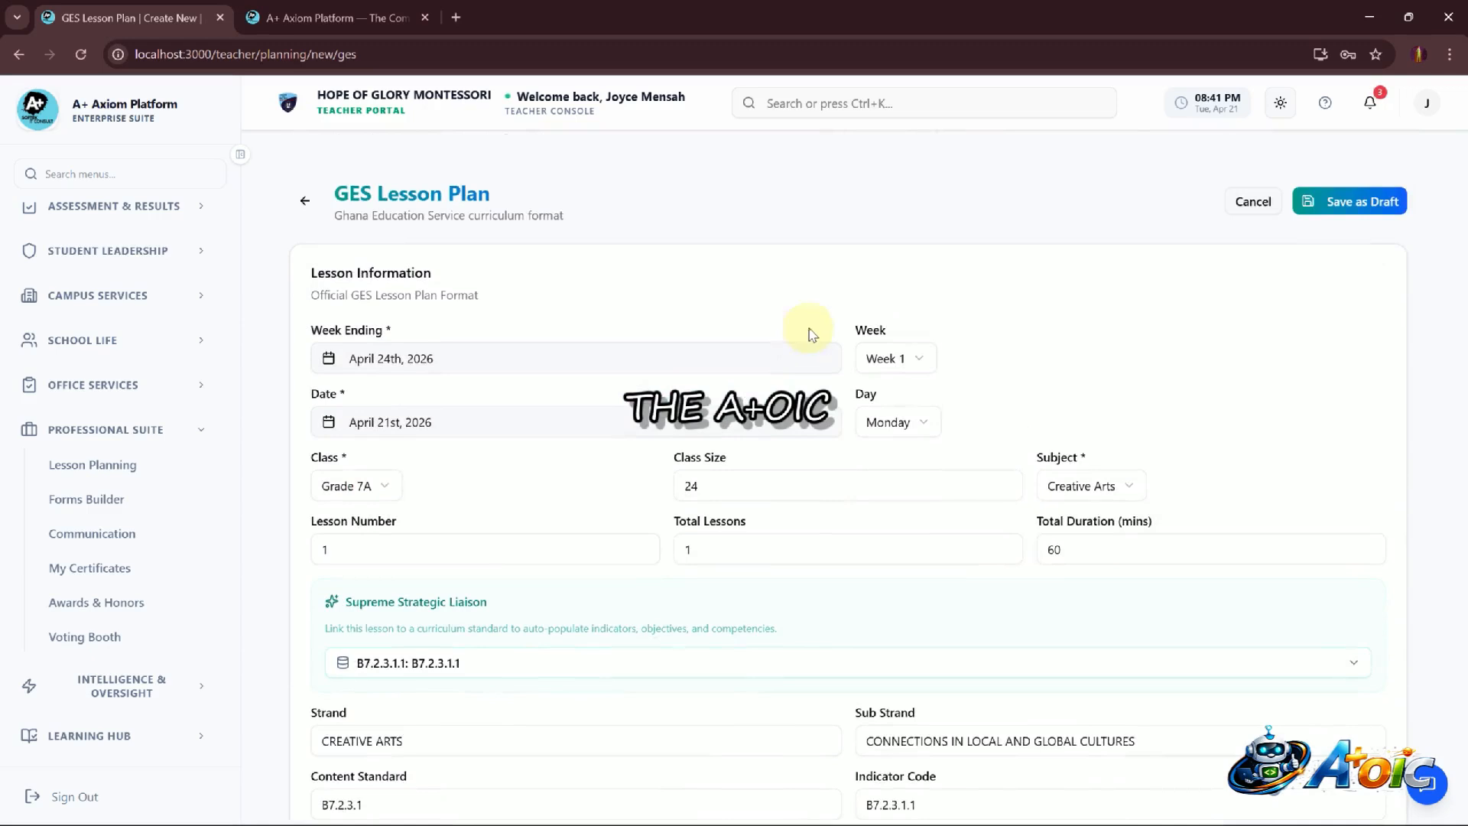
left_click(1356, 214)
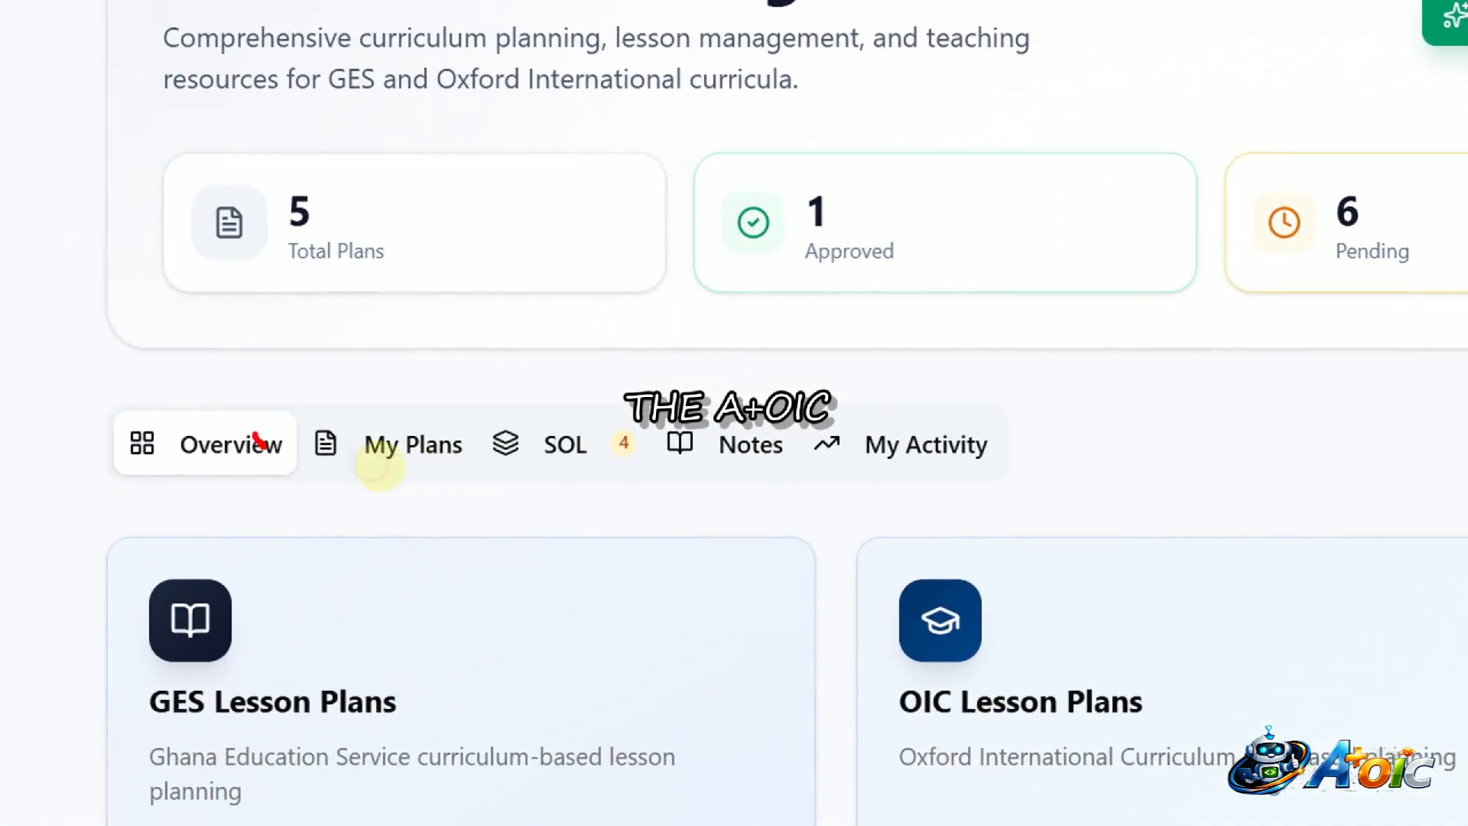
left_click_drag(254, 434, 392, 320)
left_click_drag(390, 432, 593, 321)
mouse_move(569, 442)
left_mouse_down()
mouse_move(600, 462)
mouse_move(688, 371)
left_mouse_up()
mouse_move(721, 441)
left_mouse_down()
mouse_move(777, 484)
mouse_move(903, 354)
left_mouse_up()
mouse_move(933, 456)
left_mouse_down()
mouse_move(980, 489)
mouse_move(1070, 352)
left_mouse_up()
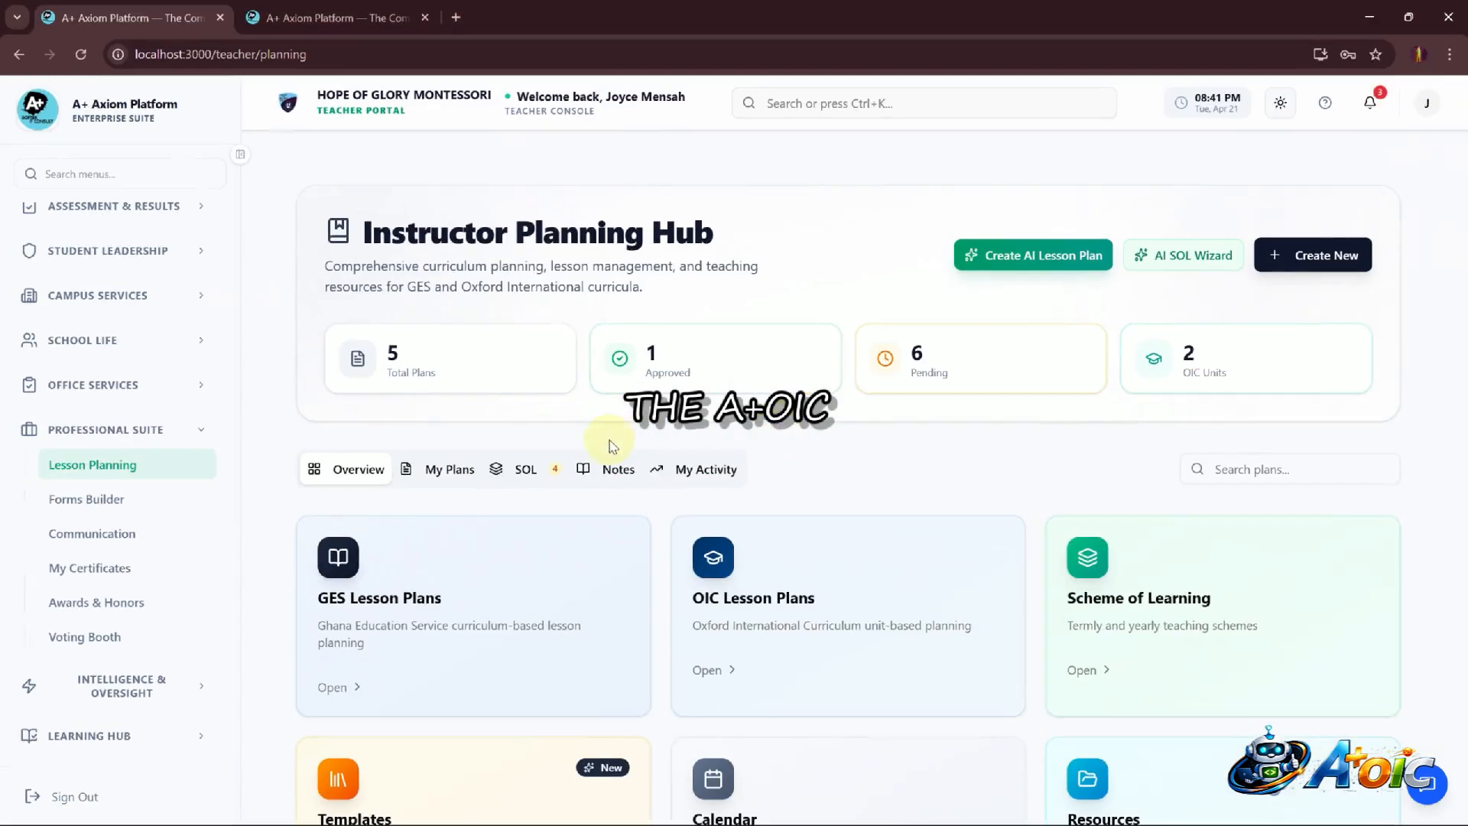
Open the details of the Creative Arts - Week 1 draft from the My Plans list
left_click(451, 473)
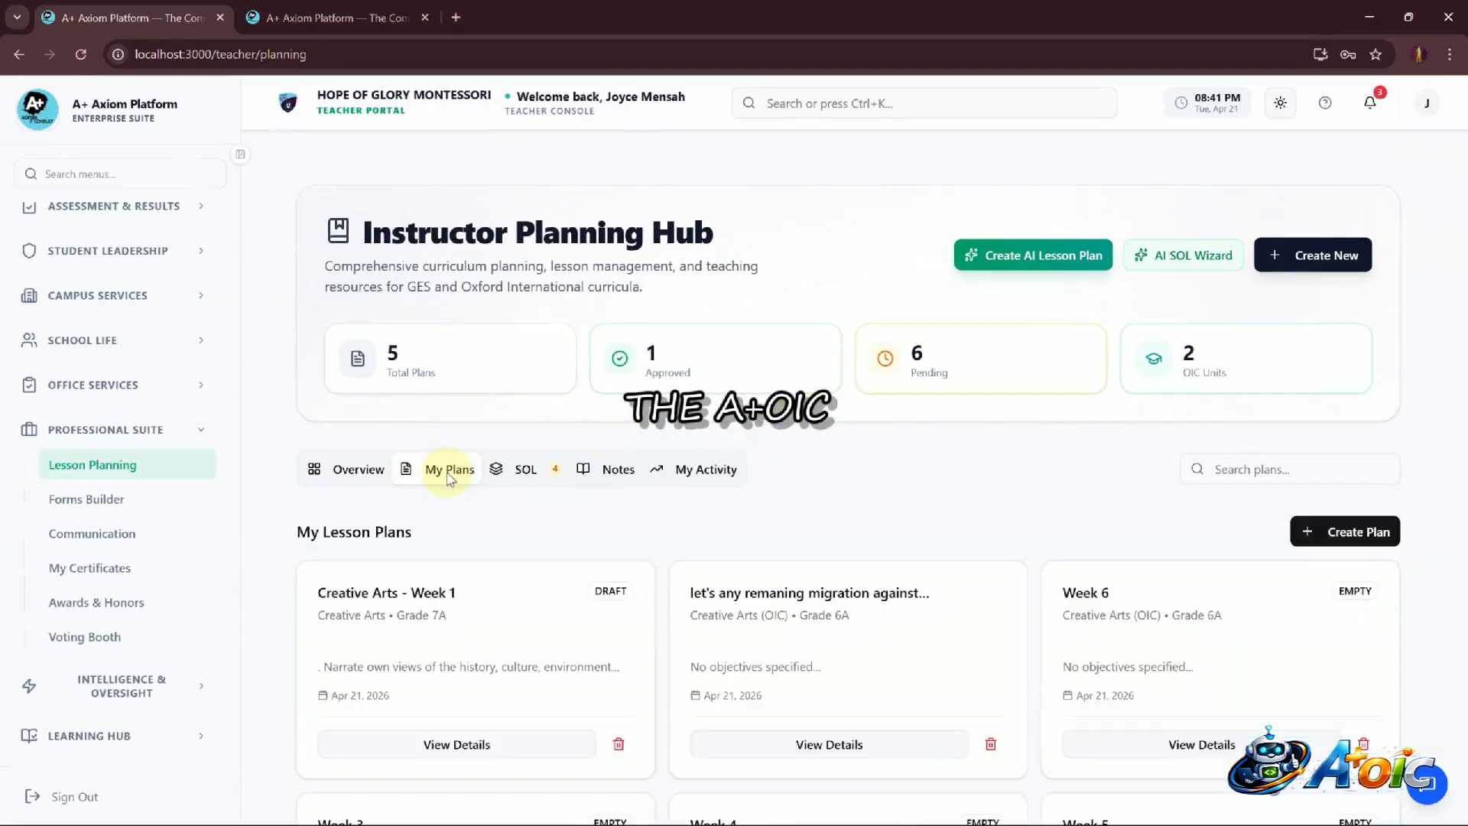
scroll(612, 597, "down", 3)
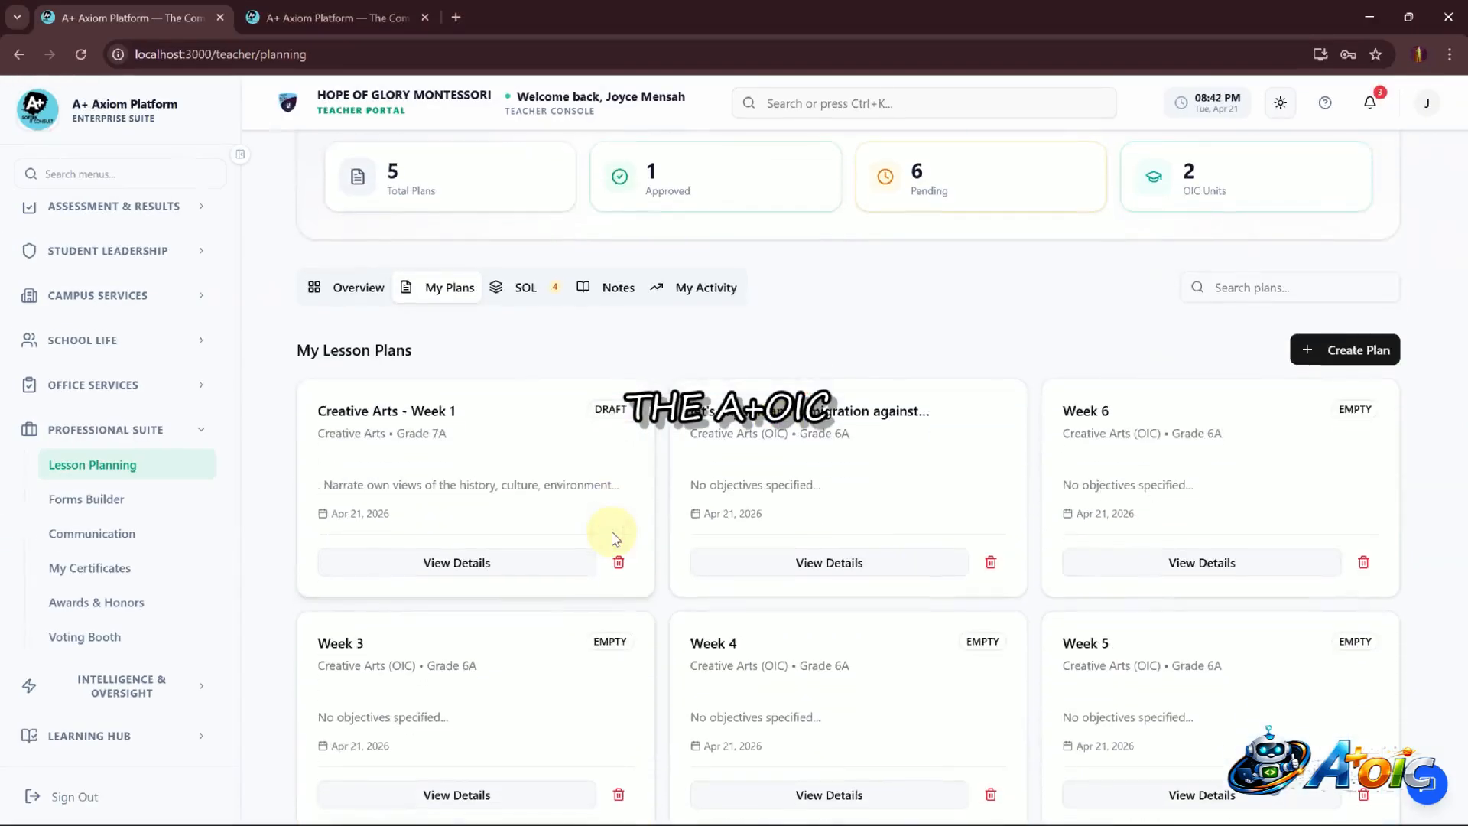
key("ctrl+1")
left_click(493, 525)
mouse_move(578, 351)
left_mouse_down()
mouse_move(379, 364)
mouse_move(255, 580)
mouse_move(514, 622)
mouse_move(642, 318)
mouse_move(474, 360)
mouse_move(515, 272)
left_mouse_up()
key("Escape")
left_click(474, 563)
Review the saved plan's details and its Monday and Tuesday lesson journey activities
scroll(649, 564, "down", 10)
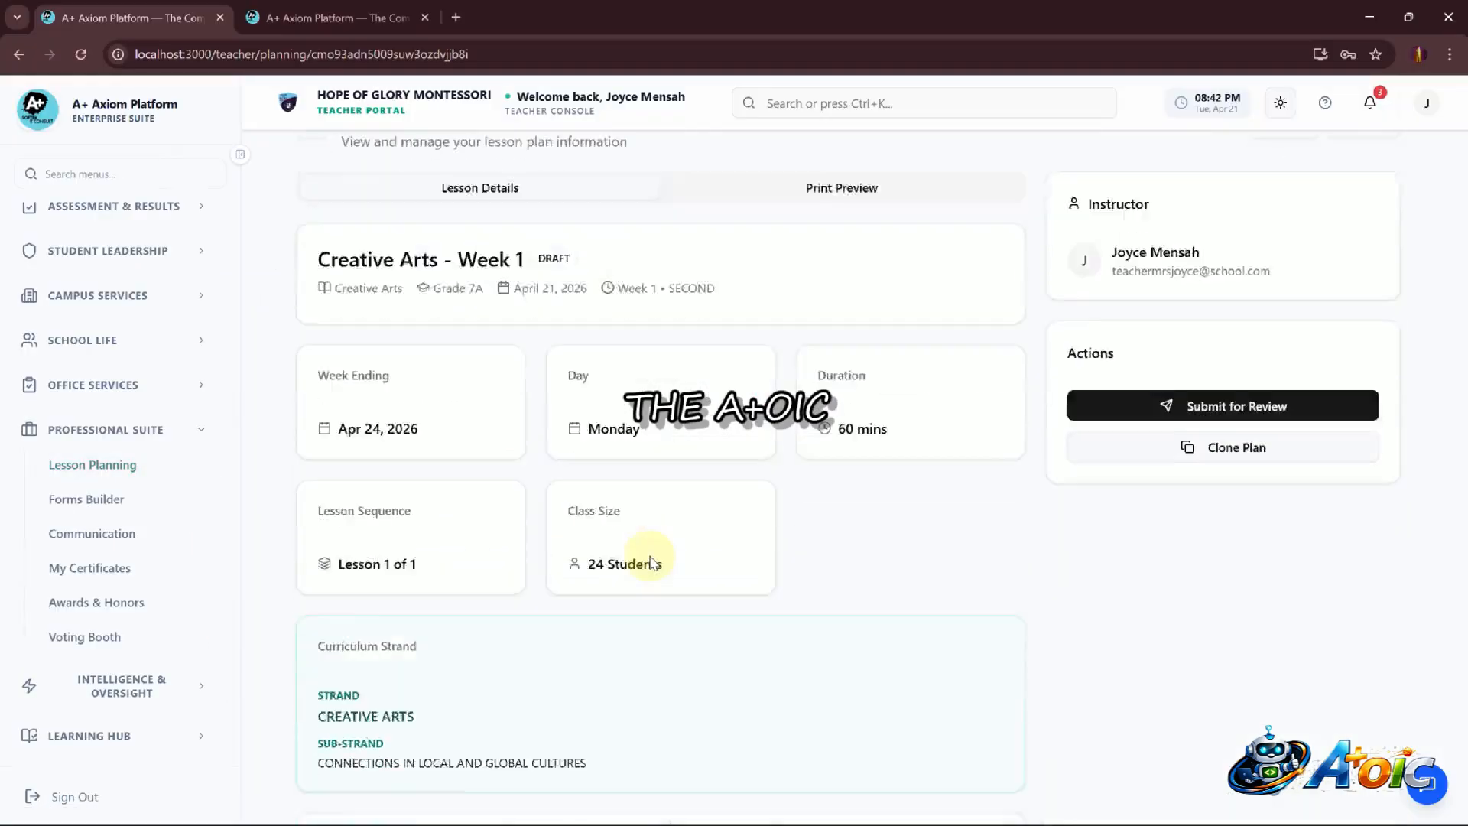
scroll(649, 563, "down", 10)
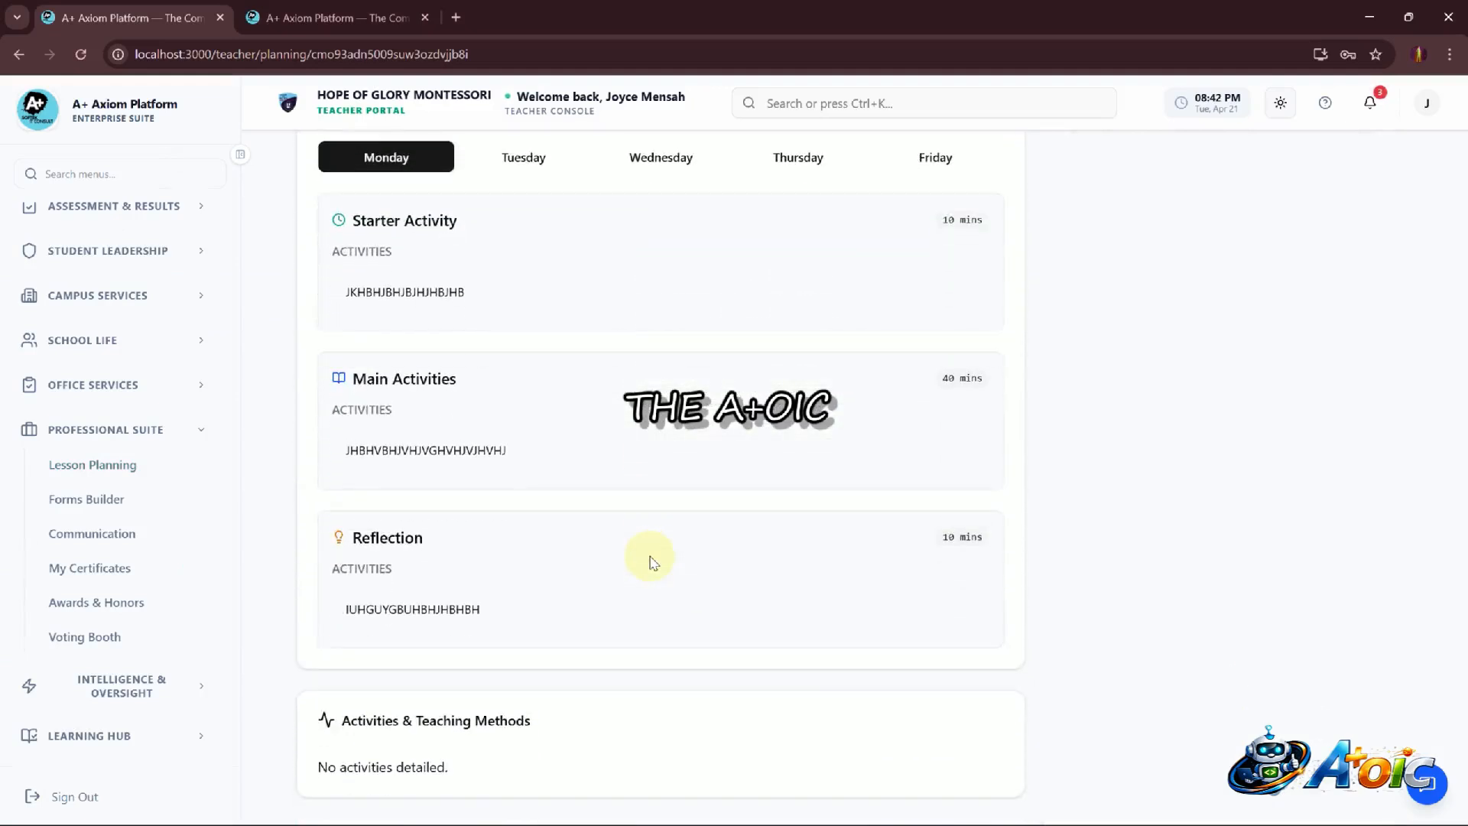
scroll(462, 498, "up", 5)
left_click(528, 528)
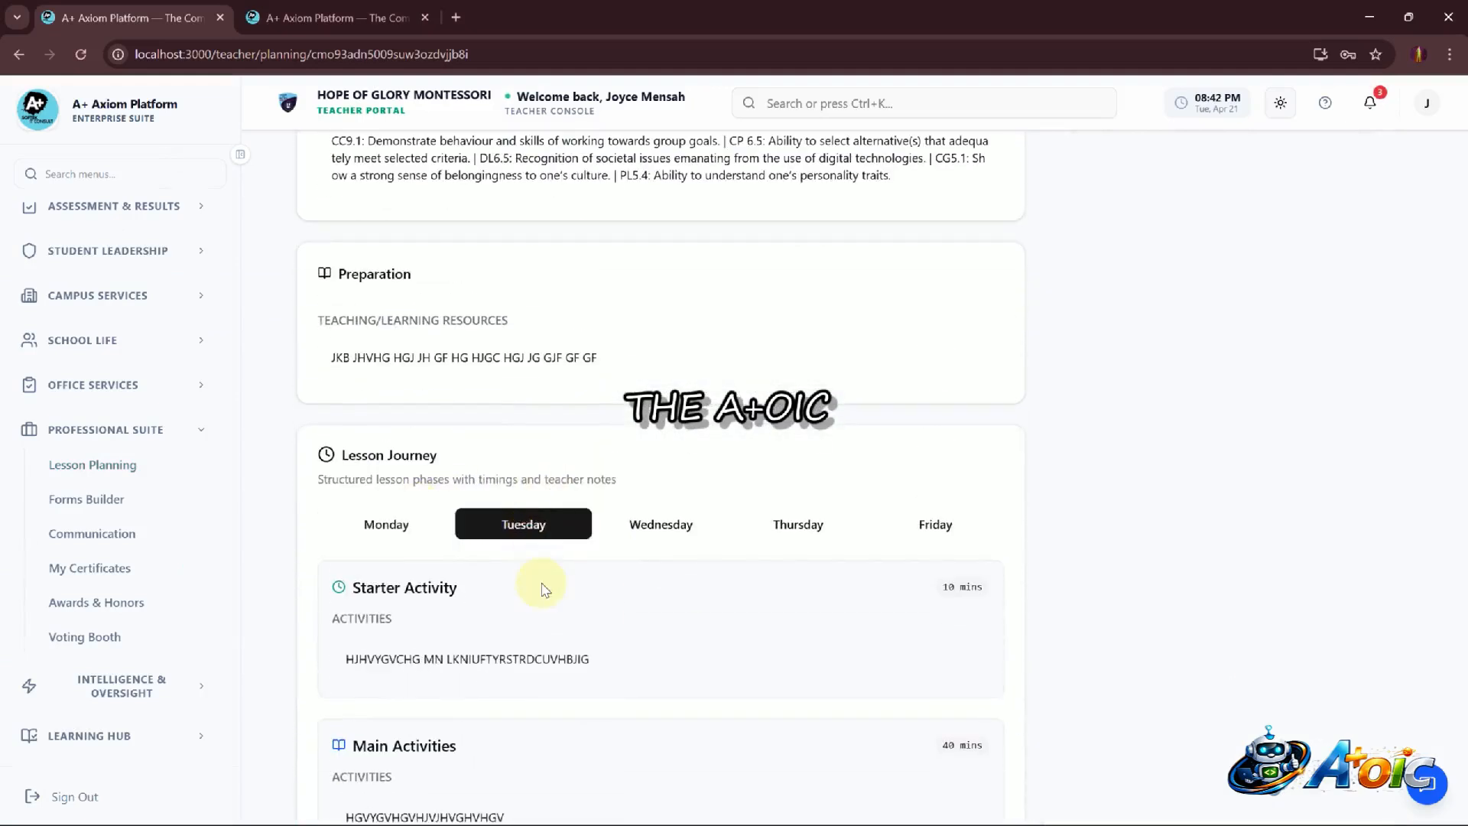
scroll(541, 584, "down", 5)
Submit the lesson plan for review
scroll(542, 587, "up", 15)
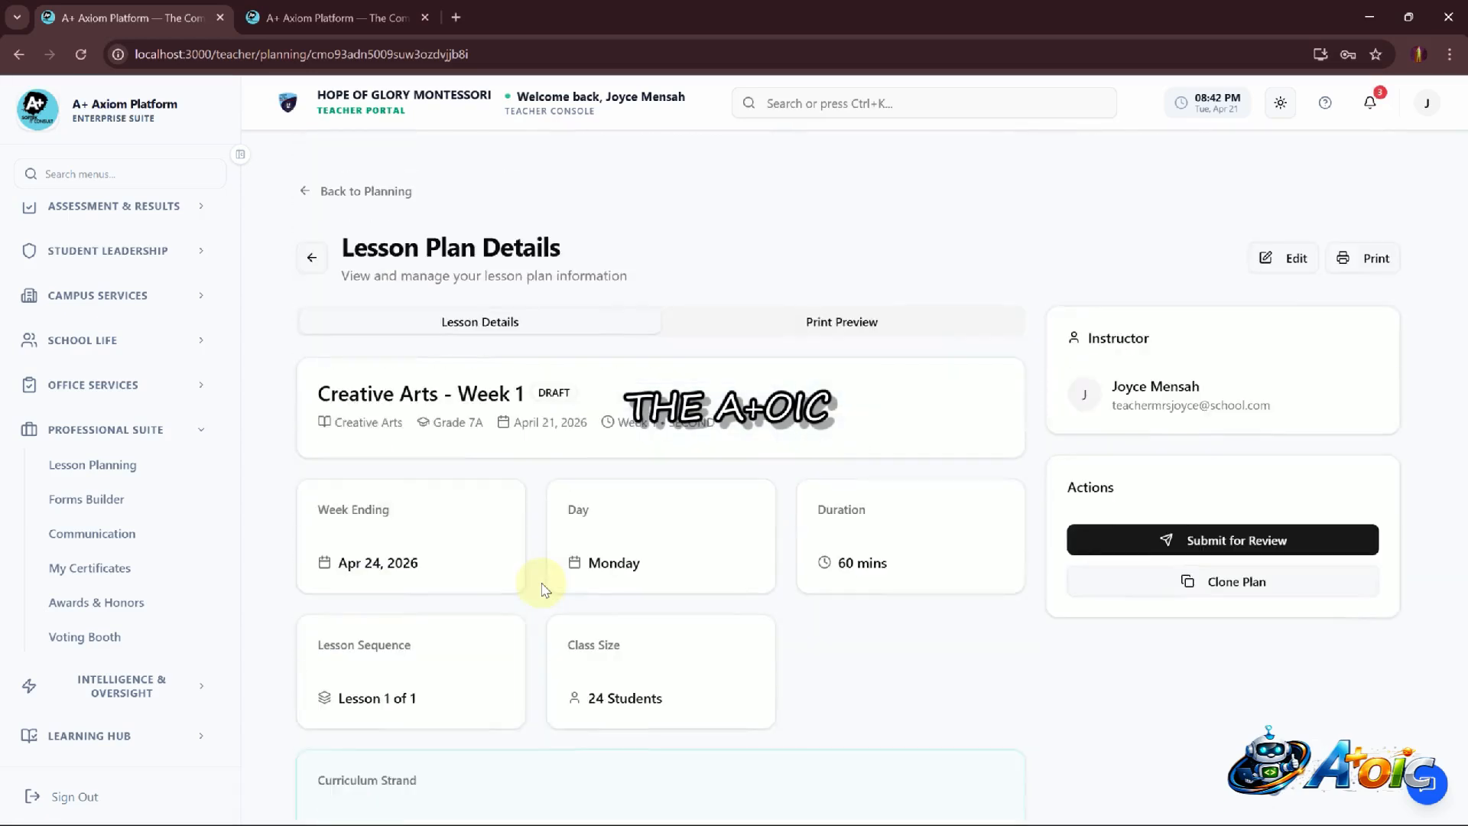
left_click(1258, 549)
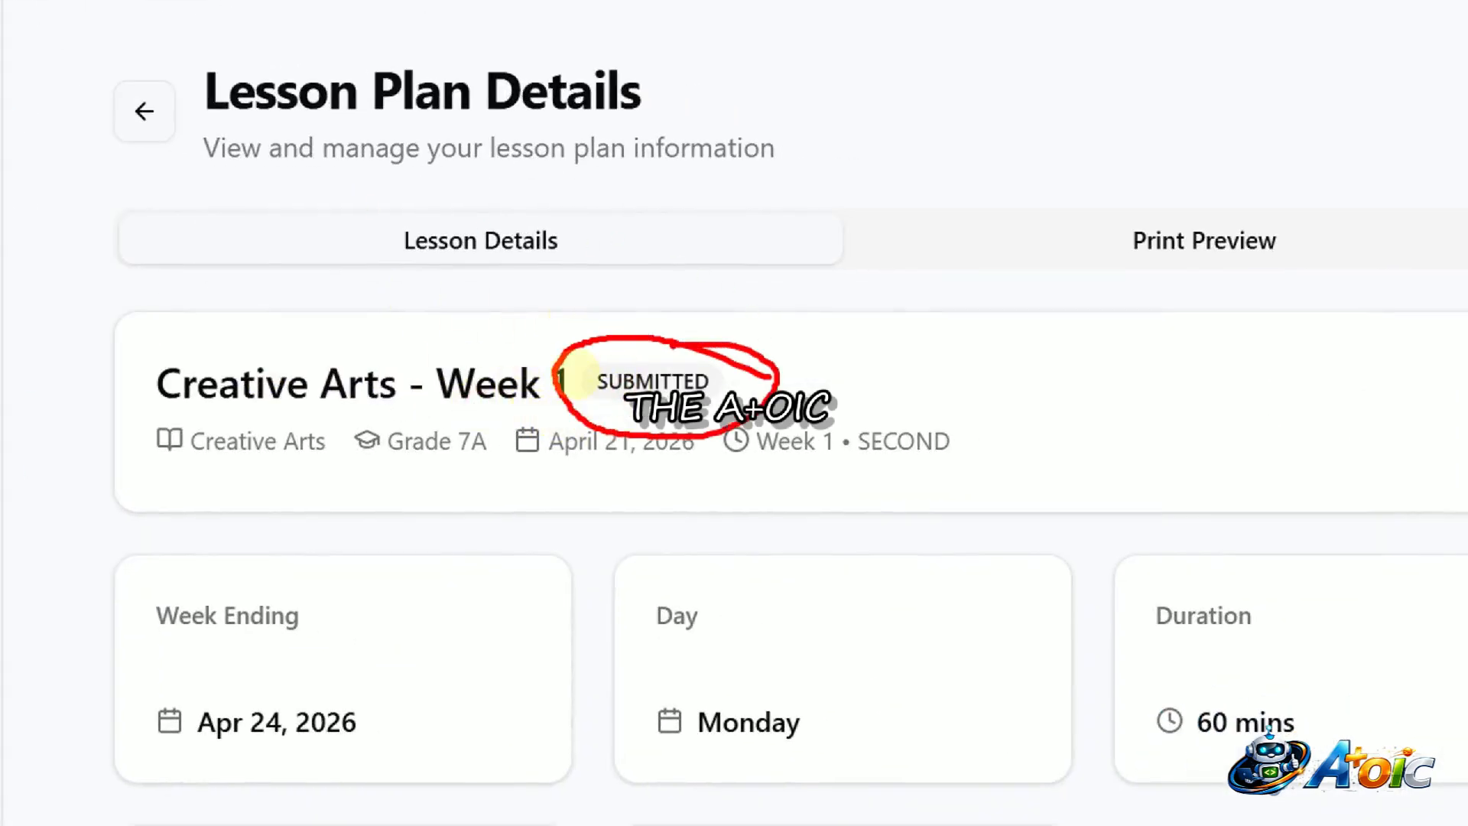
Open the plan's print preview and examine the printed layout
left_click(1203, 240)
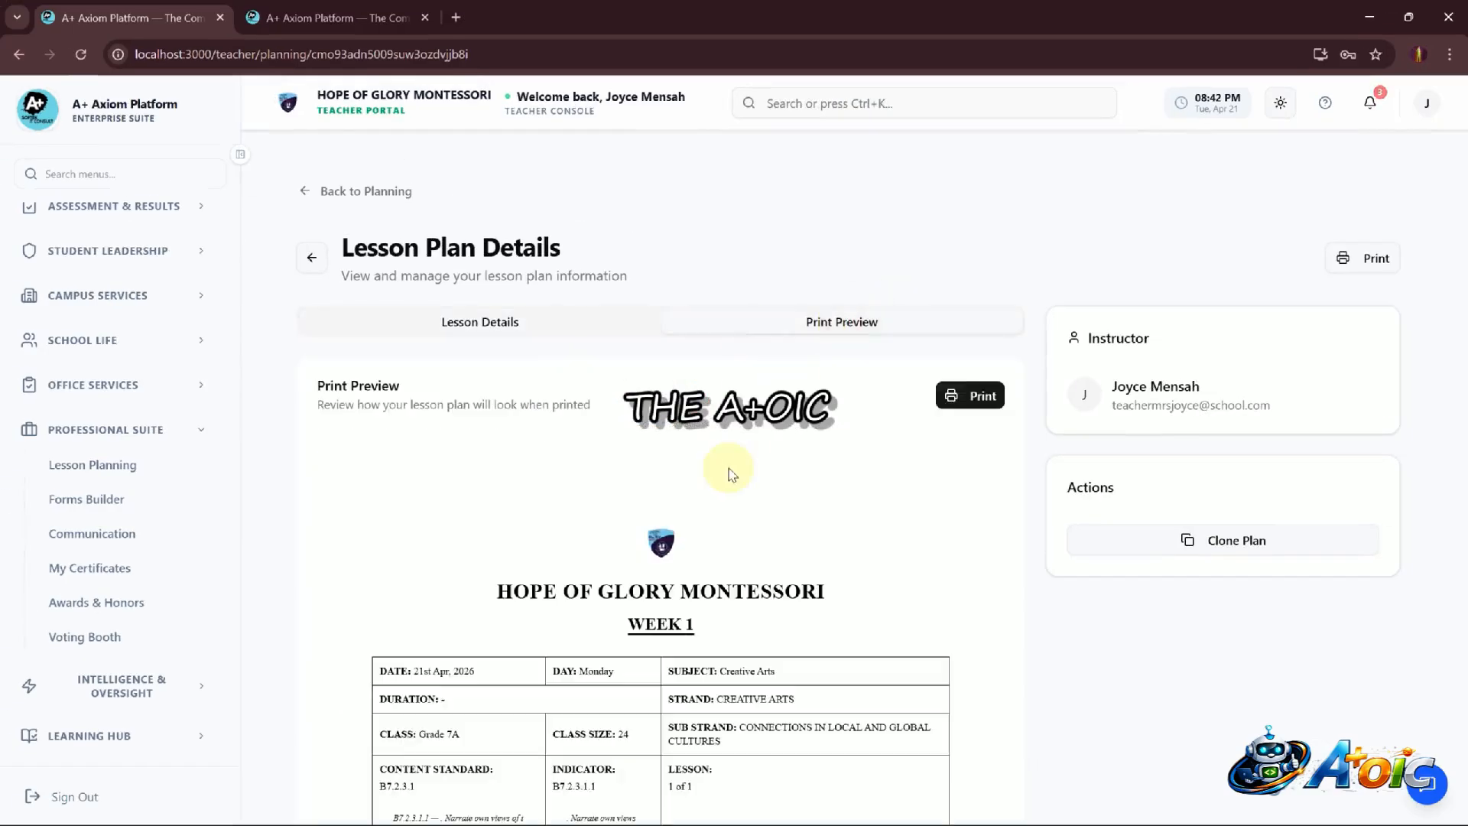
scroll(732, 474, "down", 10)
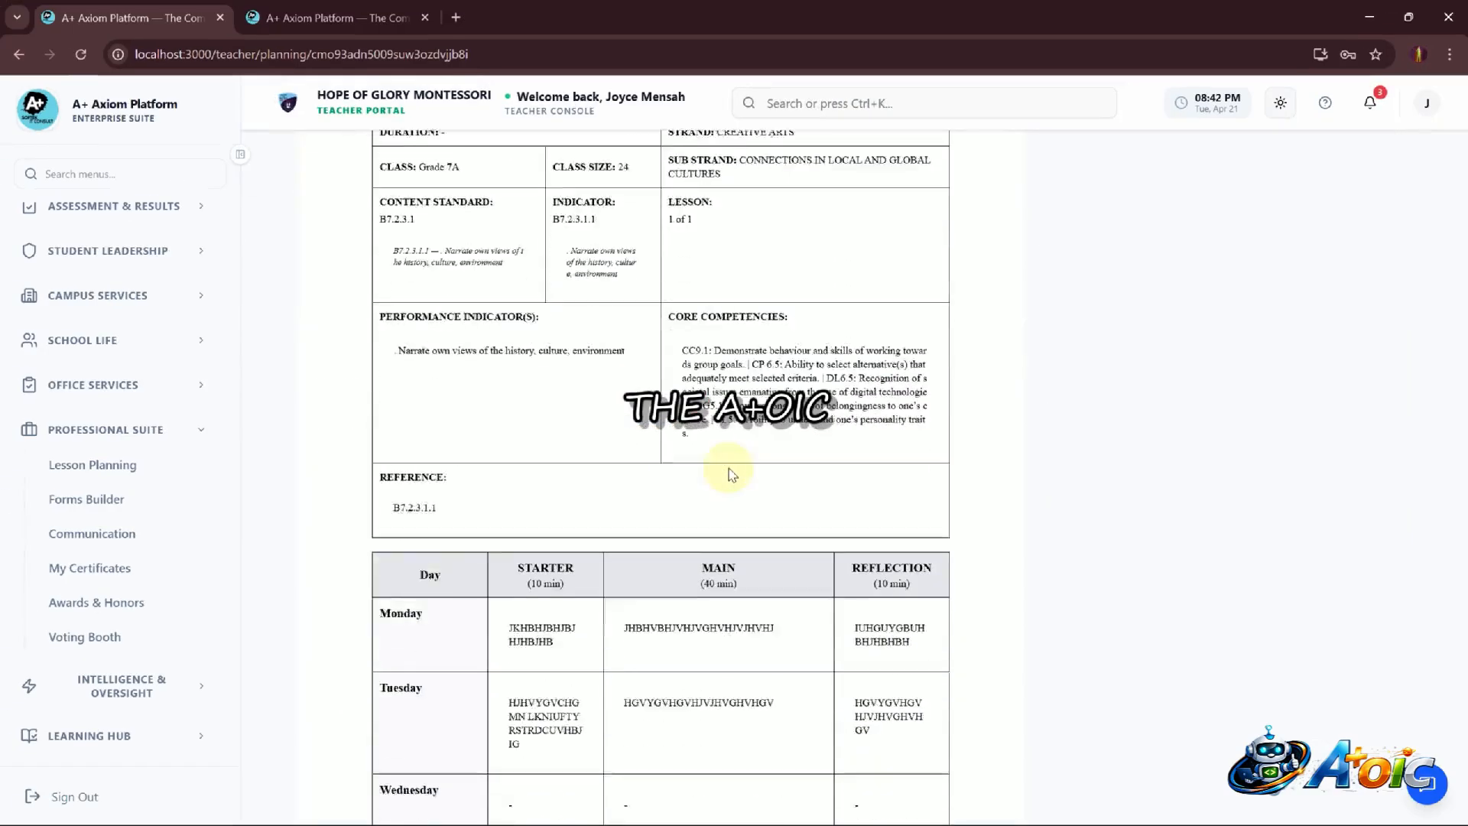
scroll(732, 474, "up", 2)
scroll(732, 474, "up", 2)
scroll(732, 474, "down", 4)
scroll(732, 474, "up", 10)
scroll(732, 474, "down", 6)
scroll(732, 474, "down", 4)
scroll(732, 474, "up", 12)
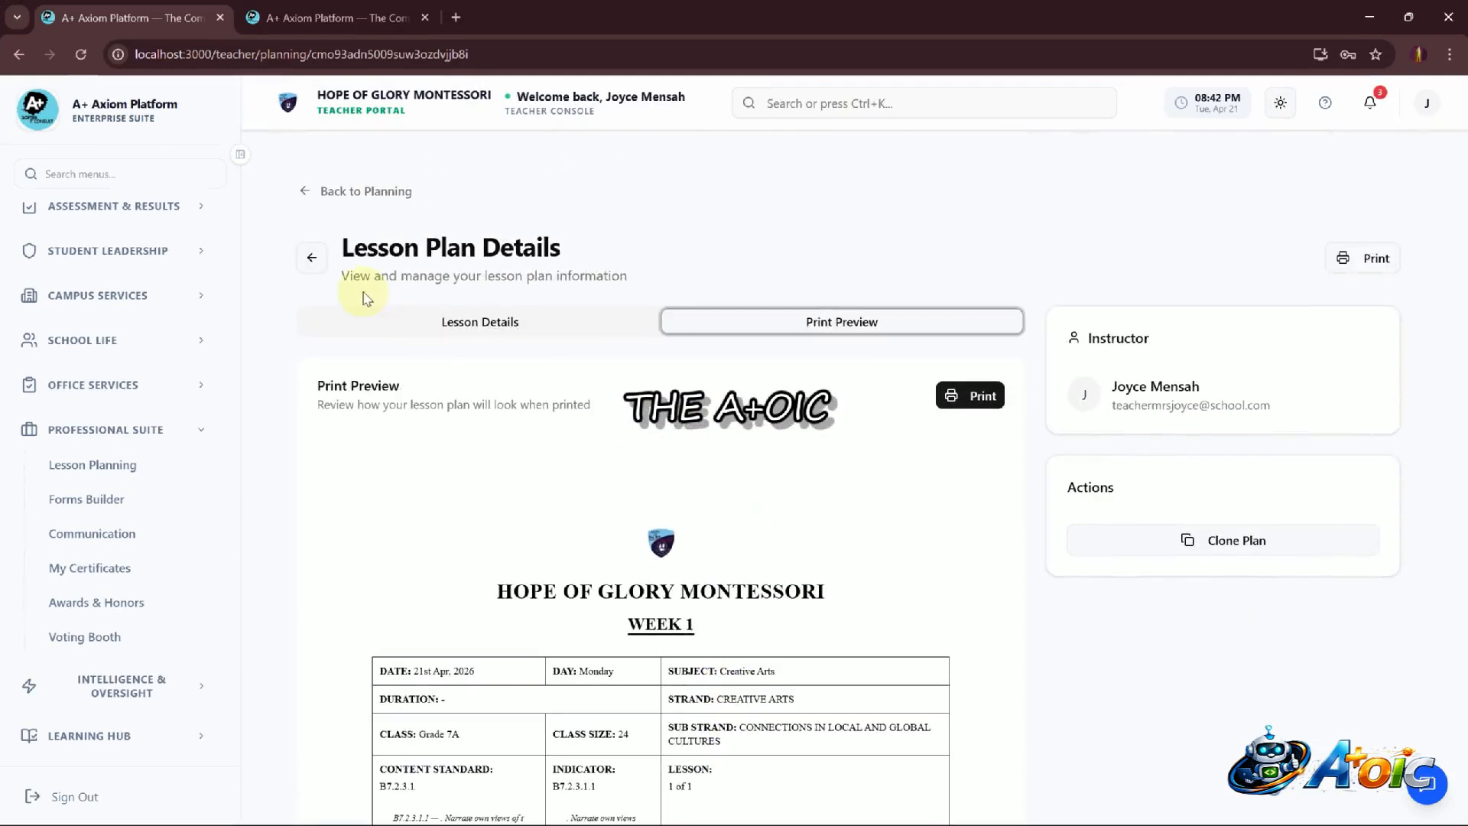
Return to the planning hub's My Plans list and review the lesson plans' statuses
left_click(30, 63)
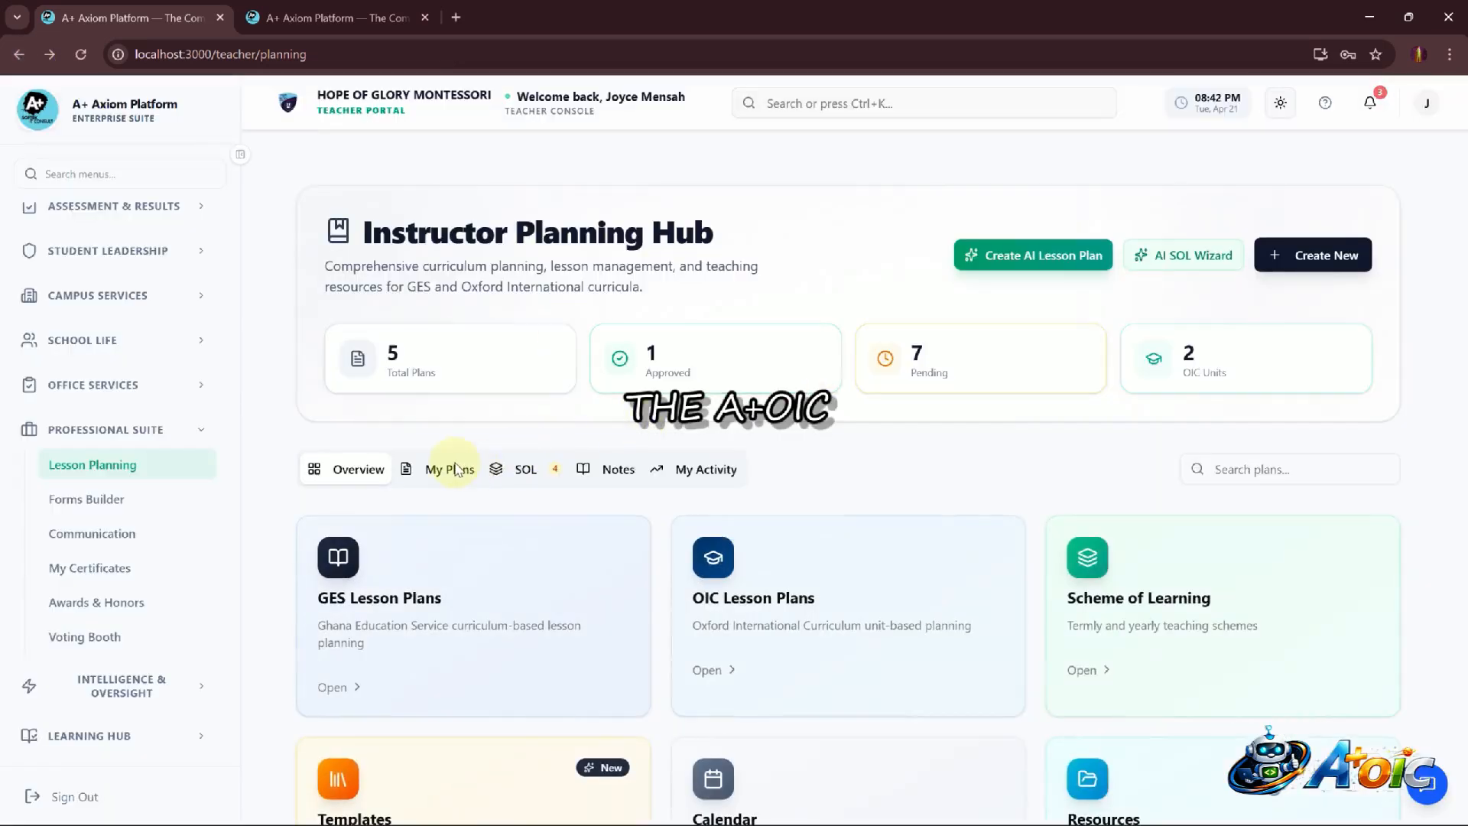
left_click(455, 468)
scroll(590, 590, "down", 7)
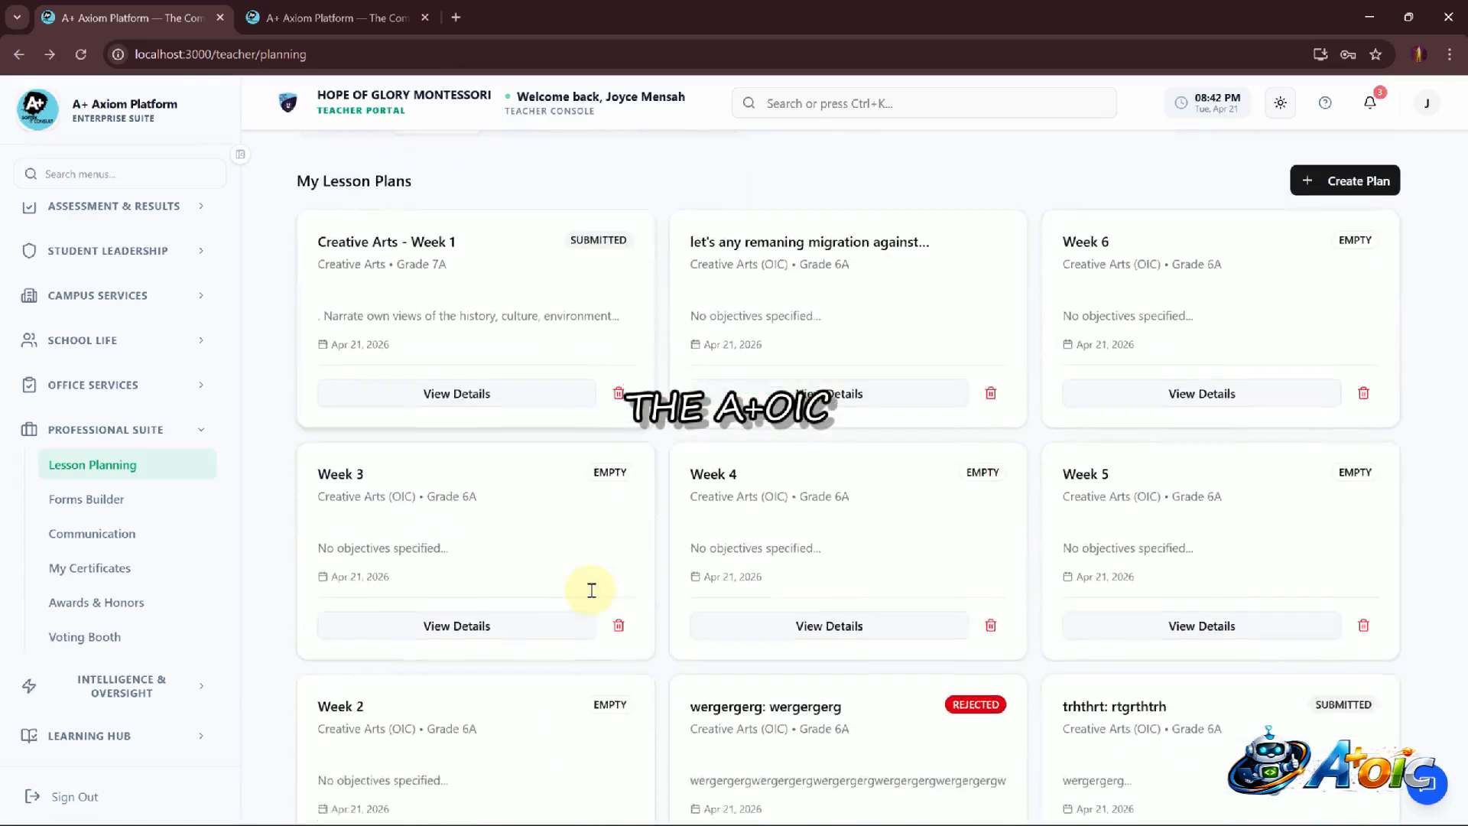
scroll(590, 596, "up", 3)
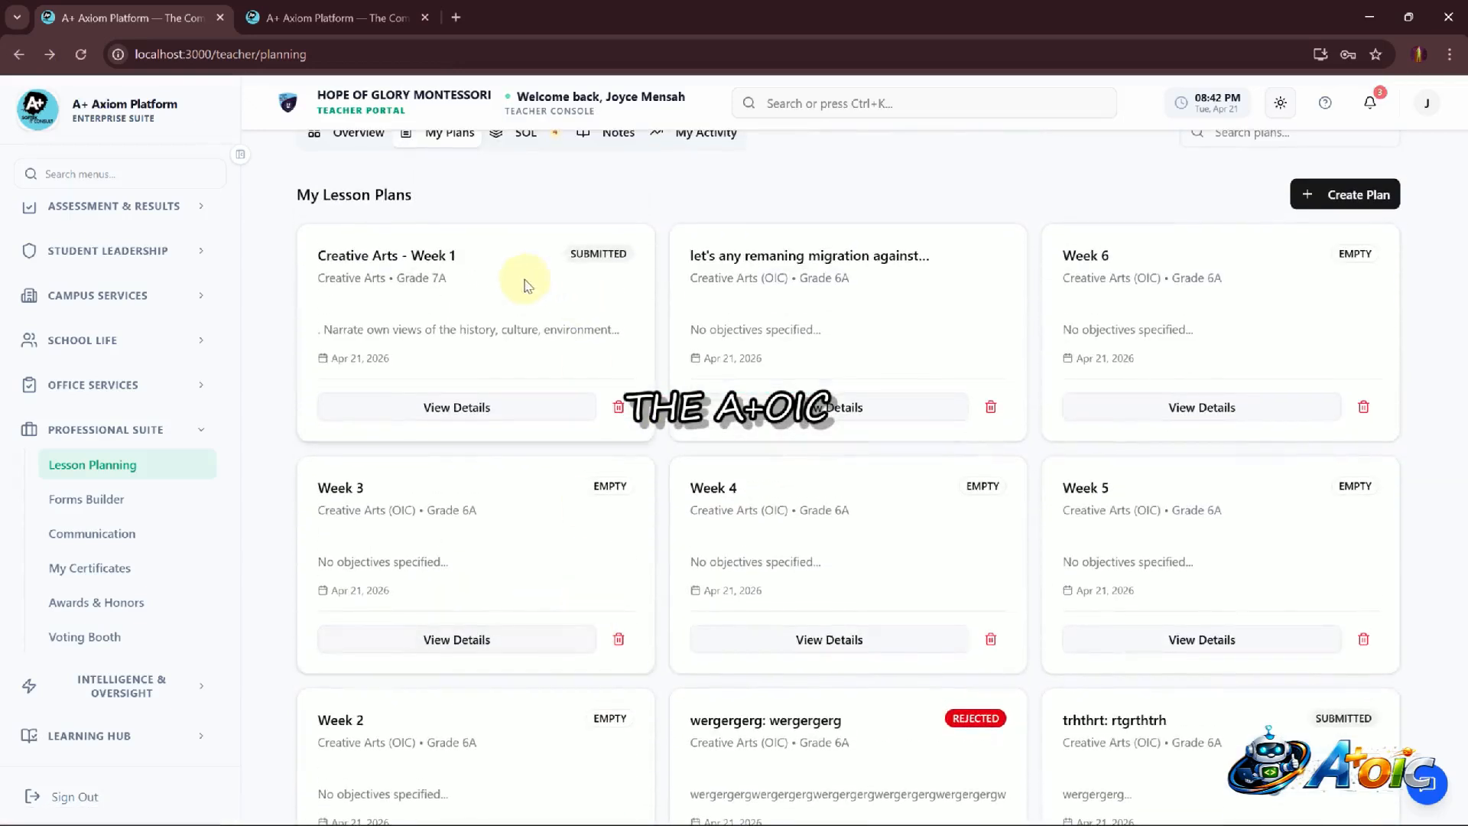
key("ctrl+1")
left_click(611, 244)
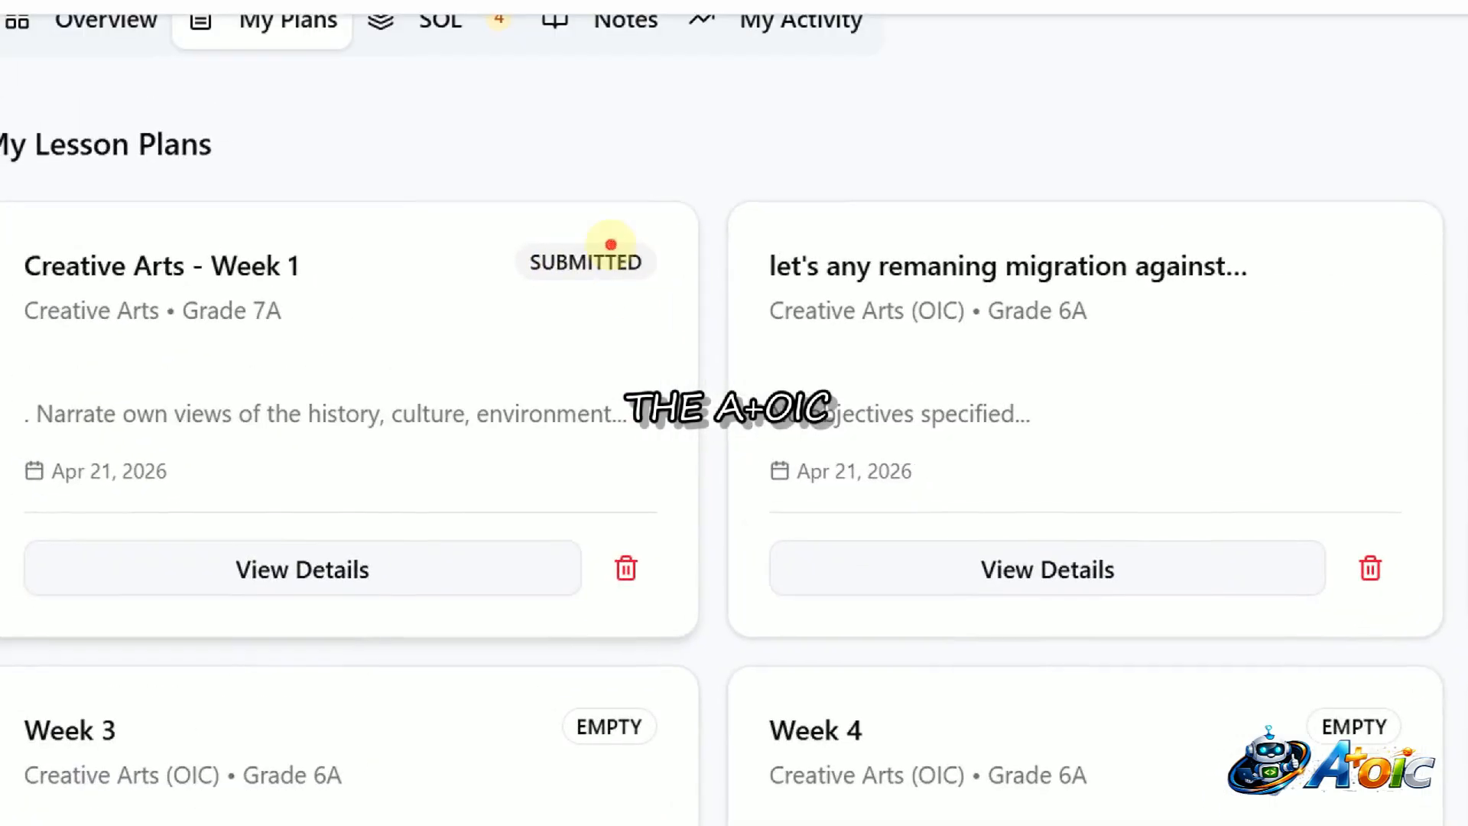
mouse_move(594, 241)
left_mouse_down()
mouse_move(462, 256)
mouse_move(604, 230)
left_mouse_up()
key("Escape")
scroll(889, 478, "down", 1)
scroll(890, 478, "down", 4)
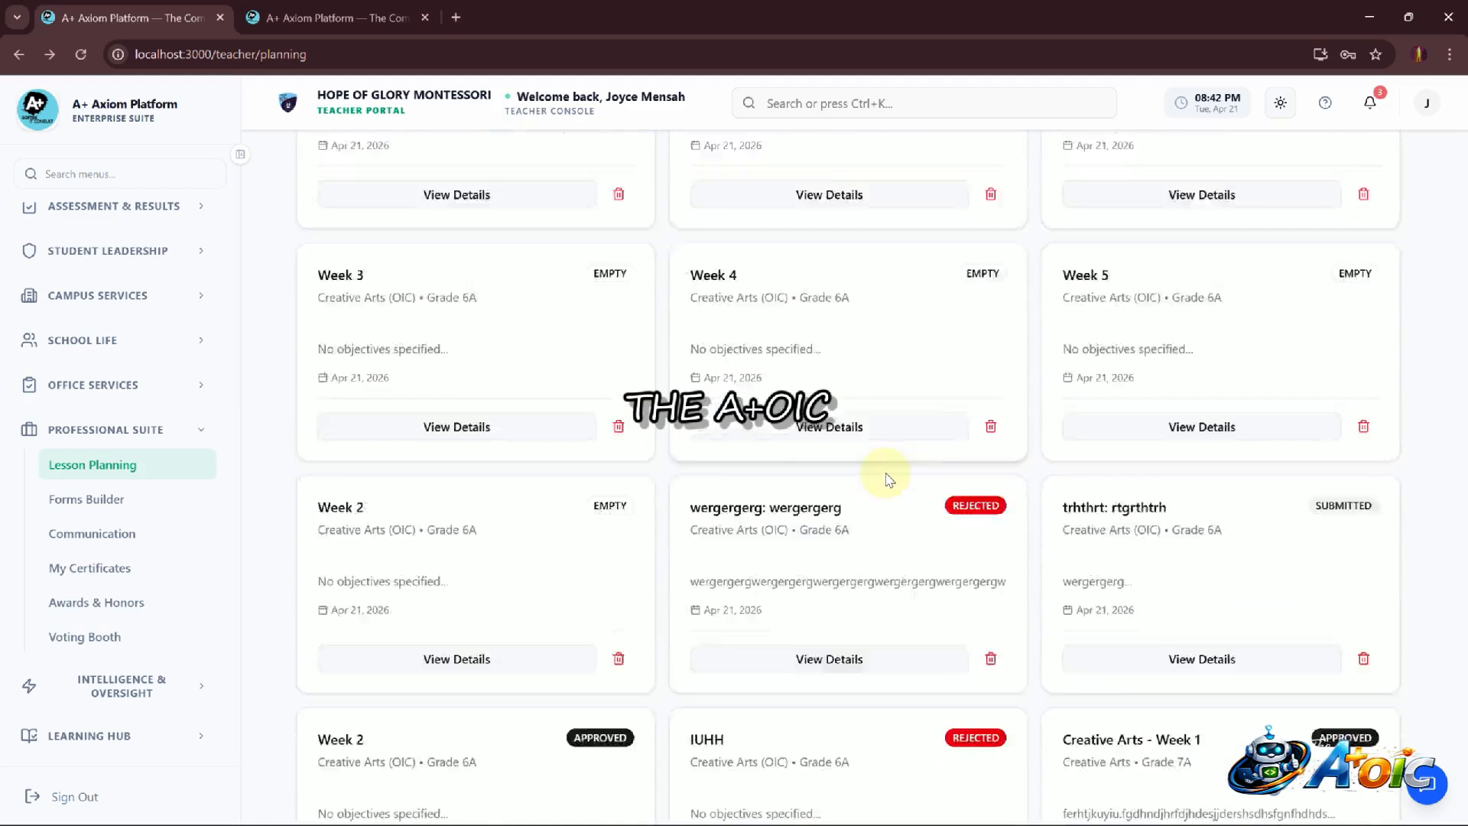
scroll(890, 478, "down", 1)
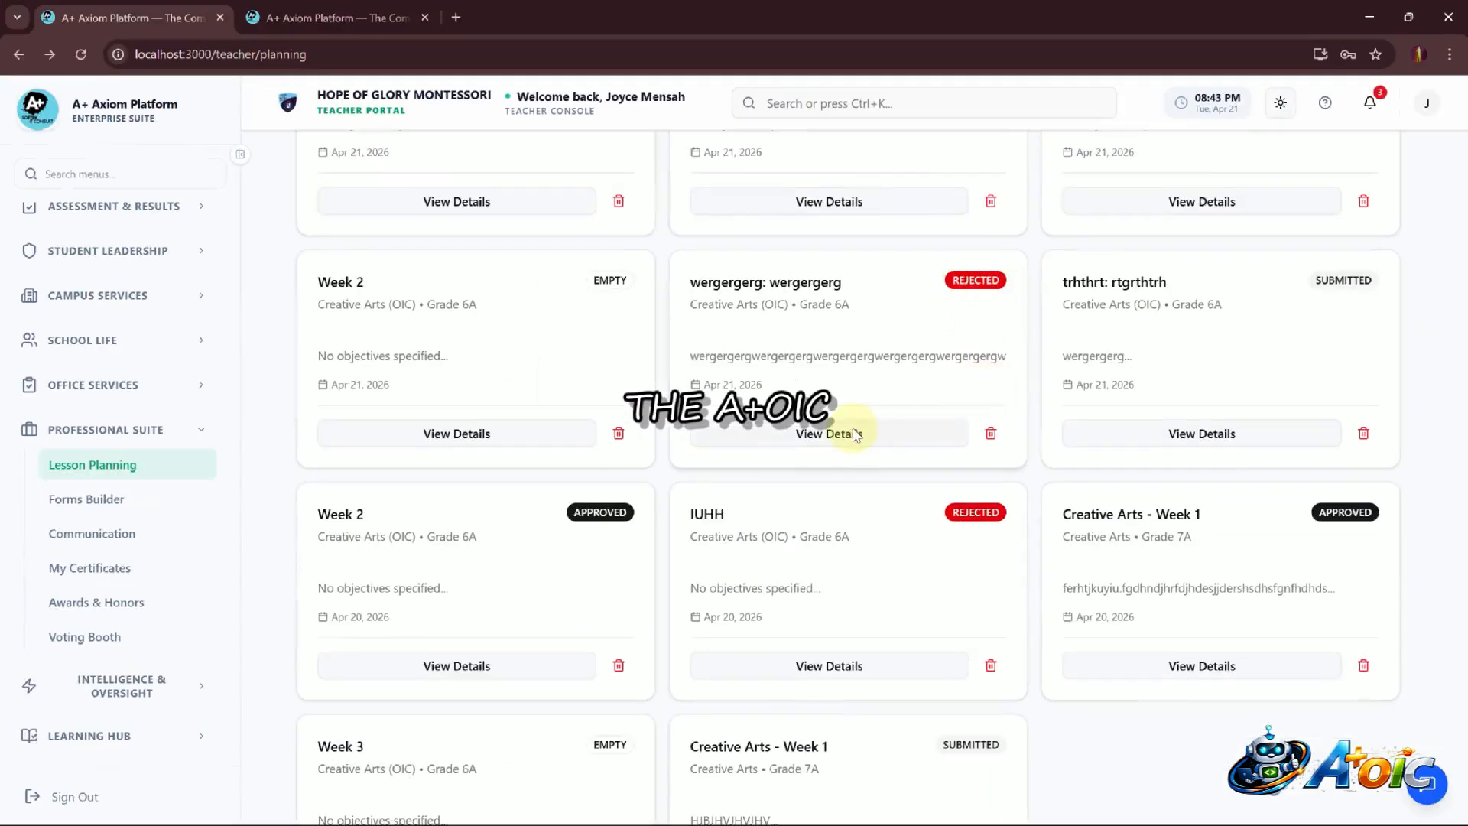
Open the rejected 'wergergerg: wergergerg' plan's details and review its revision feedback
left_click(855, 434)
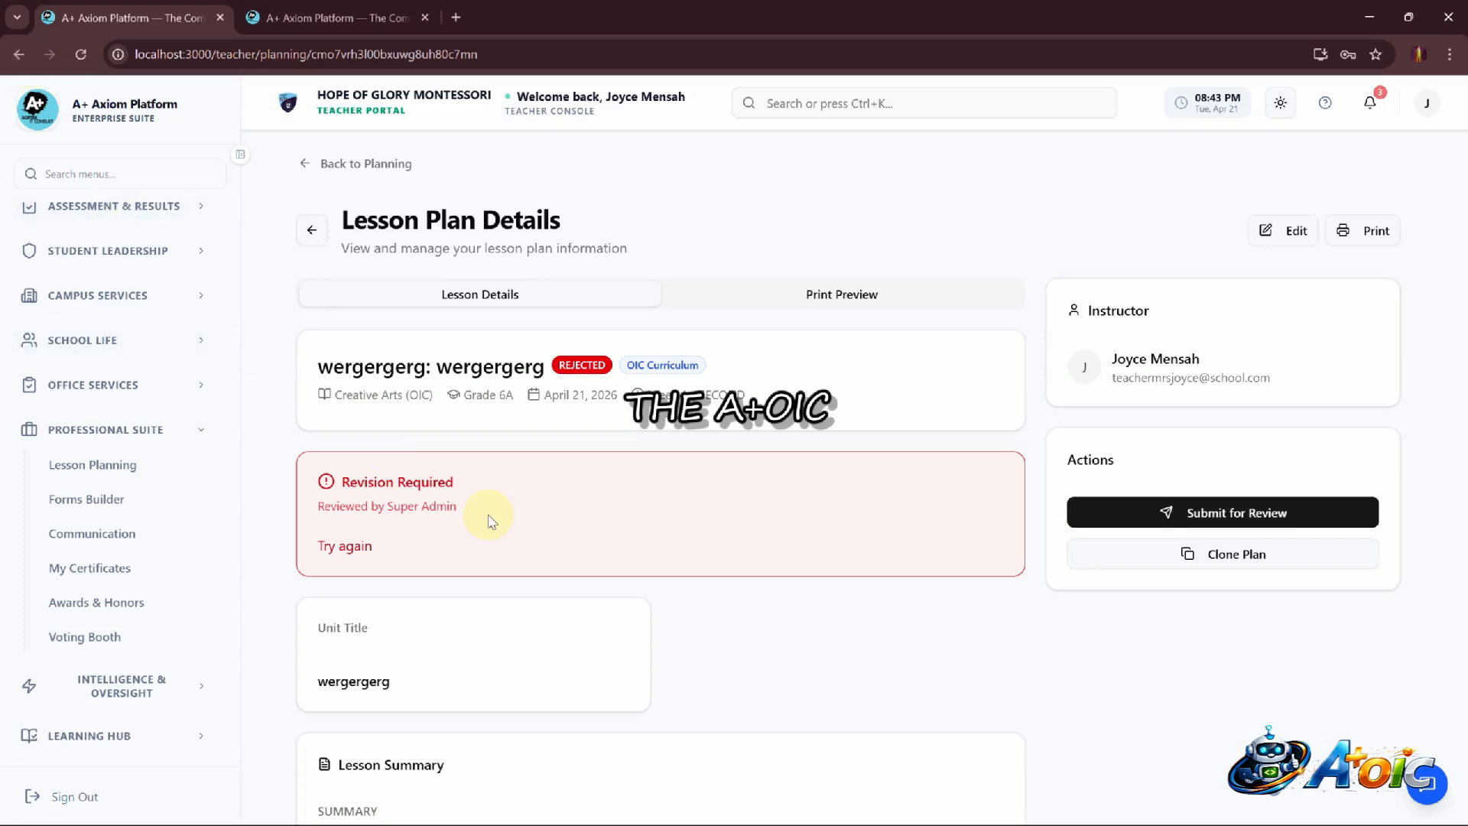
scroll(489, 520, "down", 1)
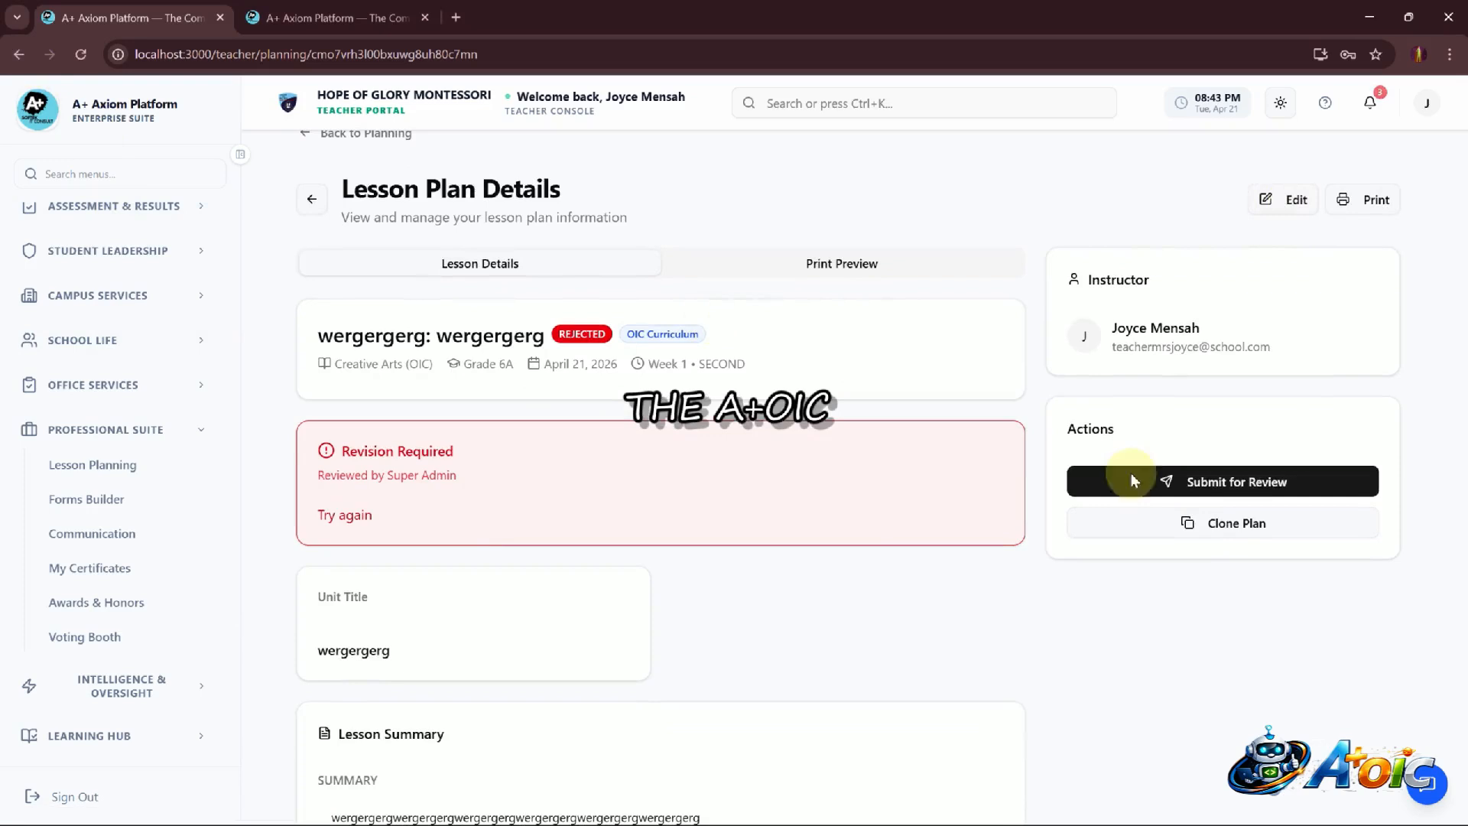
left_click(14, 50)
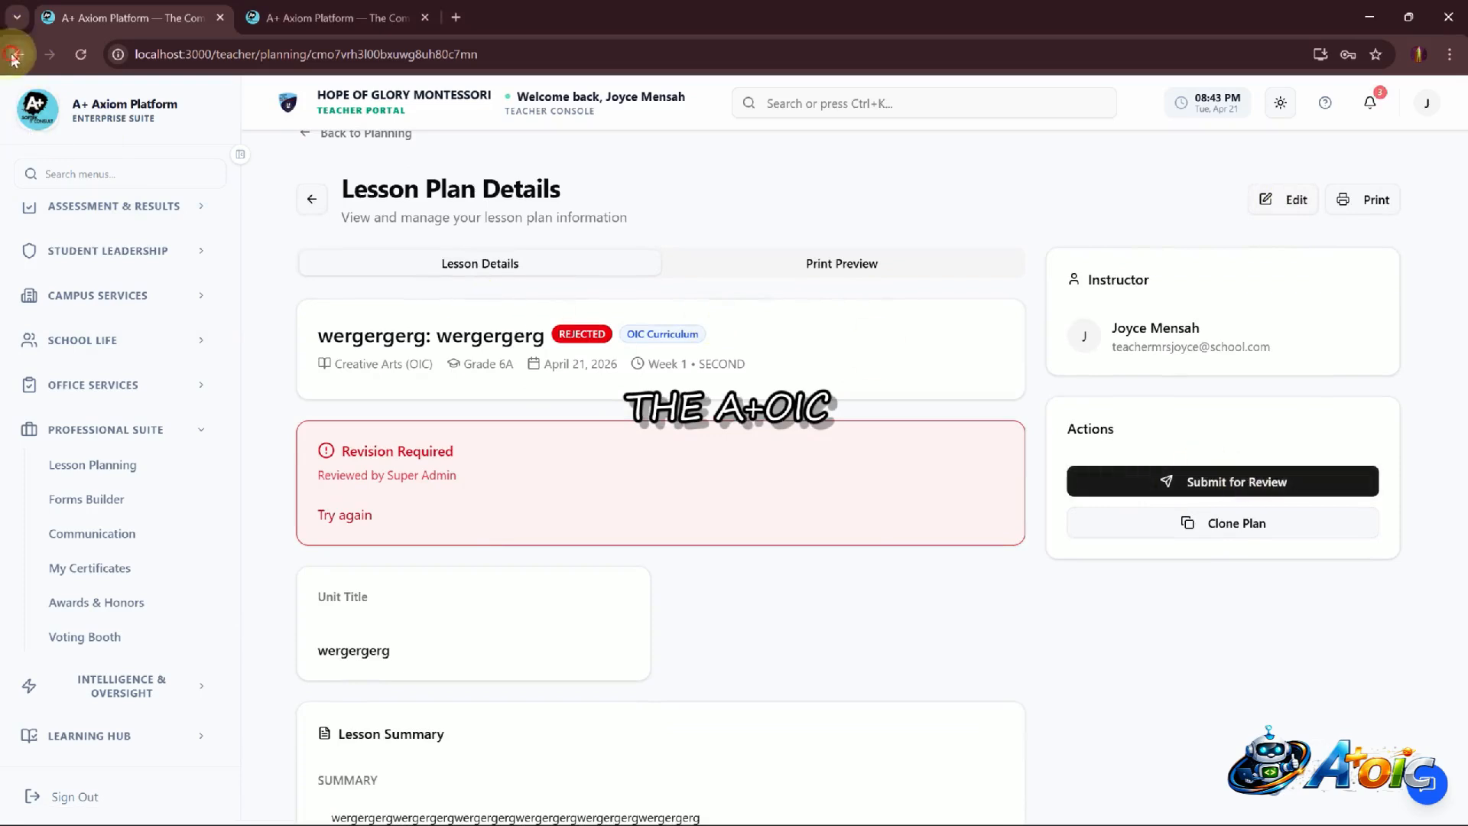
Go back to the My Plans list and open the approved Creative Arts - Week 1 plan's details
left_click(450, 420)
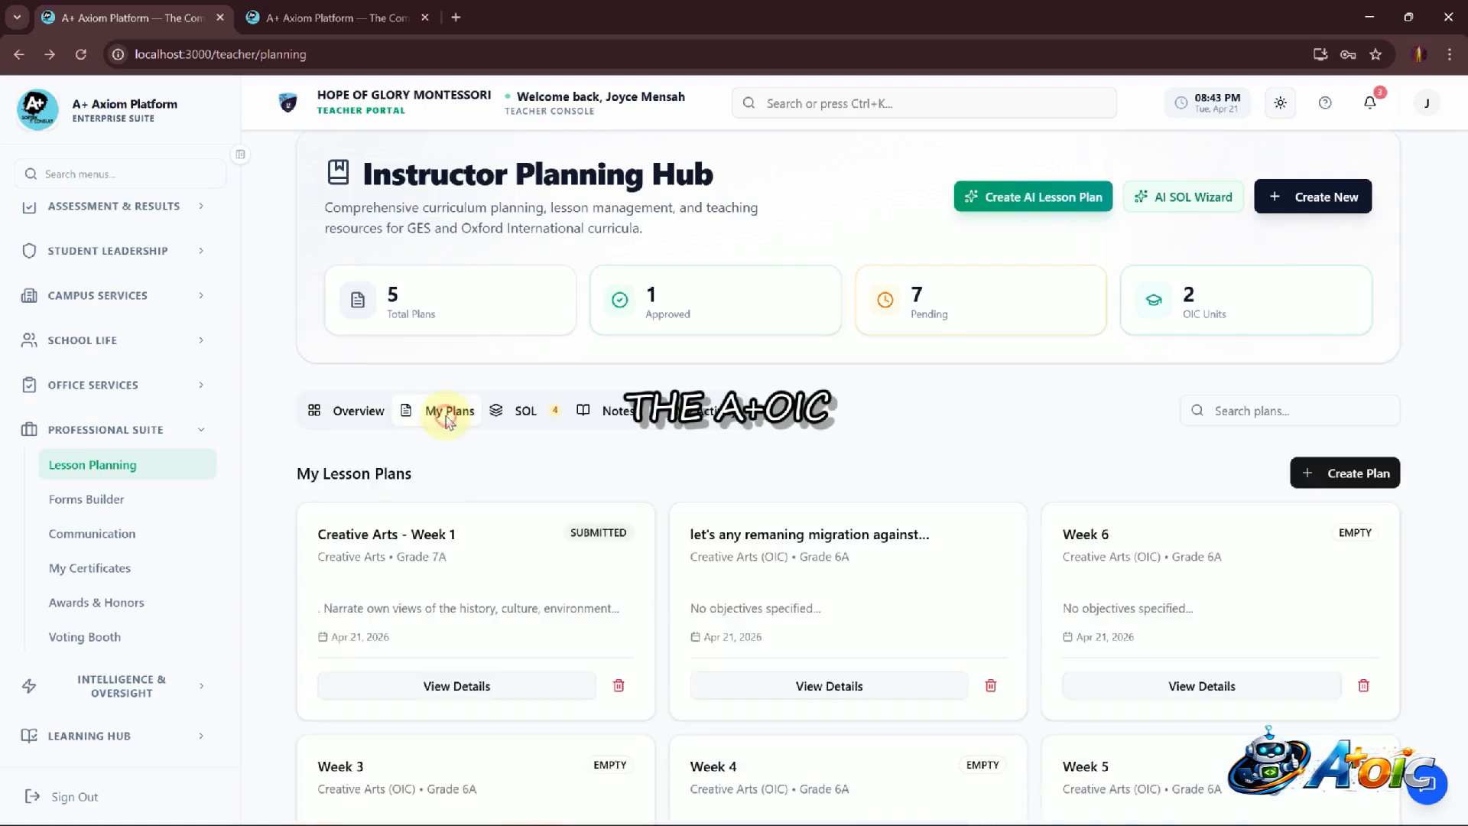
scroll(796, 620, "down", 10)
scroll(796, 621, "up", 2)
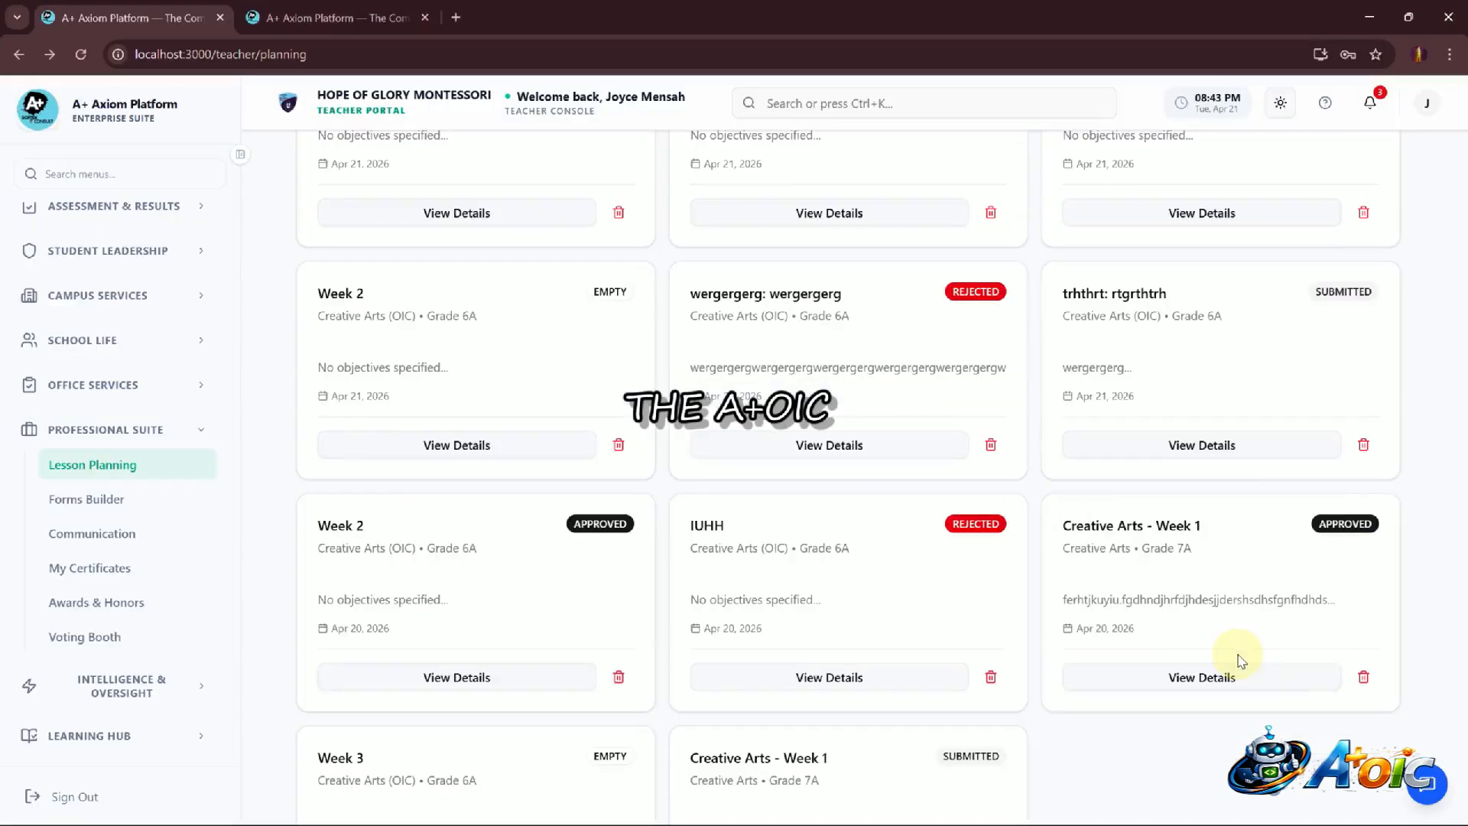
left_click(1270, 679)
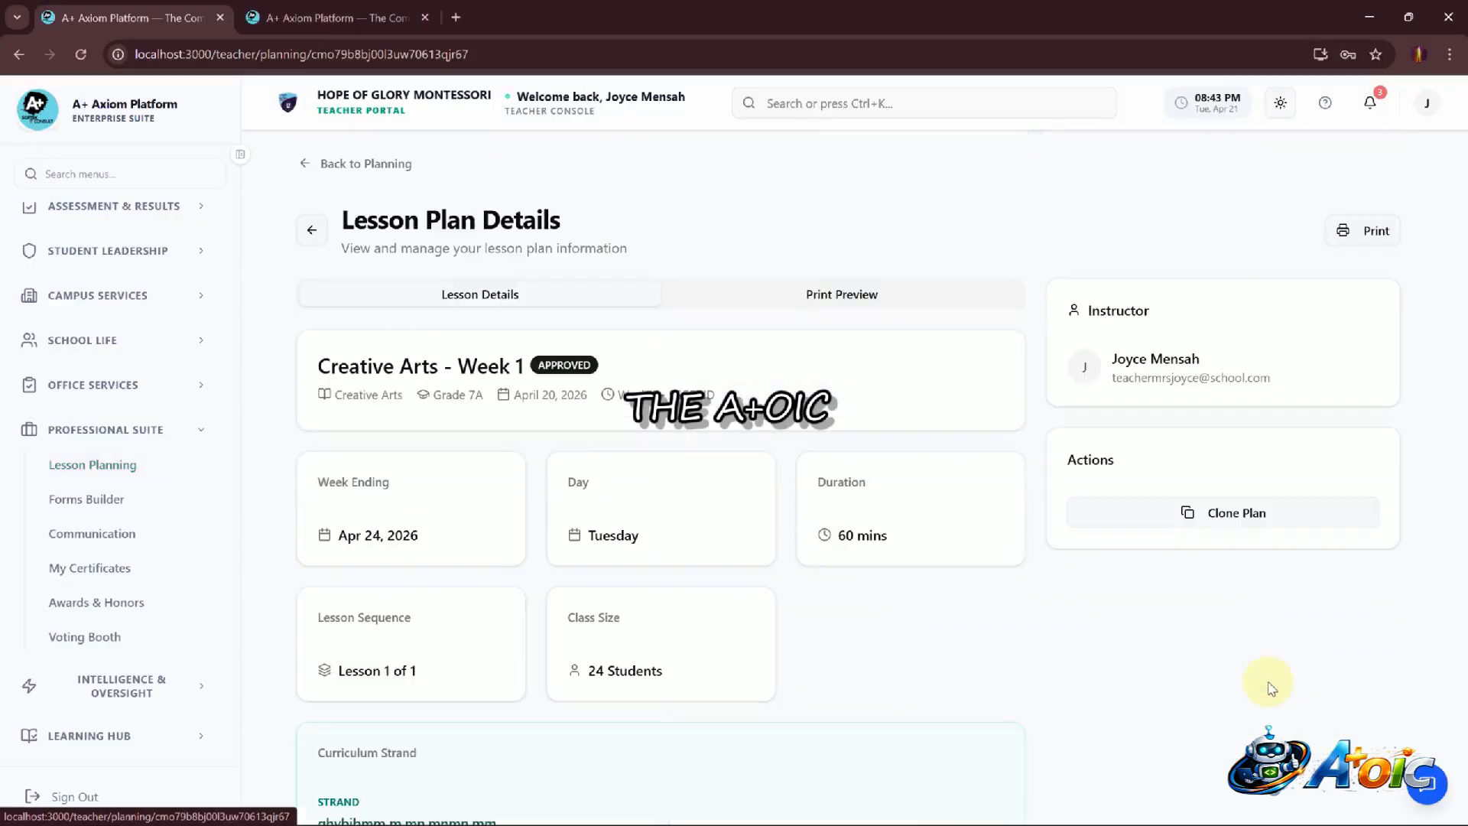
Review the approved plan's objectives, competencies and Tuesday lesson journey activities, then return to the planning hub
scroll(740, 498, "down", 20)
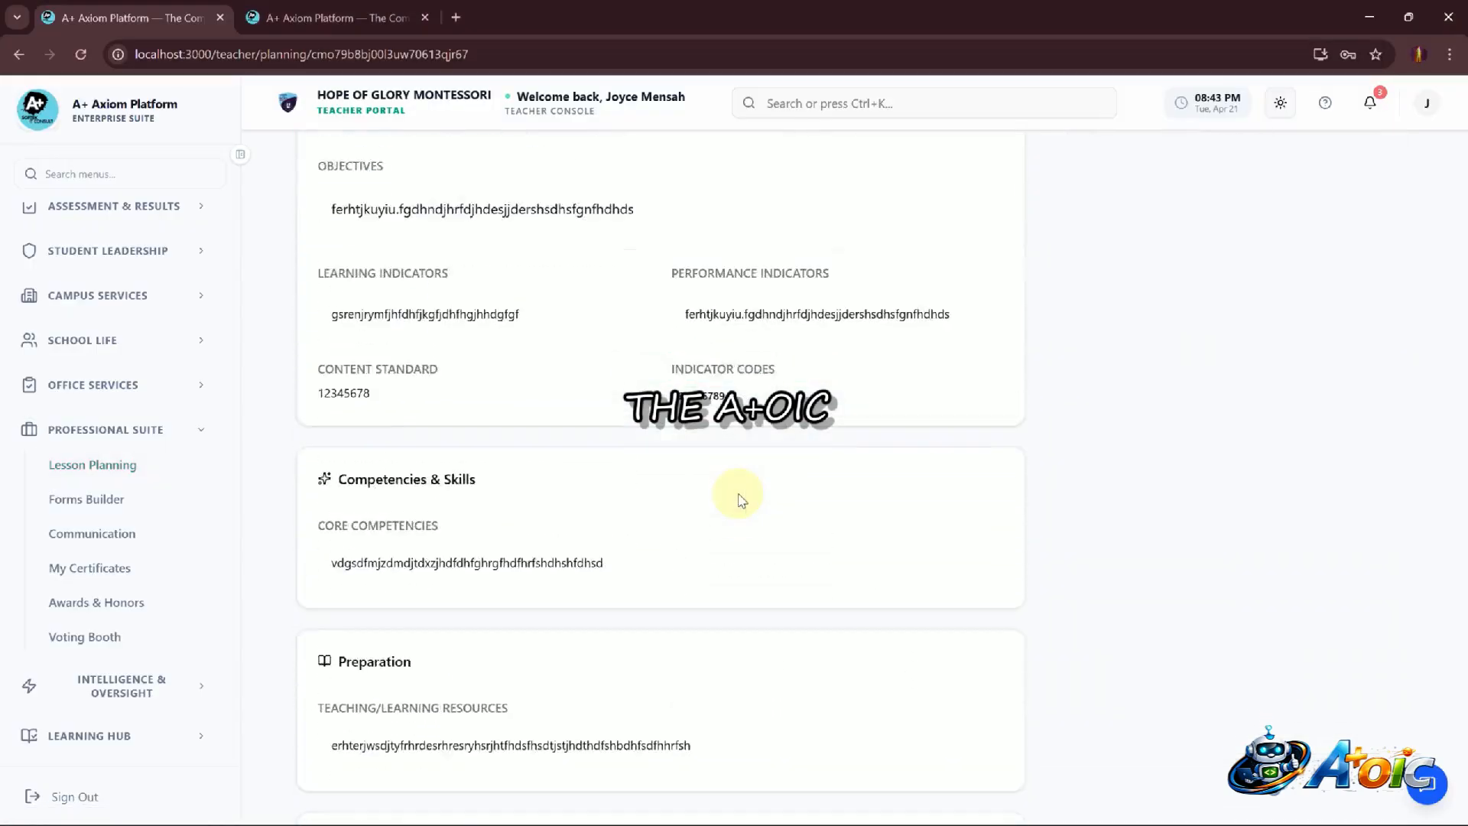
scroll(740, 499, "up", 2)
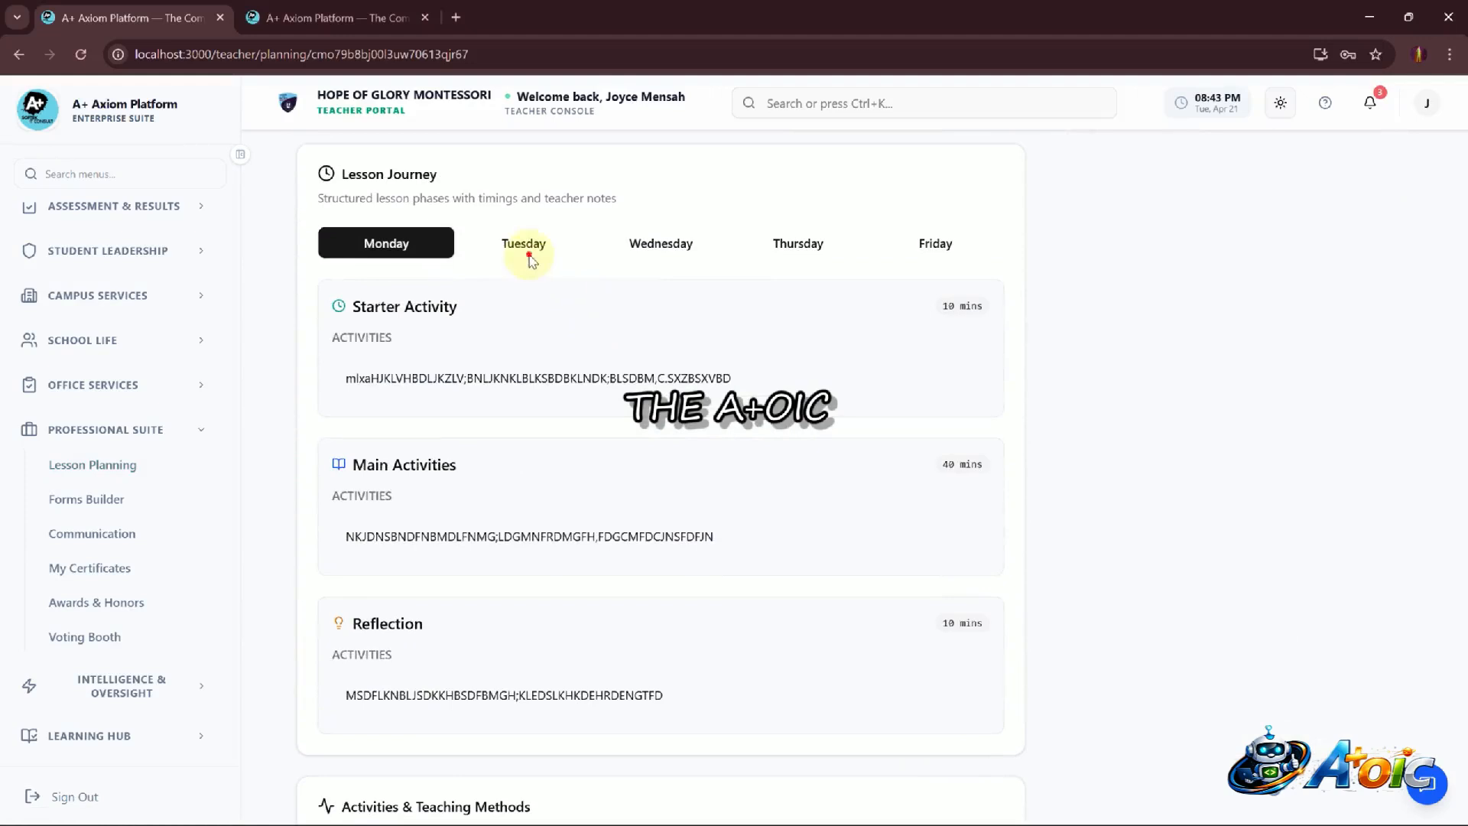
left_click(532, 258)
scroll(528, 258, "up", 15)
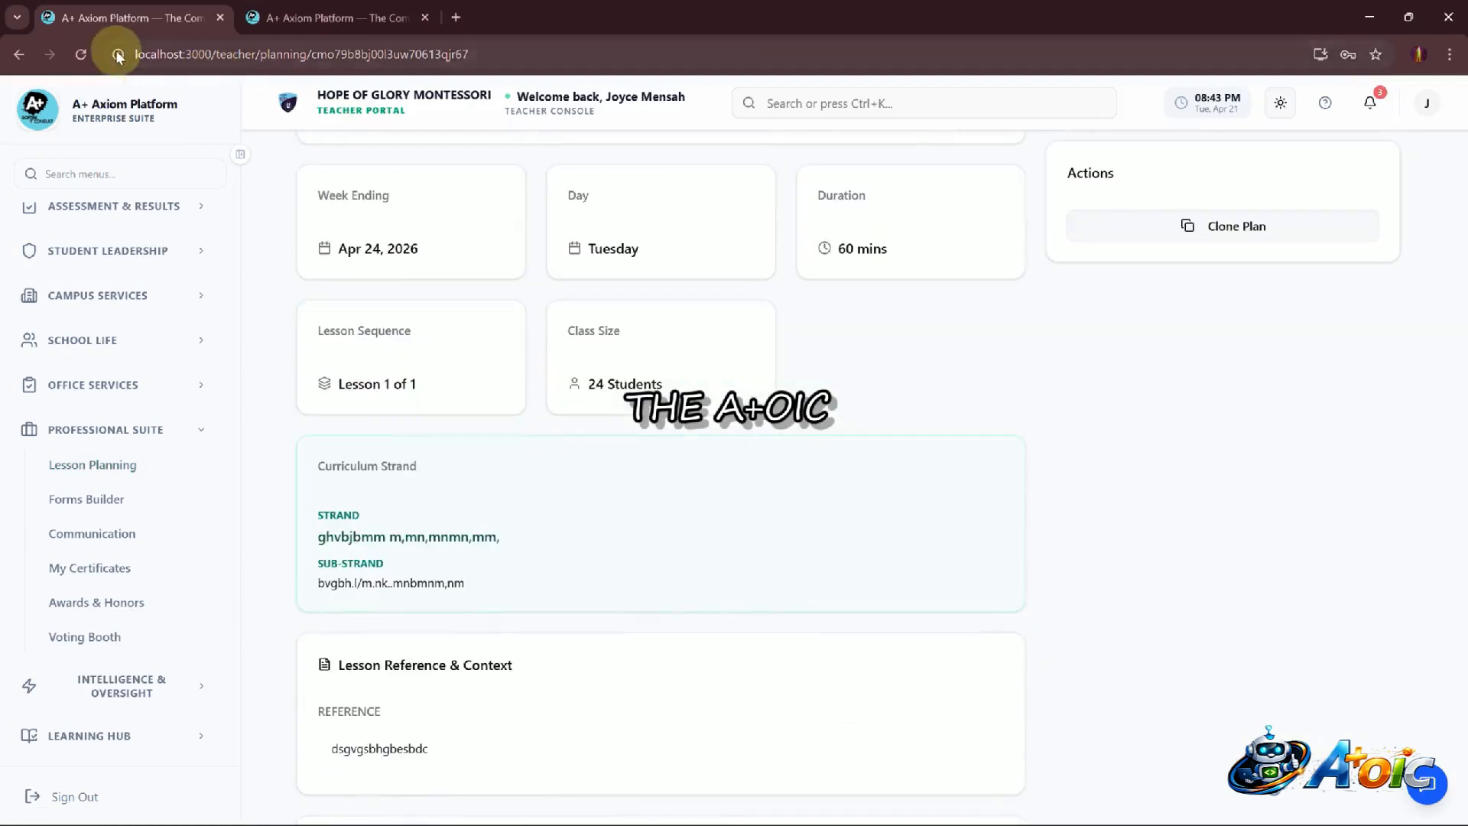
left_click(20, 54)
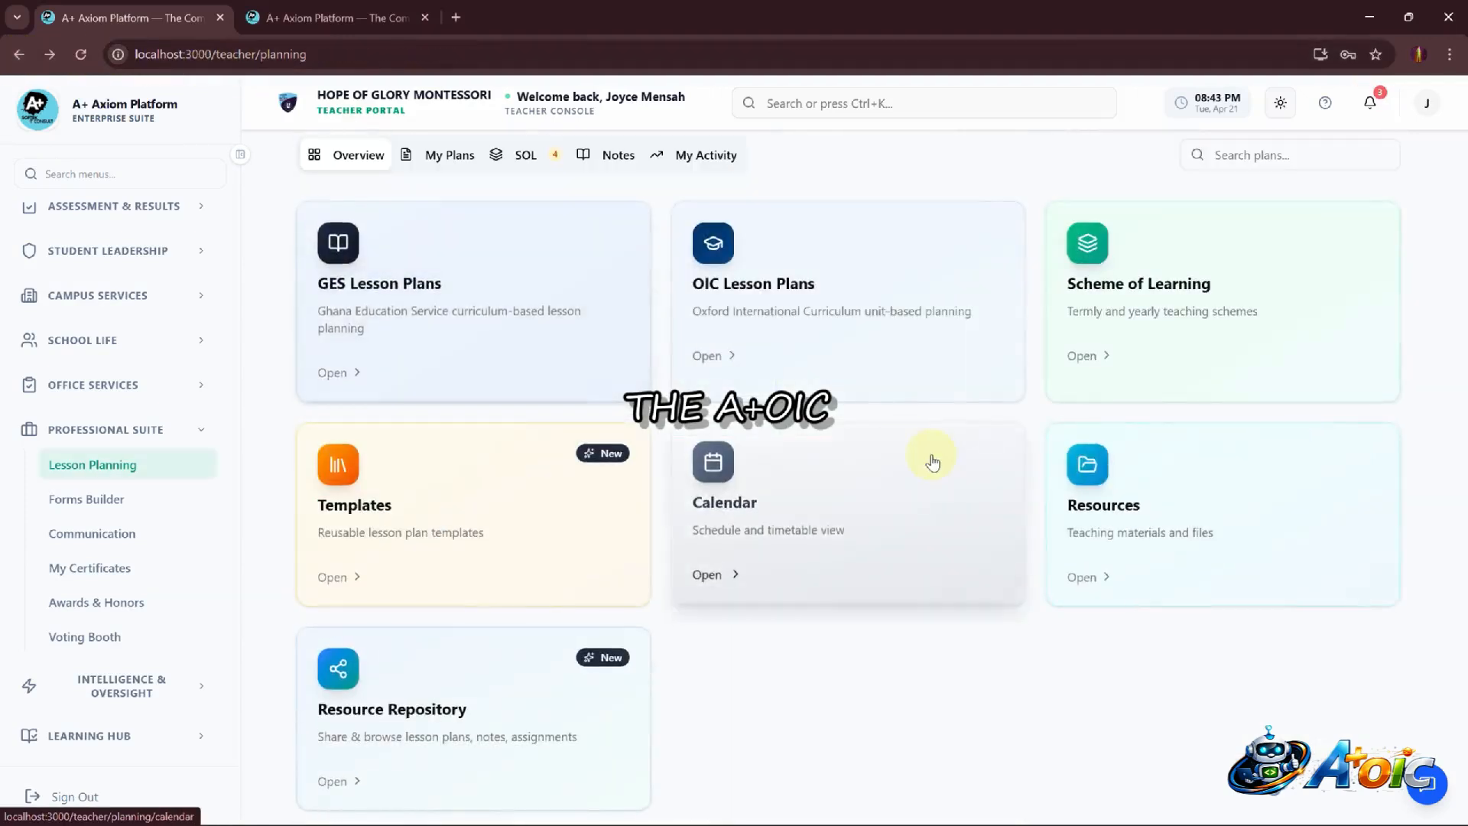